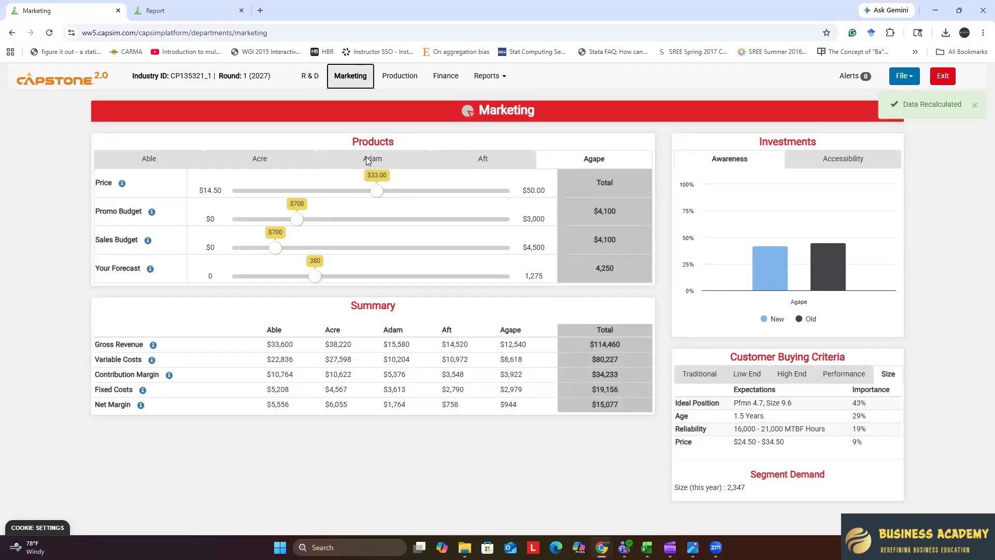
# Review the marketing decisions for Able, Acre, Adam, Aft and Agape, plus the accessibility chart.
pyautogui.click(155, 161)
pyautogui.click(261, 162)
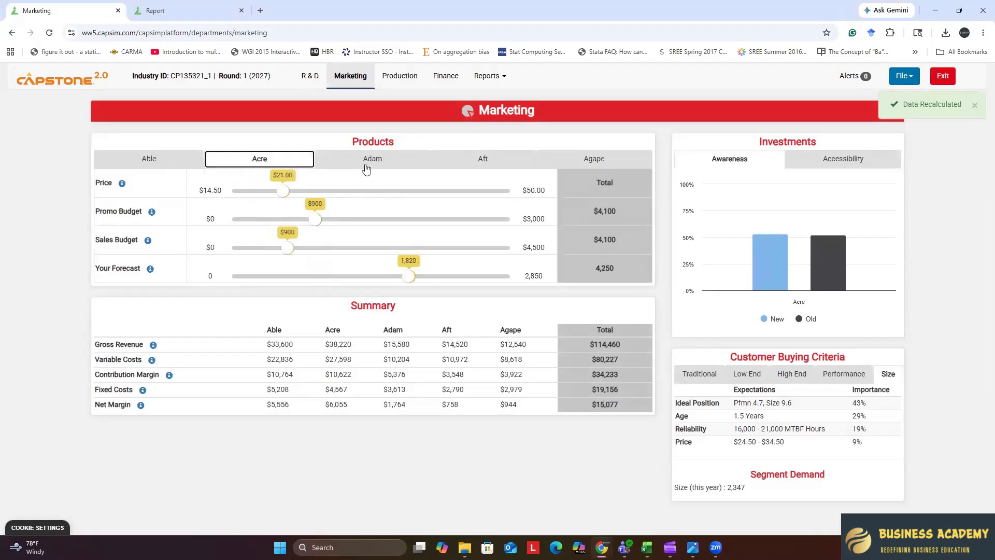
pyautogui.click(136, 162)
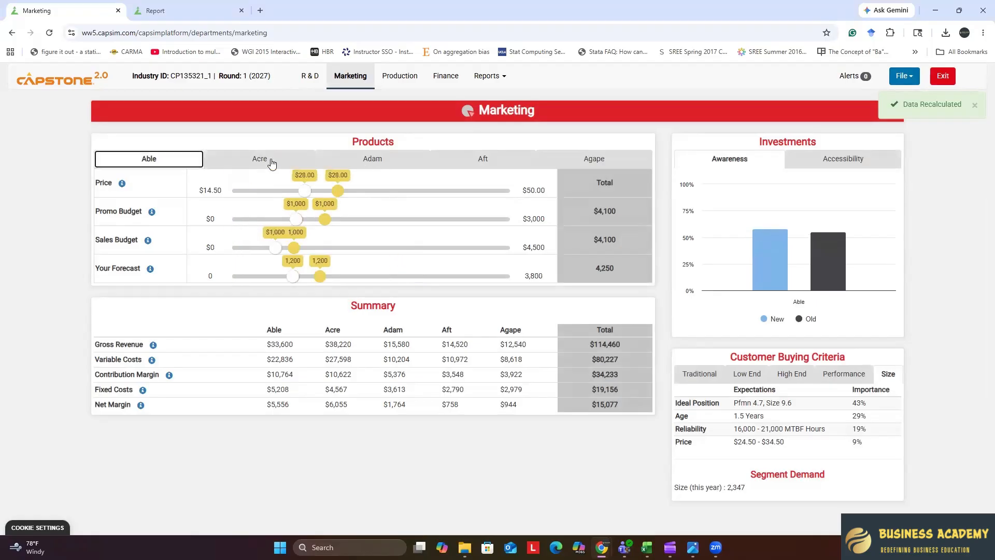
pyautogui.click(249, 159)
pyautogui.click(373, 158)
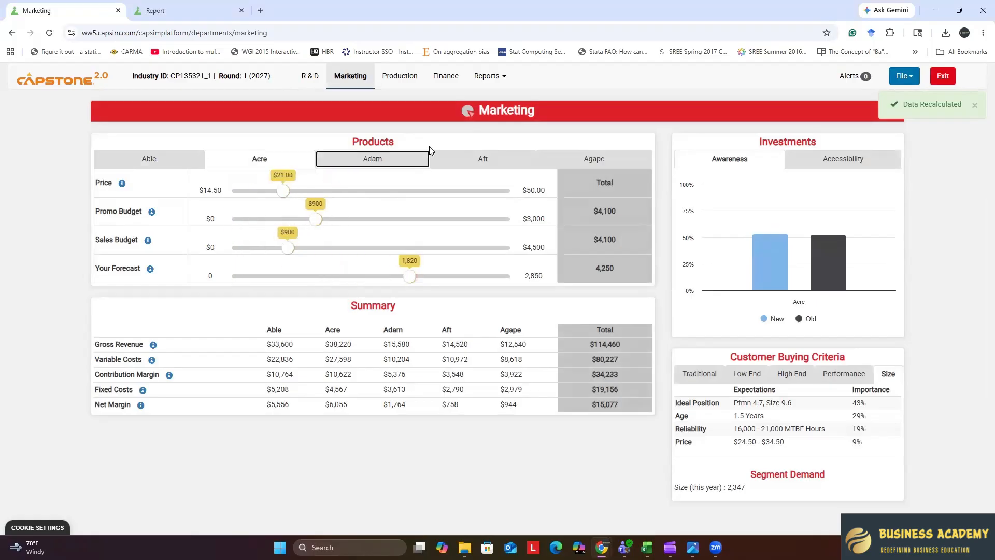
pyautogui.click(482, 159)
pyautogui.click(598, 159)
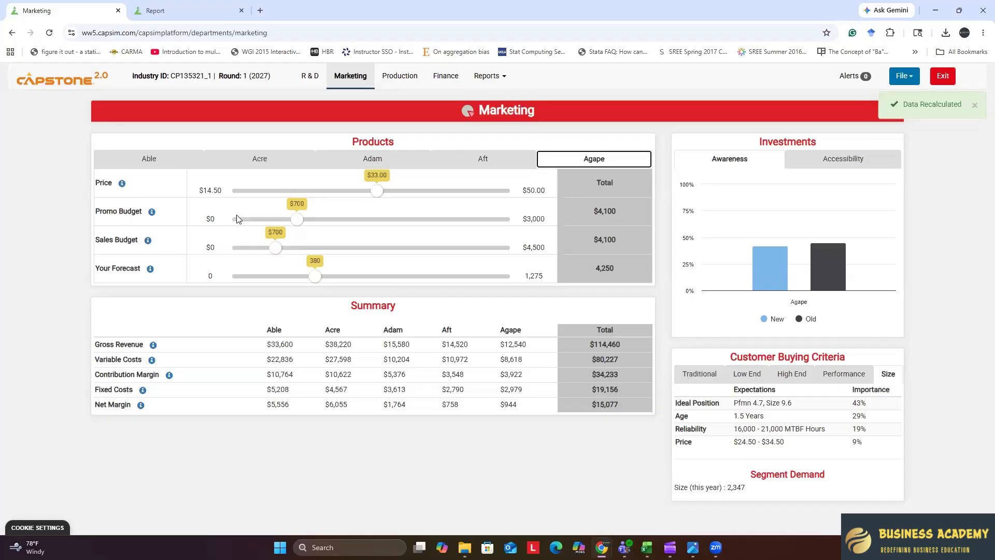
pyautogui.moveTo(798, 277)
pyautogui.click(846, 163)
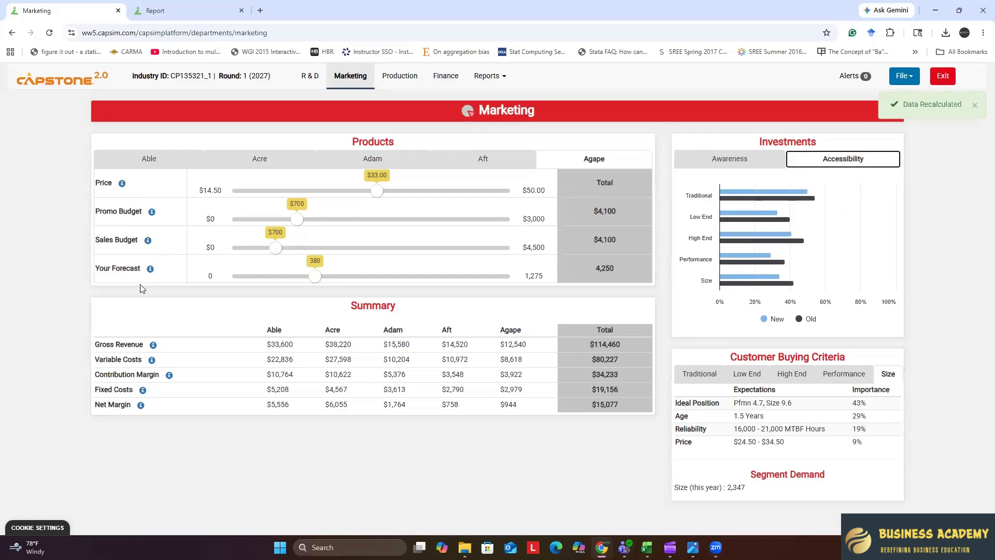
# Examine Able's marketing decisions alongside the Traditional segment's price expectations and importance.
pyautogui.click(140, 167)
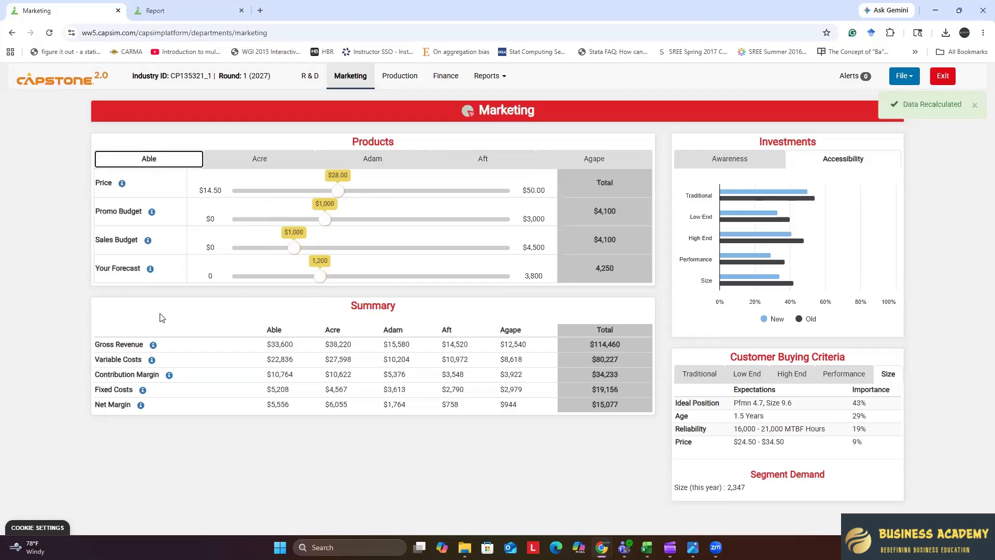
pyautogui.click(695, 382)
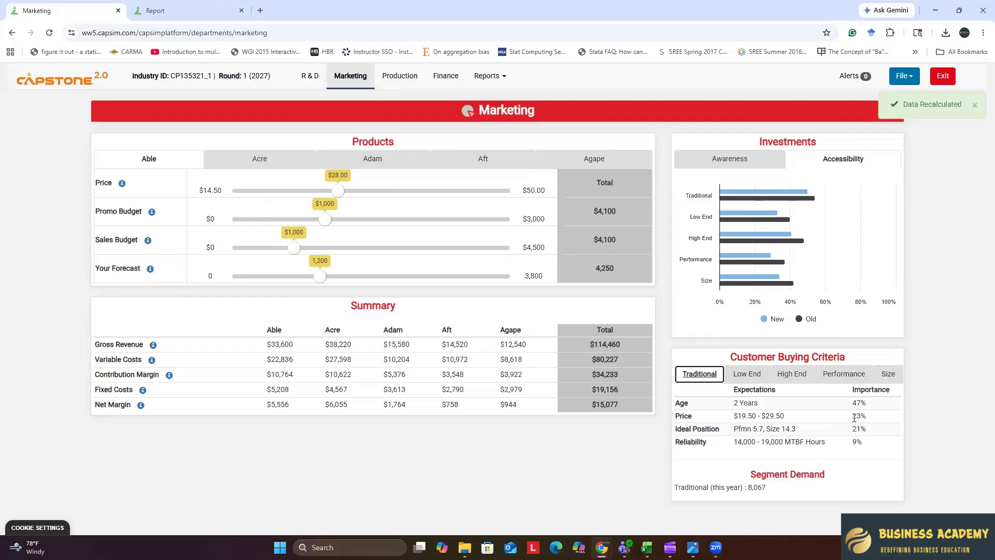
pyautogui.moveTo(854, 418); pyautogui.dragTo(865, 417)
pyautogui.moveTo(761, 416); pyautogui.dragTo(788, 420)
pyautogui.click(786, 419)
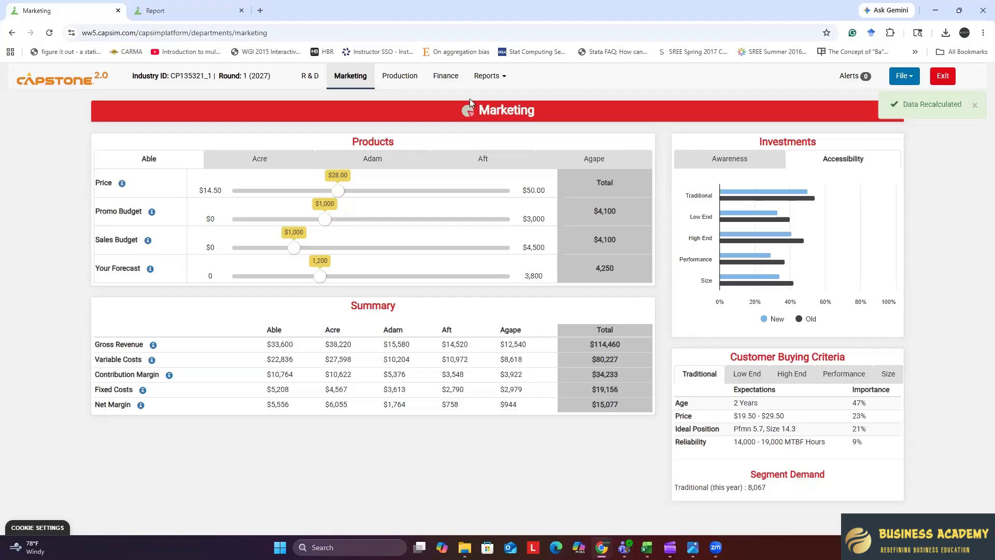
# Open the Proforma balanced scorecard and examine the Financial and Customer projected results, including the SG&A Expenses scoring range.
pyautogui.click(485, 78)
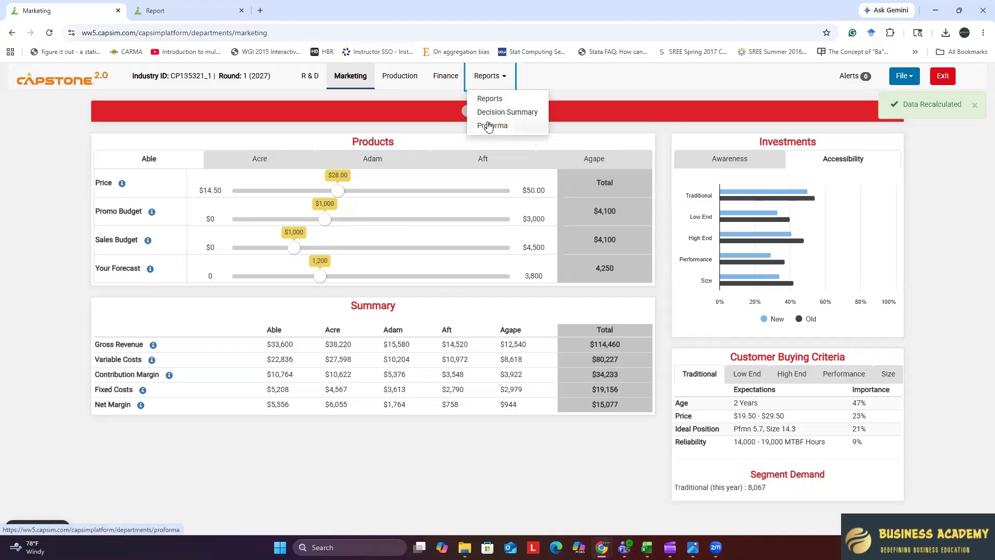
pyautogui.click(491, 127)
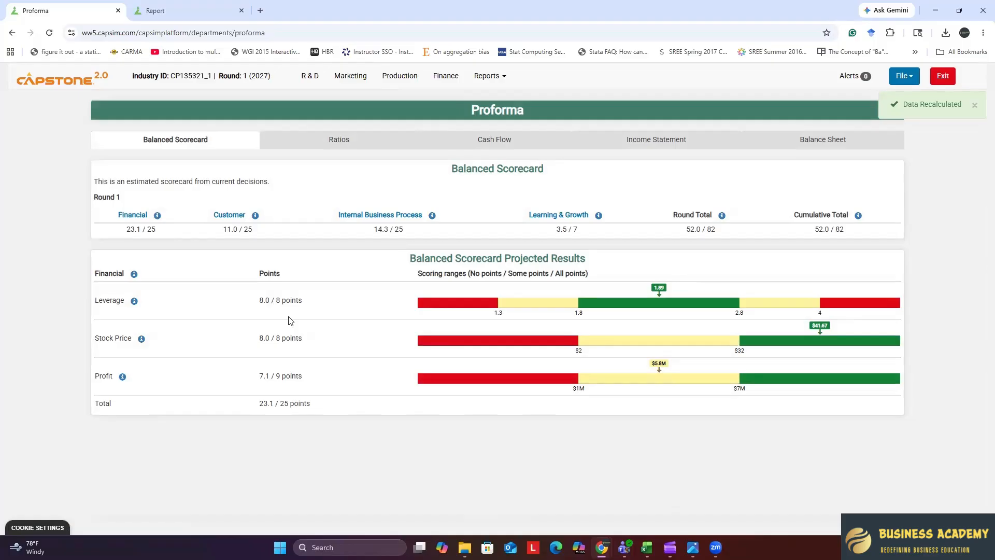
pyautogui.click(135, 216)
pyautogui.click(230, 214)
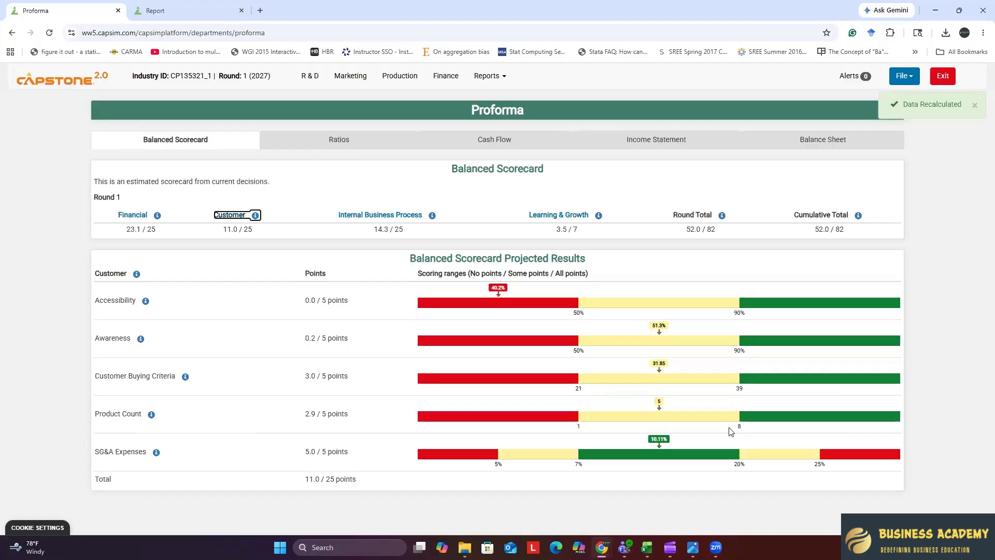
pyautogui.doubleClick(106, 451)
pyautogui.click(190, 458)
pyautogui.moveTo(575, 465); pyautogui.dragTo(721, 470)
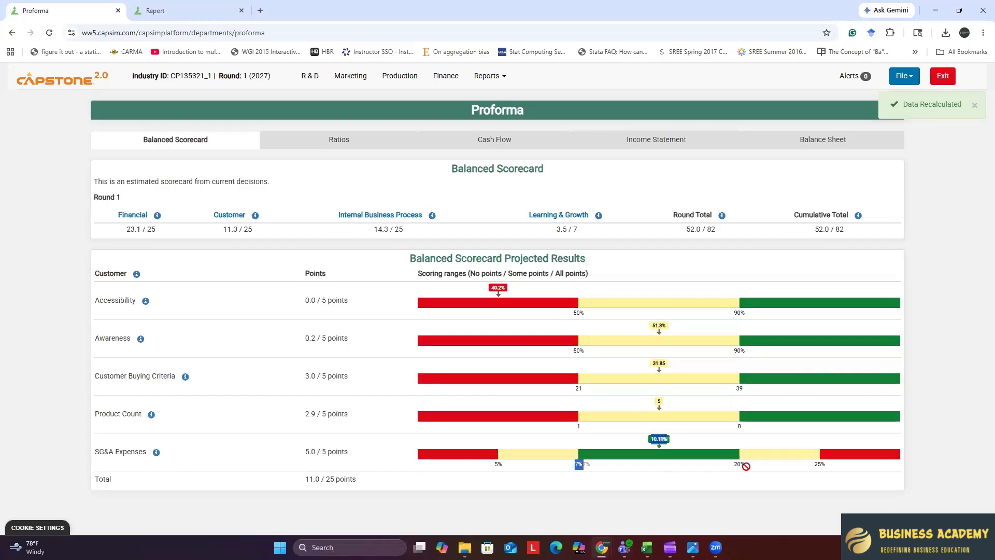
pyautogui.click(638, 475)
# Examine the Internal Business Process scorecard, reading the Contribution Margin definition and its full-points threshold.
pyautogui.click(383, 215)
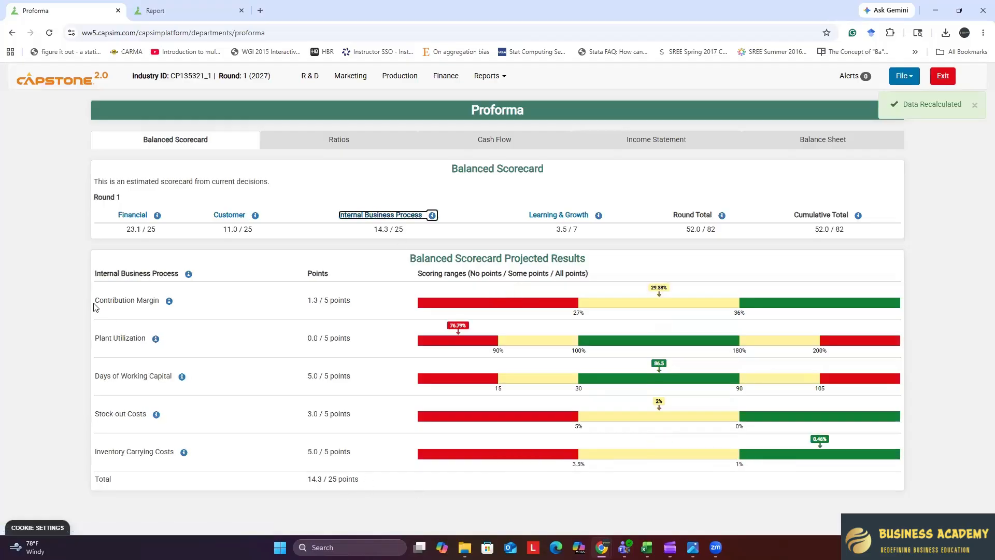
pyautogui.moveTo(94, 301); pyautogui.dragTo(195, 303)
pyautogui.click(195, 303)
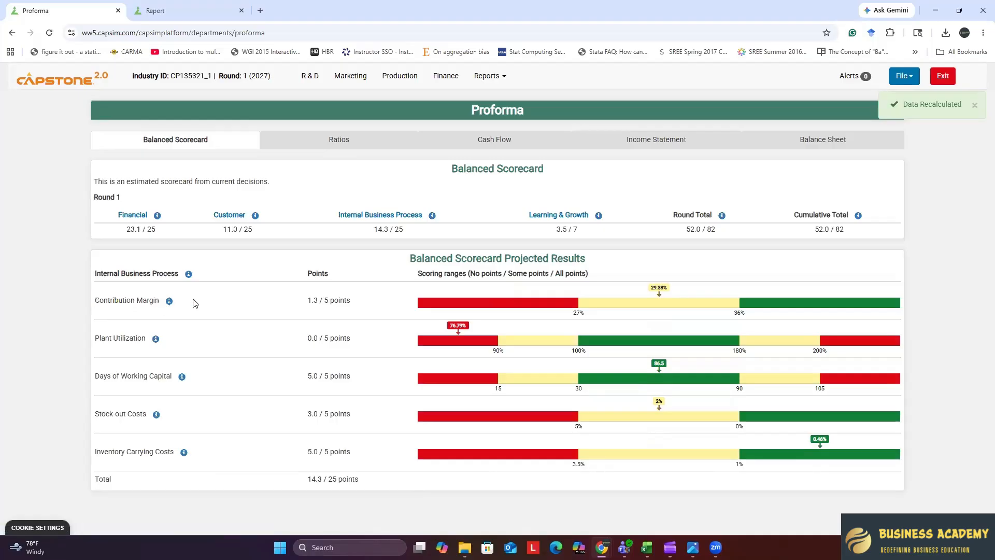
pyautogui.moveTo(169, 300)
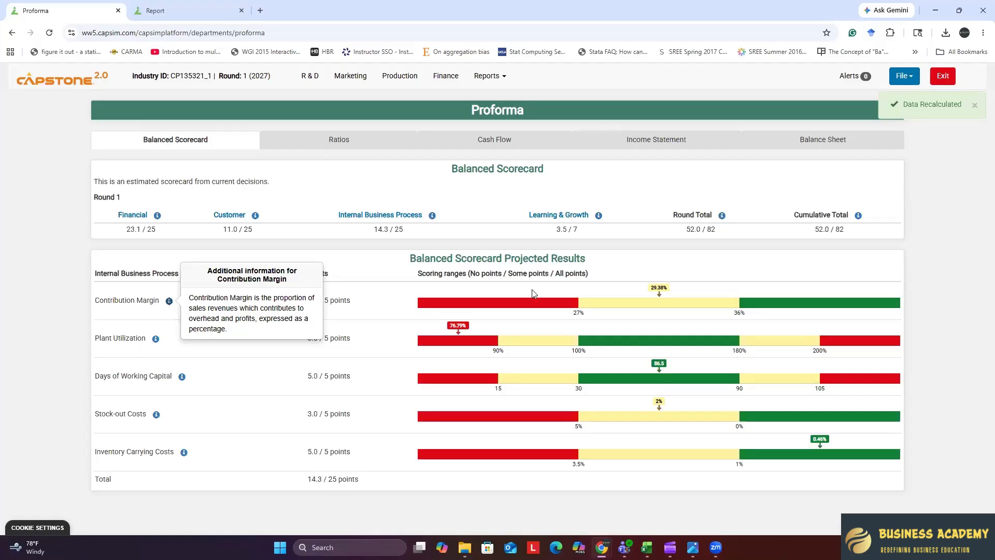
pyautogui.click(751, 325)
pyautogui.moveTo(743, 312); pyautogui.dragTo(780, 312)
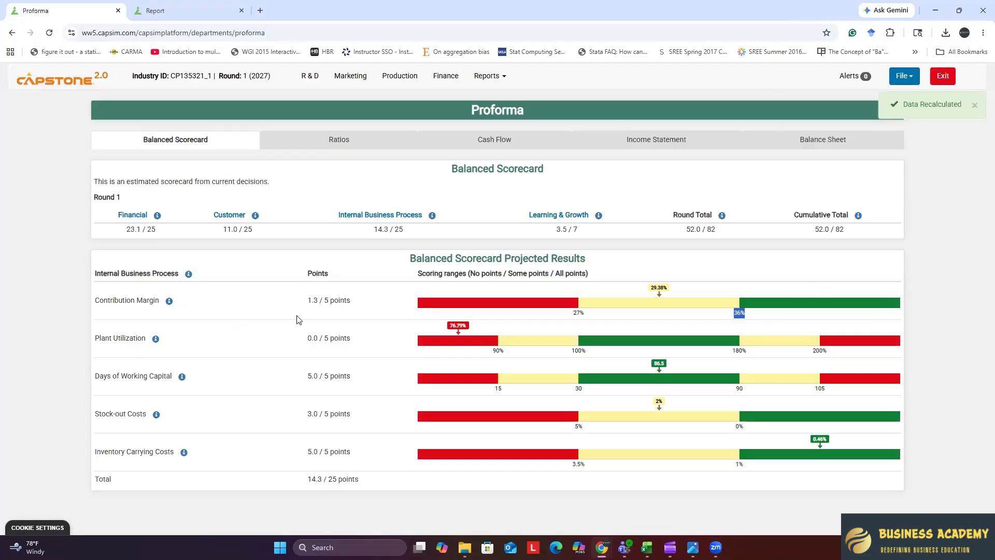
# Return to the Marketing decisions and check the price range and importance in the Traditional buying criteria.
pyautogui.click(344, 76)
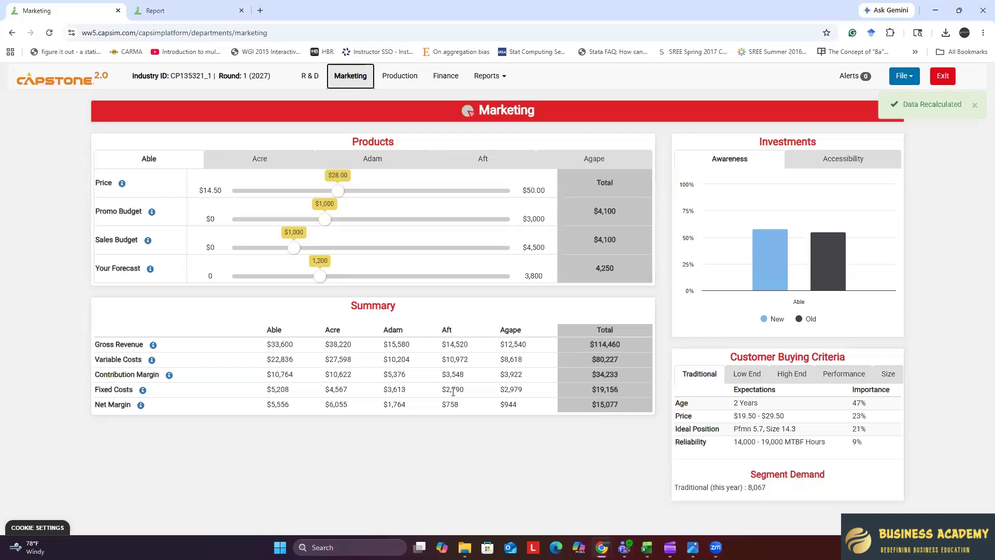
pyautogui.moveTo(734, 415); pyautogui.dragTo(798, 417)
pyautogui.moveTo(921, 430); pyautogui.dragTo(887, 421)
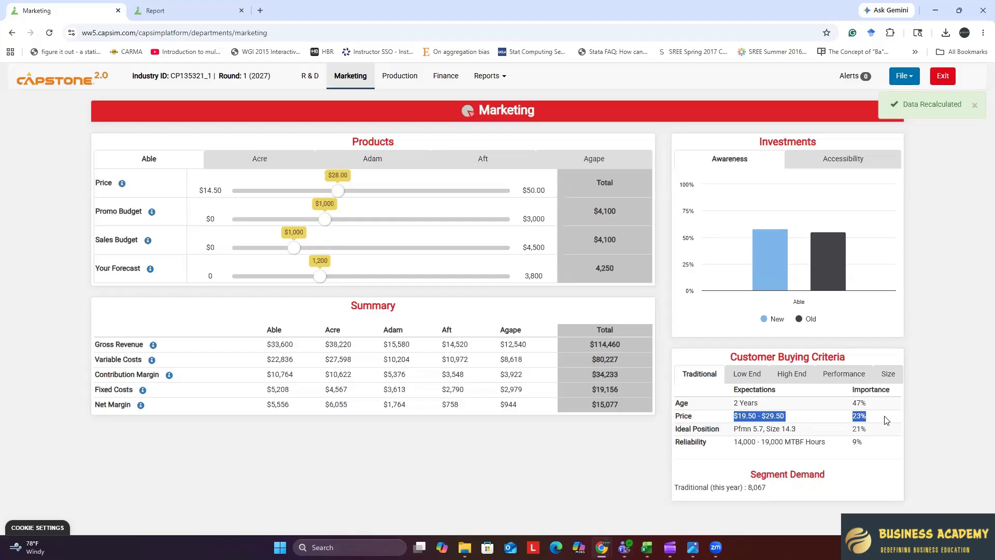
pyautogui.click(752, 423)
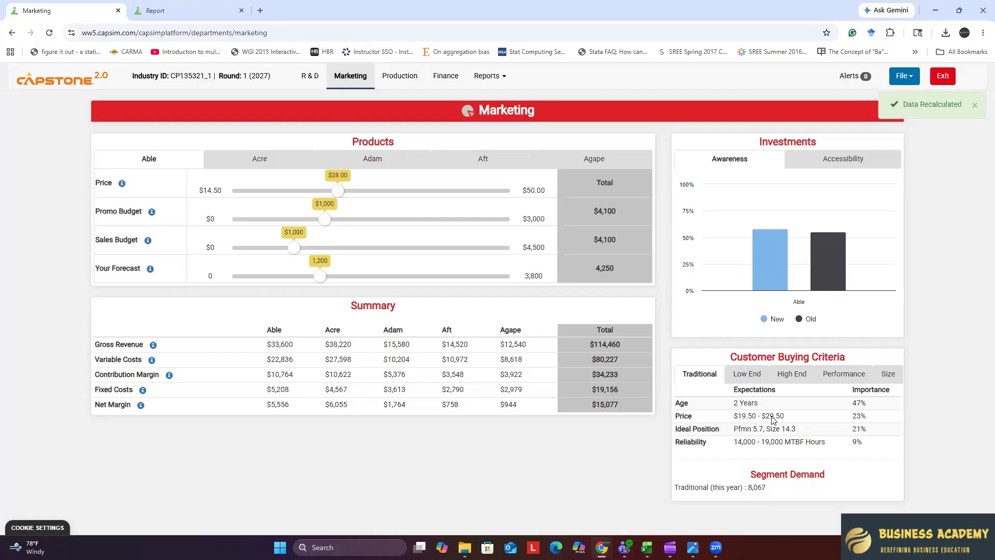
# Consult the Round 0 report's Traditional Segment Analysis, comparing the top products' prices and the customer buying criteria.
pyautogui.click(138, 13)
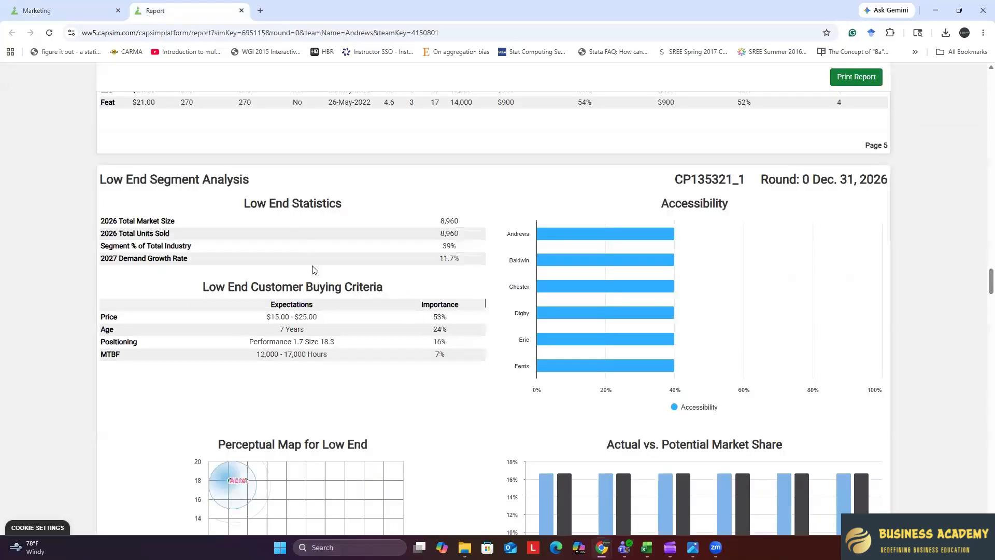
pyautogui.scroll(-1, 318, 291)
pyautogui.scroll(3, 320, 293)
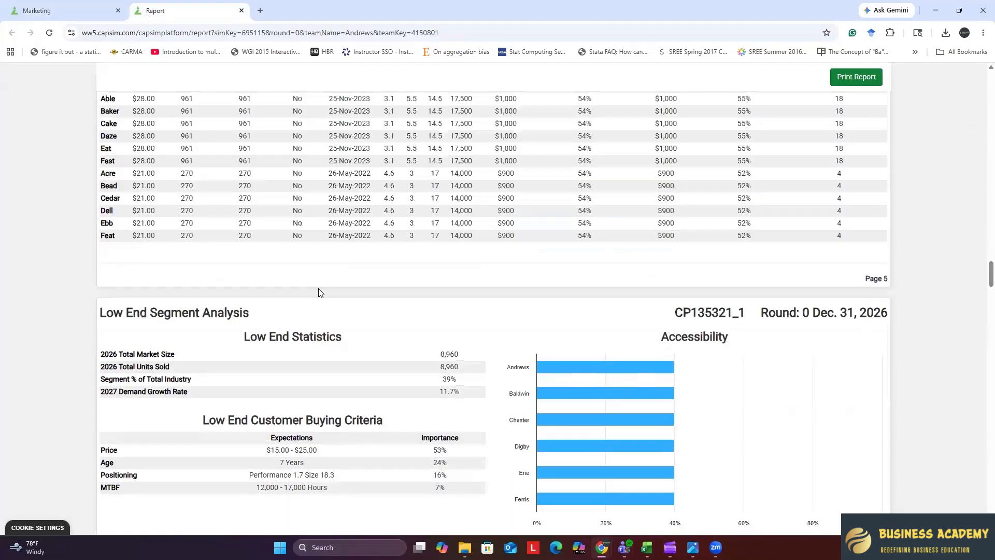
pyautogui.scroll(10, 319, 292)
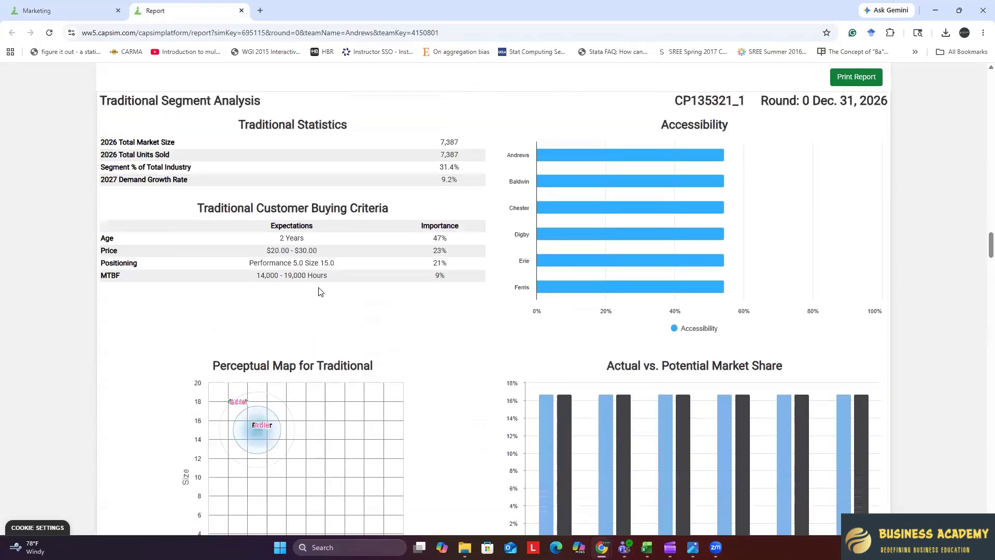
pyautogui.scroll(-4, 318, 292)
pyautogui.scroll(-3, 320, 292)
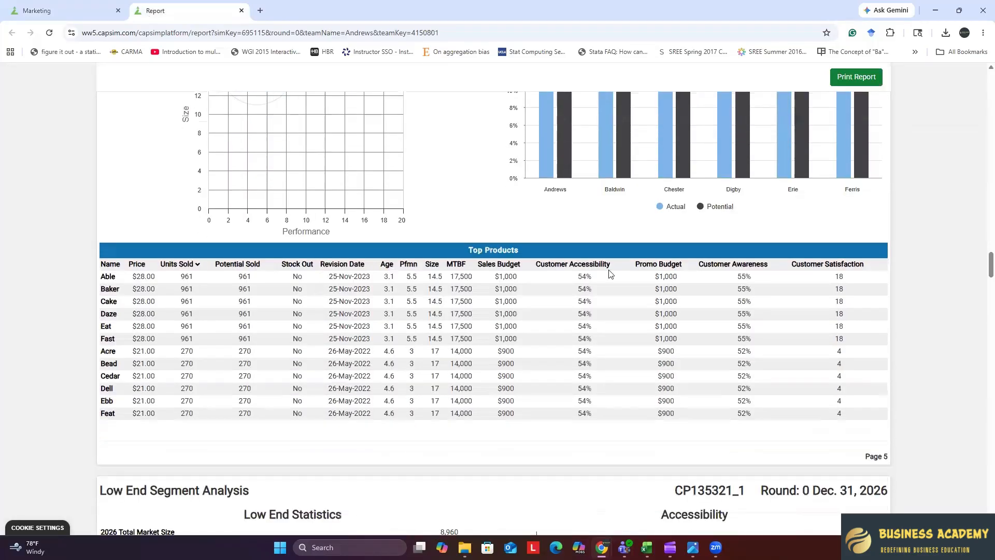
pyautogui.click(138, 277)
pyautogui.click(144, 326)
pyautogui.scroll(8, 159, 240)
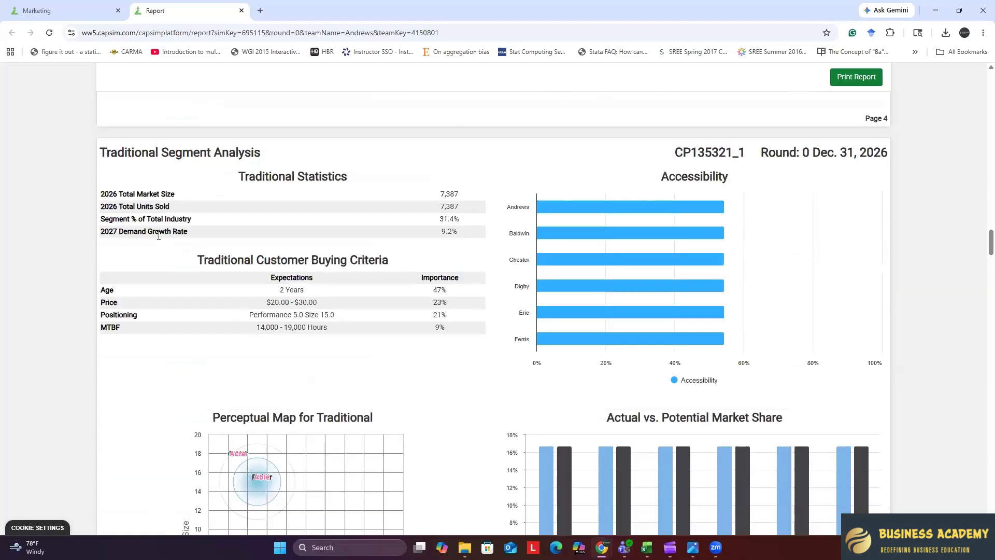
# Check Able's contribution margin in the Production margins table.
pyautogui.click(57, 10)
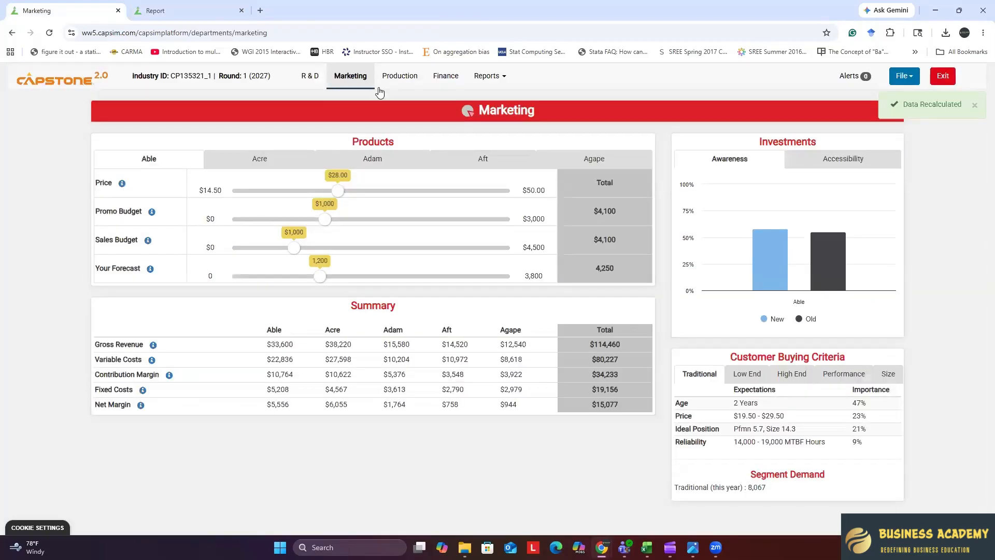
pyautogui.click(400, 76)
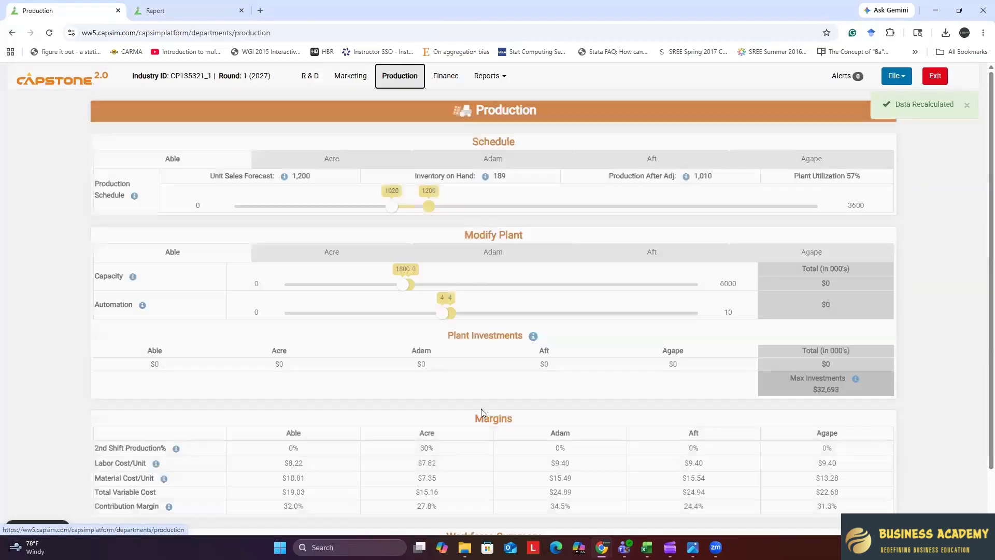
pyautogui.scroll(-1, 507, 369)
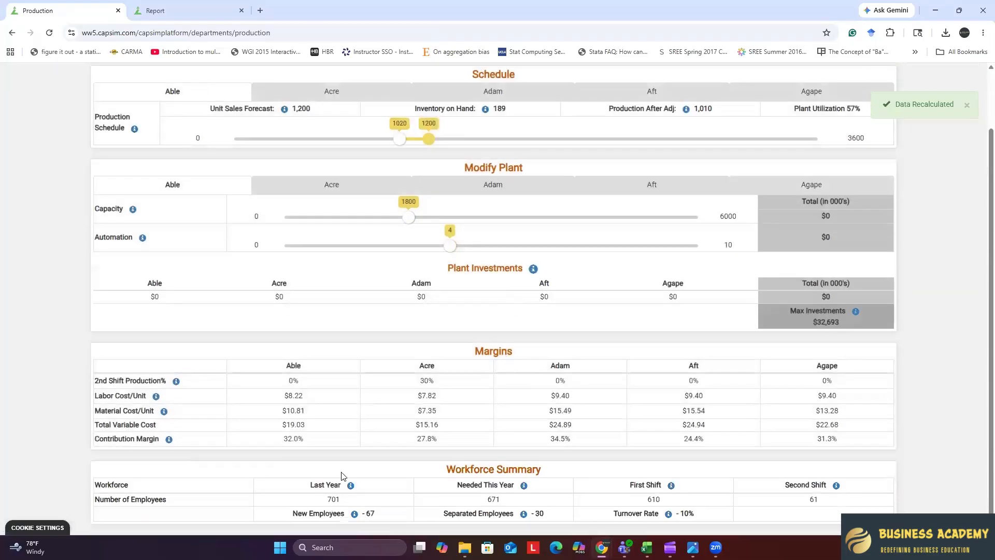
pyautogui.moveTo(304, 439); pyautogui.dragTo(275, 440)
pyautogui.scroll(1, 270, 441)
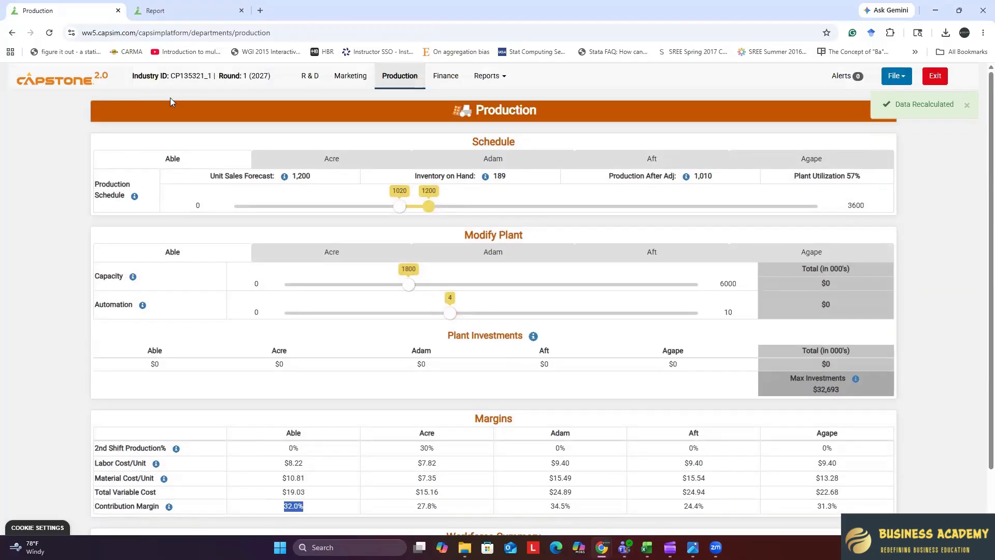
# Set Able's price to $29.50 in the Marketing decisions.
pyautogui.click(348, 77)
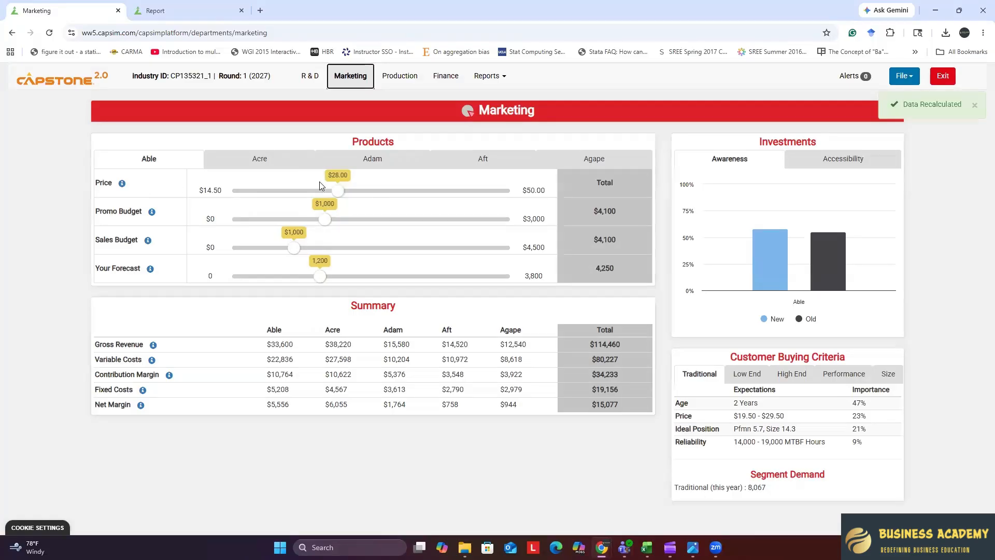
pyautogui.click(337, 194)
pyautogui.moveTo(337, 196); pyautogui.dragTo(352, 197)
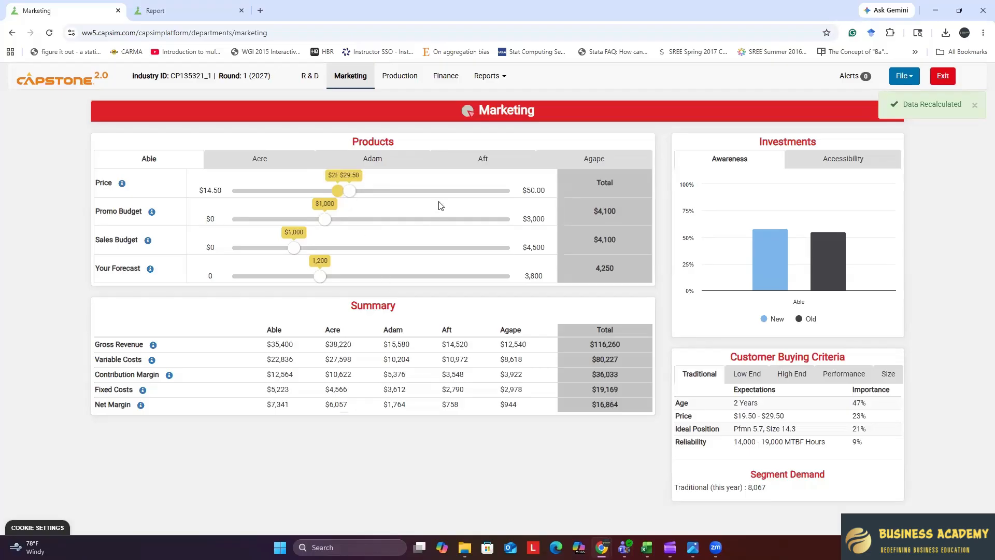
# Recheck Able's contribution margin in Production after the price change.
pyautogui.click(400, 76)
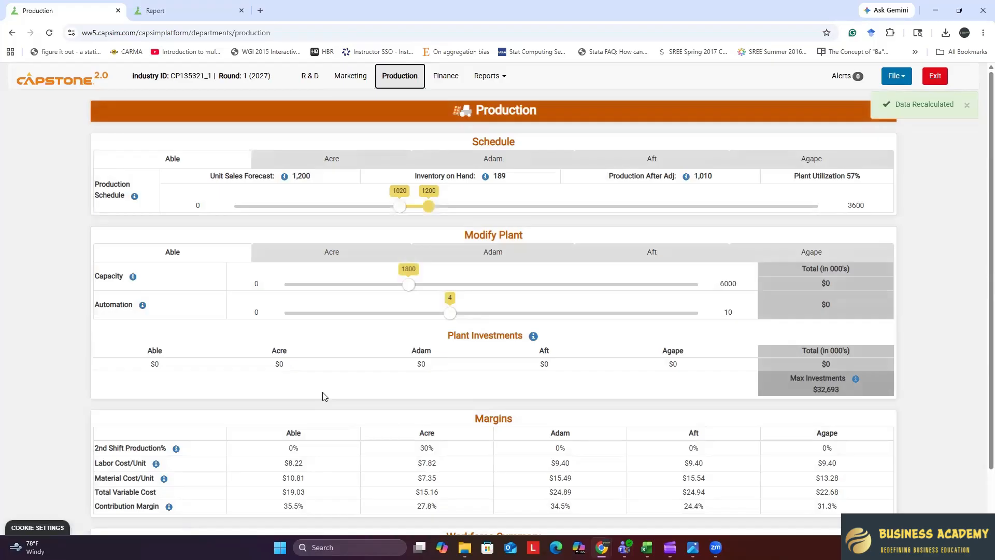
pyautogui.scroll(-1, 324, 397)
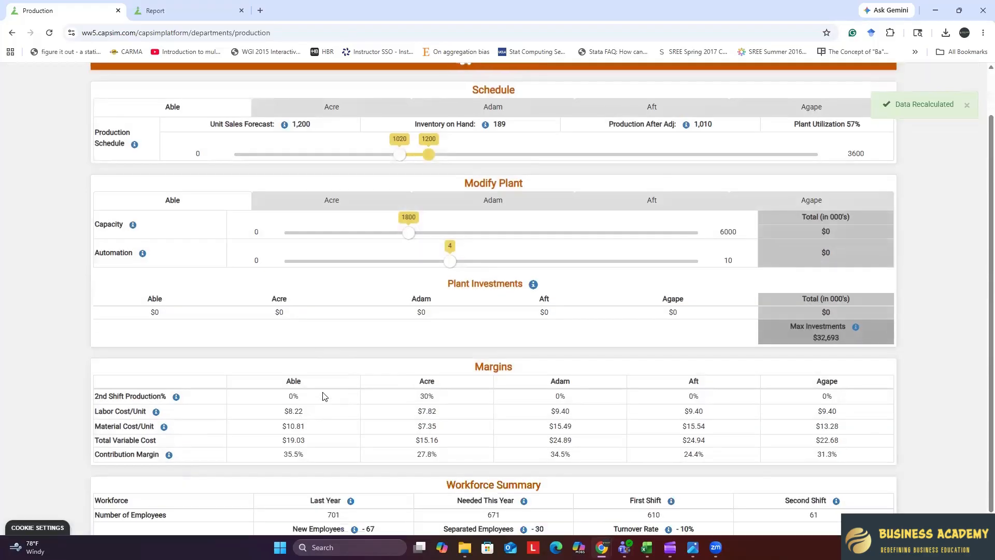
pyautogui.tripleClick(300, 461)
pyautogui.click(325, 459)
pyautogui.scroll(1, 256, 171)
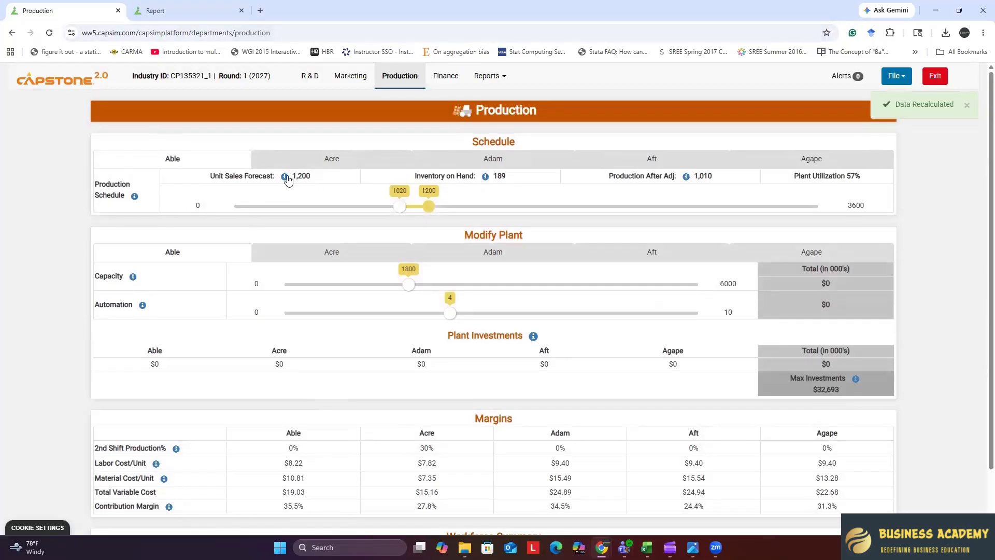
# Check the Traditional segment's demand for this year in Marketing and the top products' units sold in the Round 0 report.
pyautogui.click(345, 77)
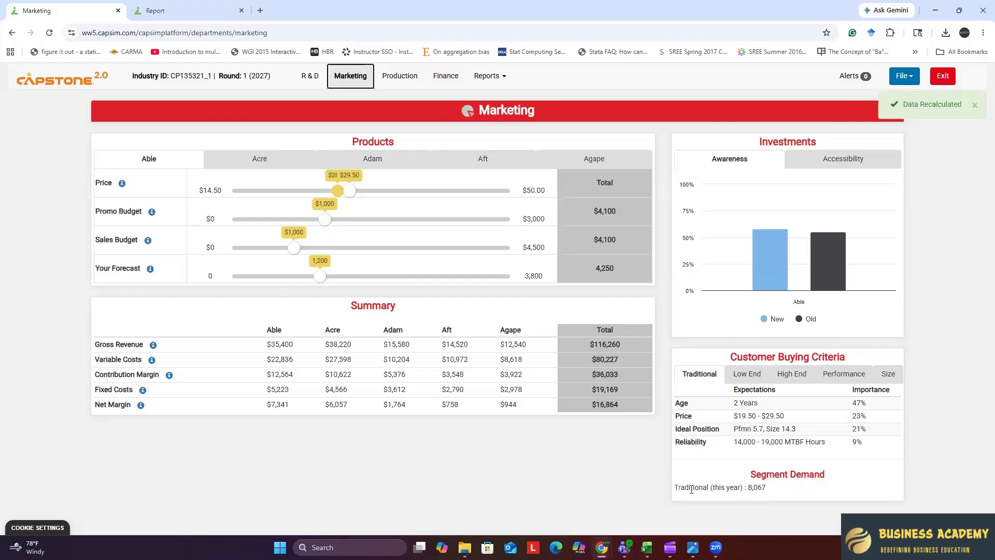
pyautogui.moveTo(675, 487); pyautogui.dragTo(765, 500)
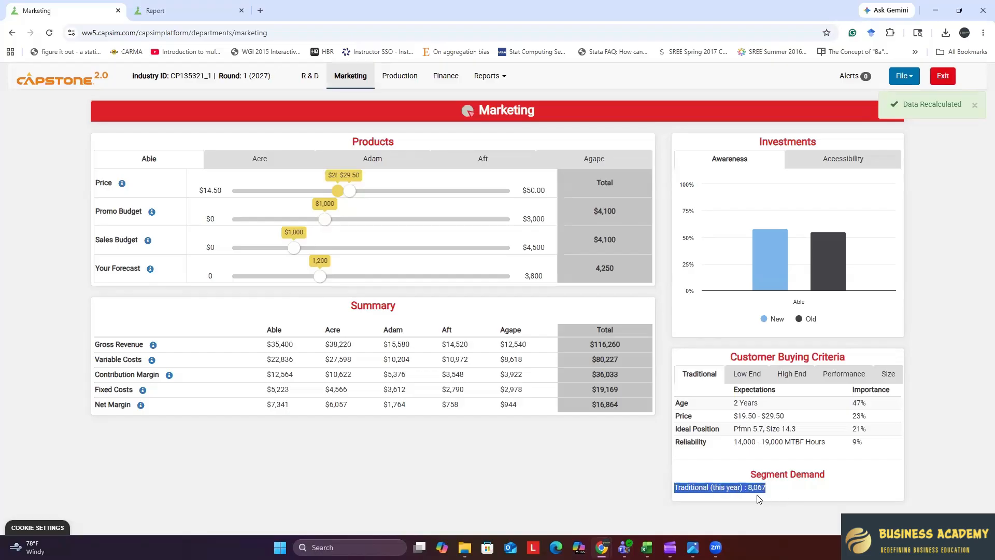
pyautogui.click(161, 15)
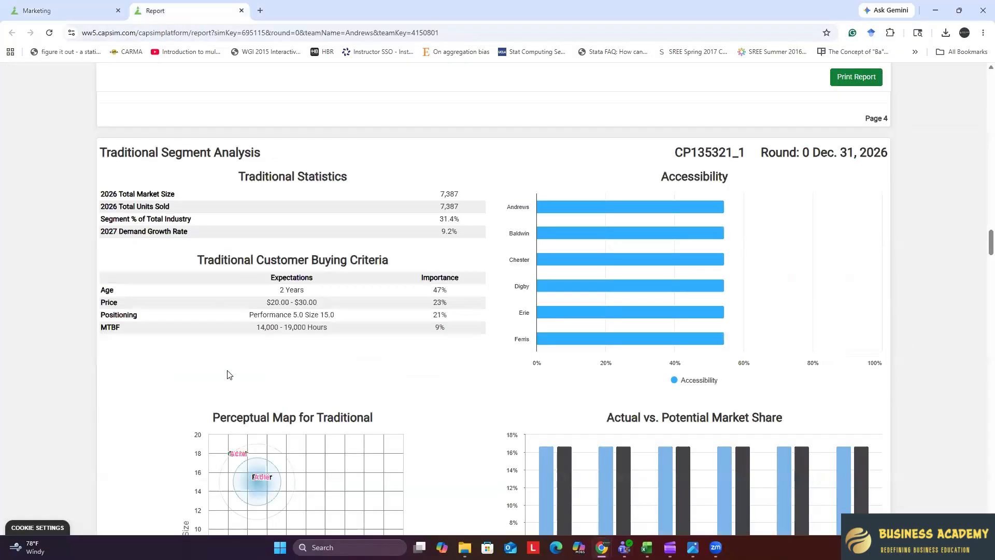
pyautogui.scroll(-7, 151, 363)
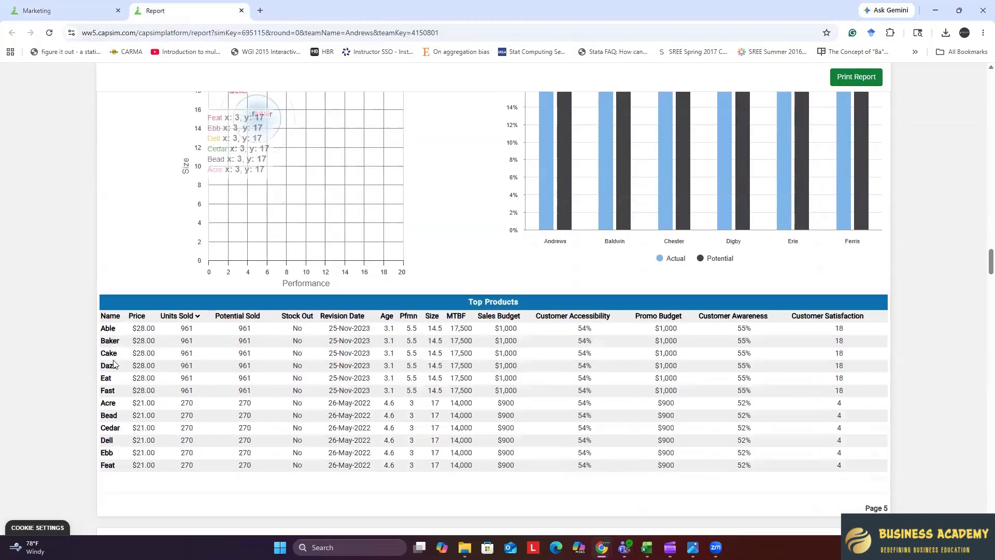
pyautogui.click(61, 12)
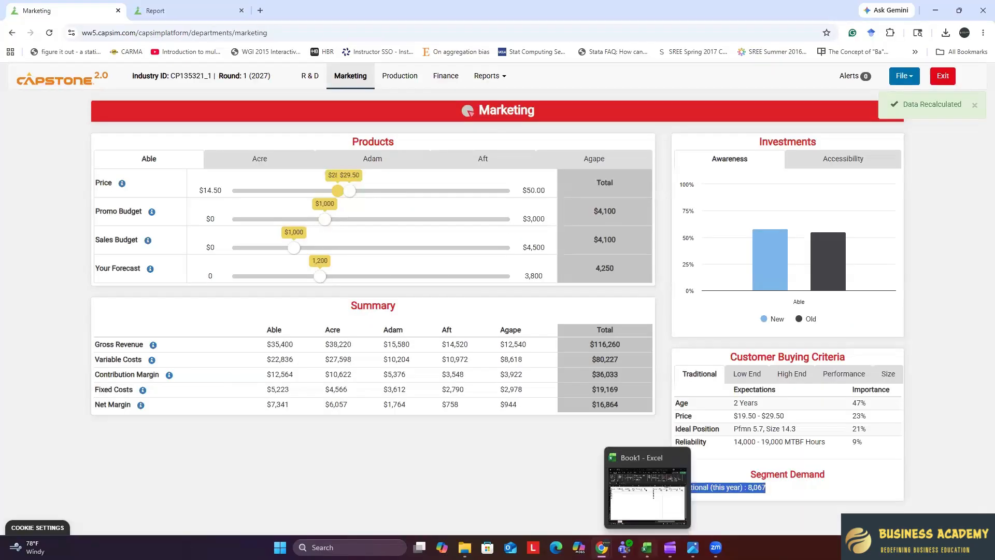
# Switch to the Book1 workbook in Excel and review the Traditional R1 demand and its Parity Demand formula.
pyautogui.click(648, 484)
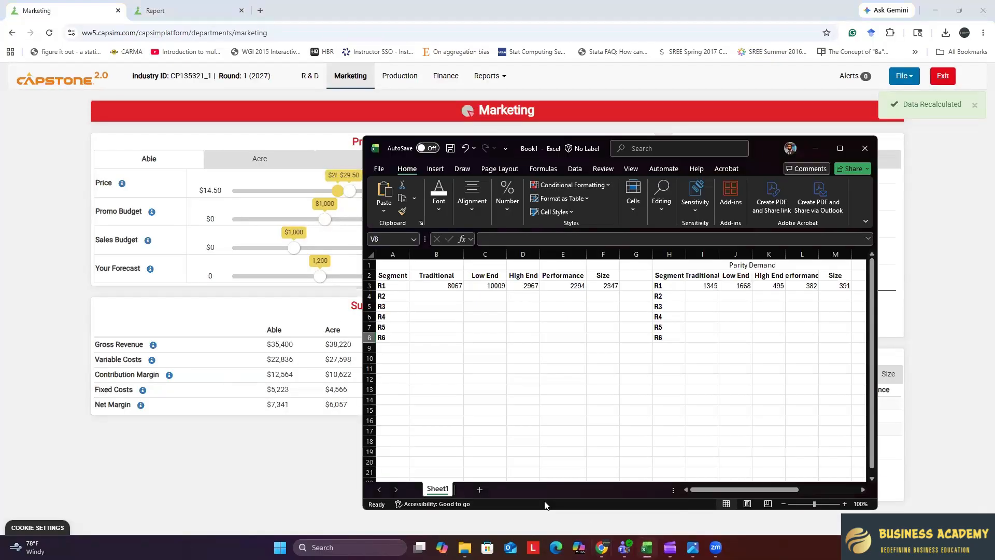
pyautogui.click(840, 148)
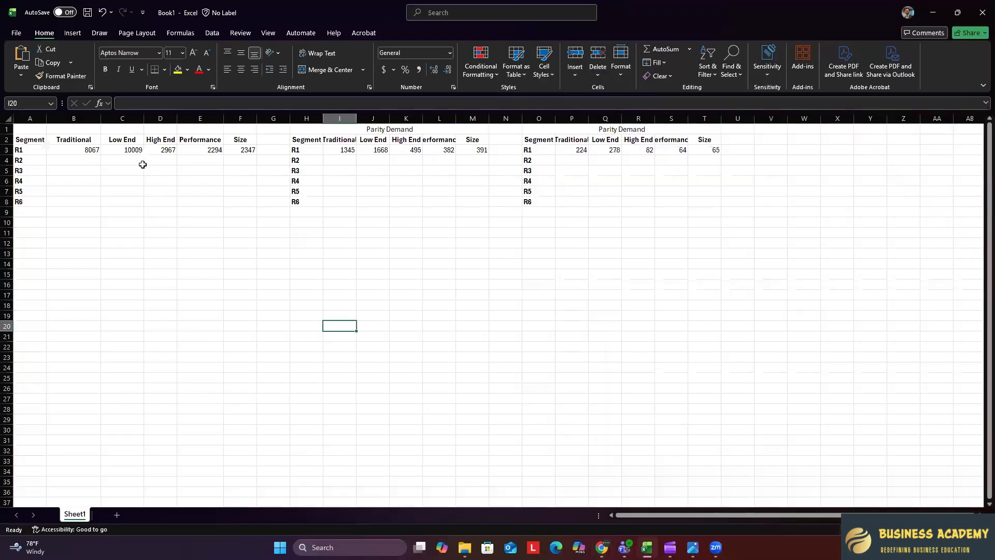
pyautogui.click(96, 152)
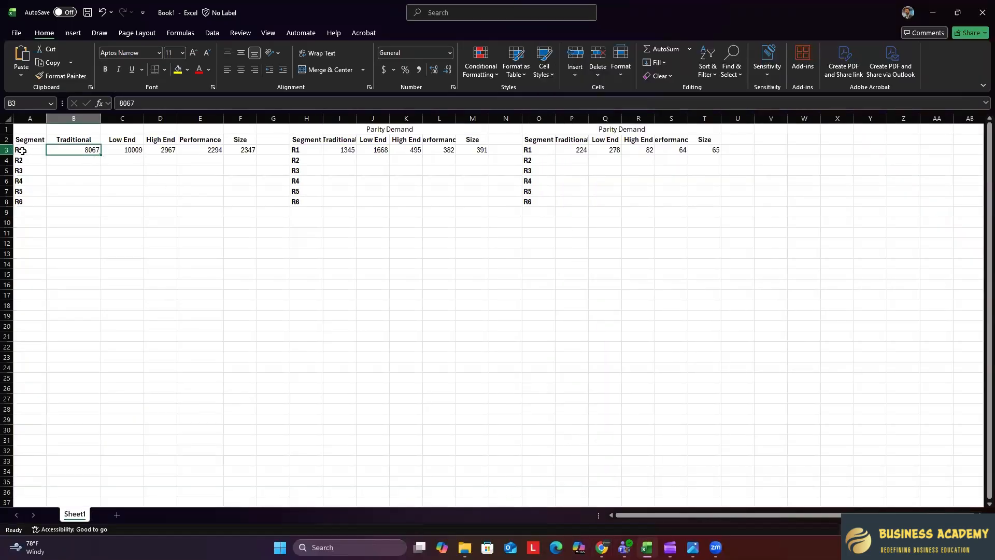
pyautogui.press('Left')
pyautogui.click(87, 137)
pyautogui.click(311, 141)
pyautogui.click(339, 150)
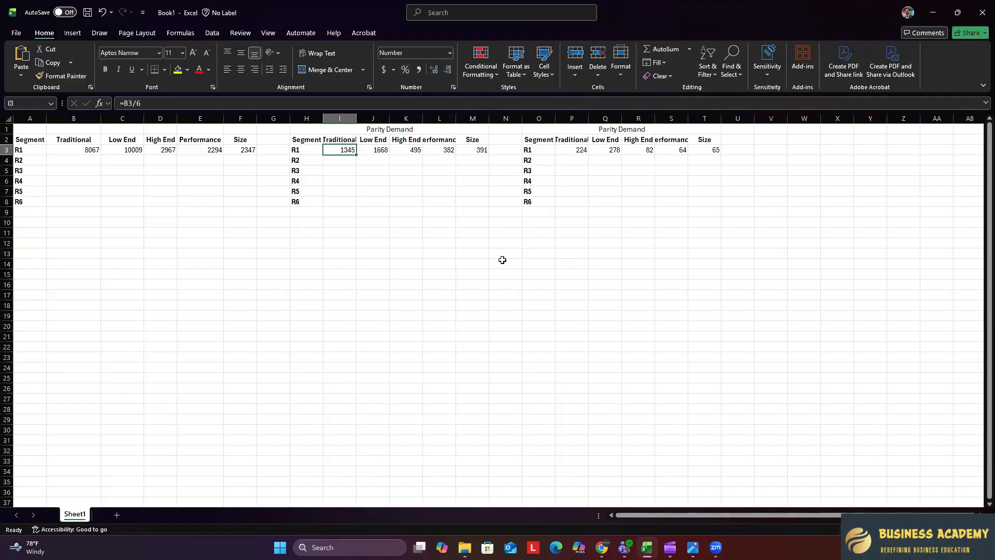
# Change the heading of the second Parity Demand table, in cell O1, to Forecast Demand.
pyautogui.click(610, 131)
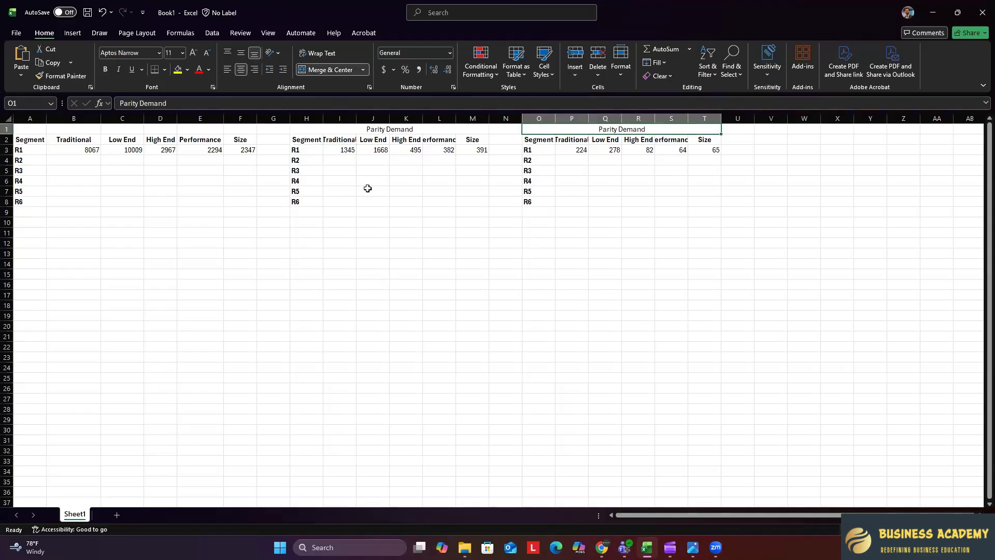
pyautogui.moveTo(138, 103); pyautogui.dragTo(114, 105)
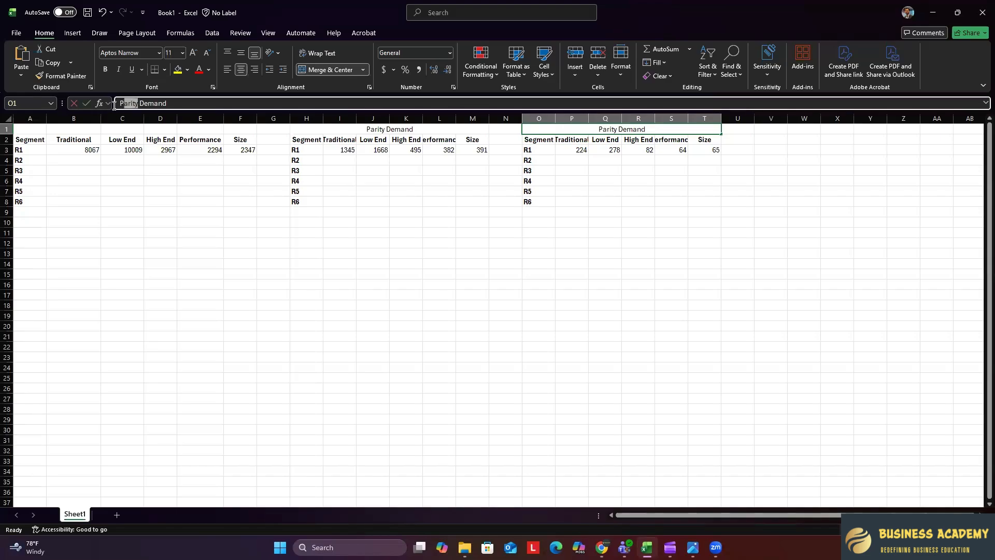
pyautogui.write('Forecast')
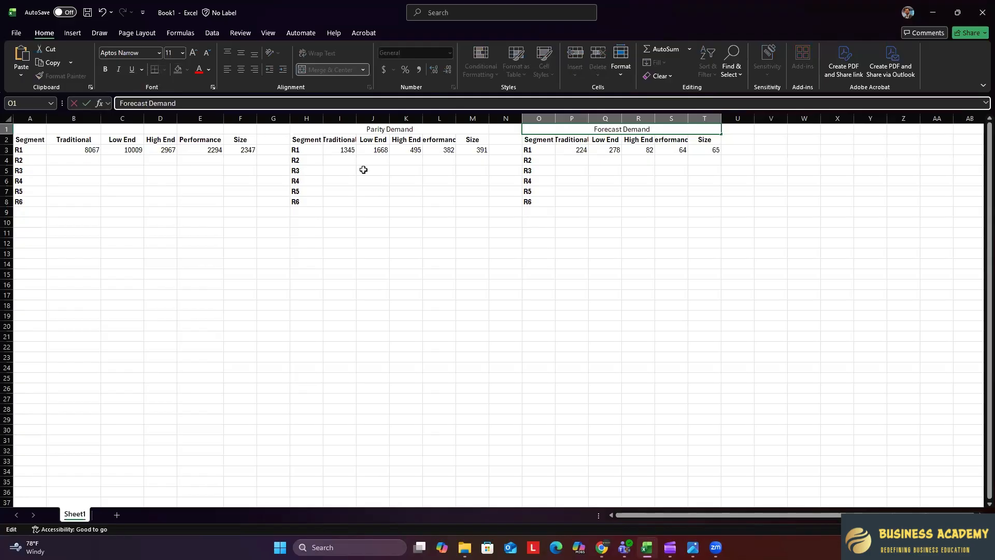
pyautogui.click(452, 297)
# Clear the R1 values from Traditional to Size in the Forecast Demand table, cells P3:T3.
pyautogui.click(344, 149)
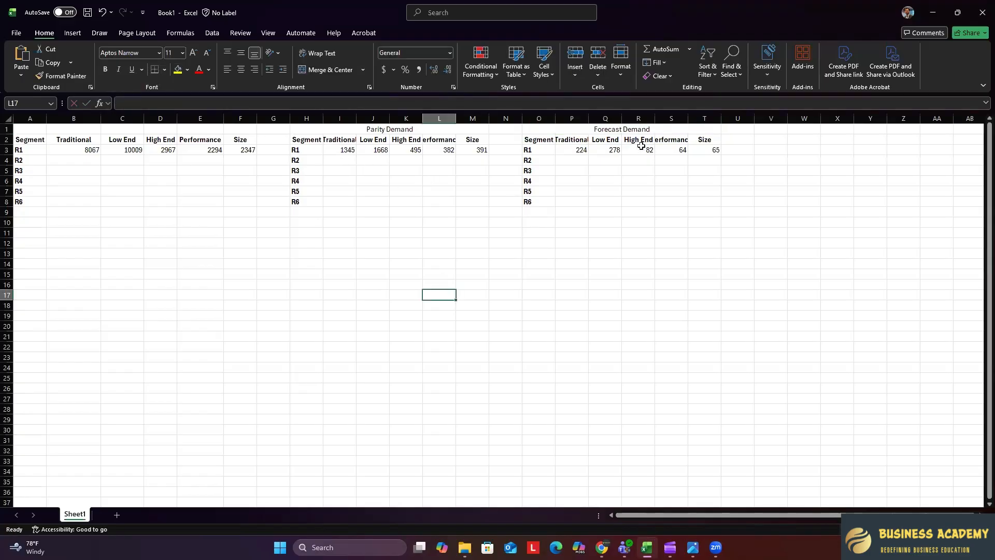
pyautogui.click(568, 149)
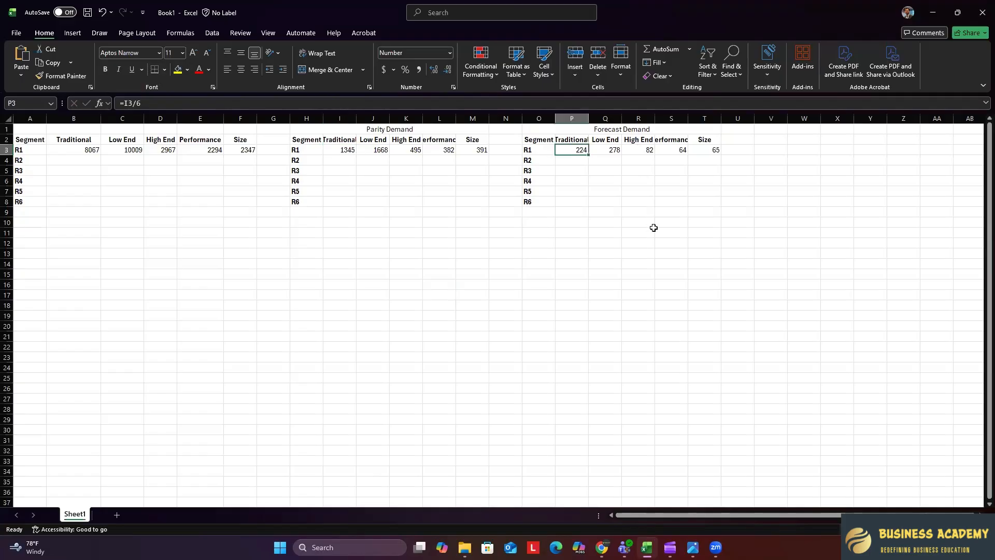
pyautogui.moveTo(581, 149); pyautogui.dragTo(702, 160)
pyautogui.press('Delete')
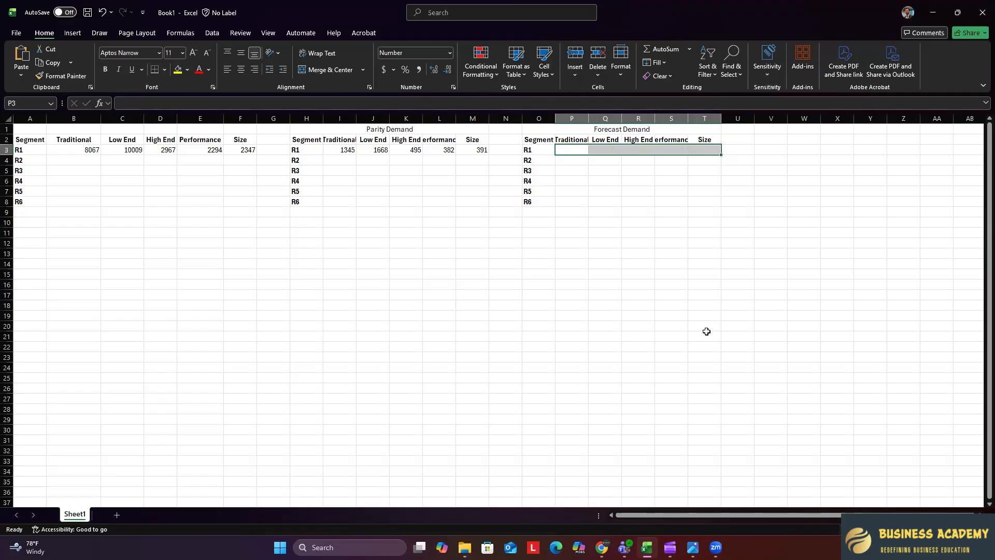
pyautogui.click(572, 305)
# Calculate the Traditional R1 forecast demand in cell P3 with the formula =I3*1.05.
pyautogui.click(342, 149)
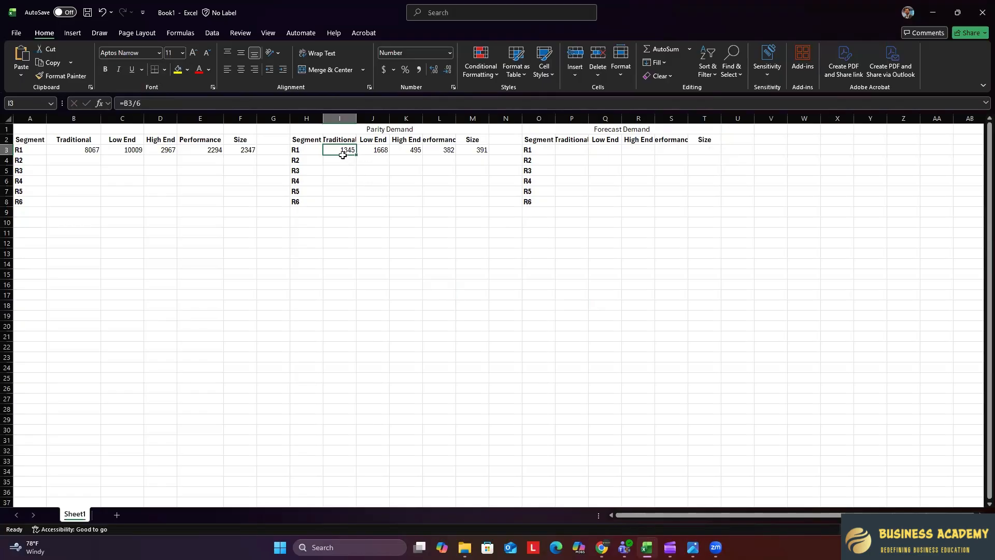
pyautogui.click(568, 154)
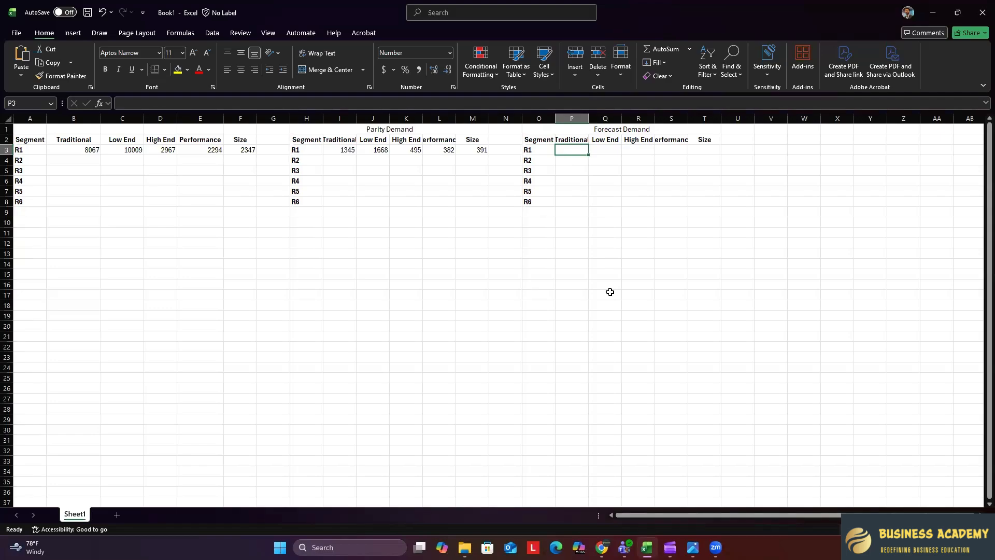
pyautogui.write('=')
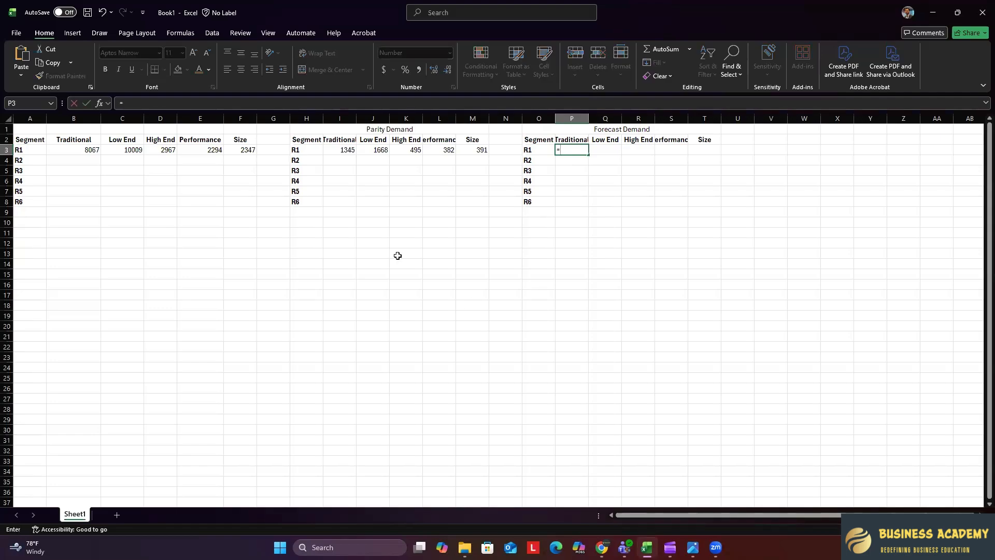
pyautogui.press('Left')
pyautogui.press('Left')
pyautogui.press('Left')
pyautogui.press('Left')
pyautogui.press('Left')
pyautogui.press('Left')
pyautogui.press('Left')
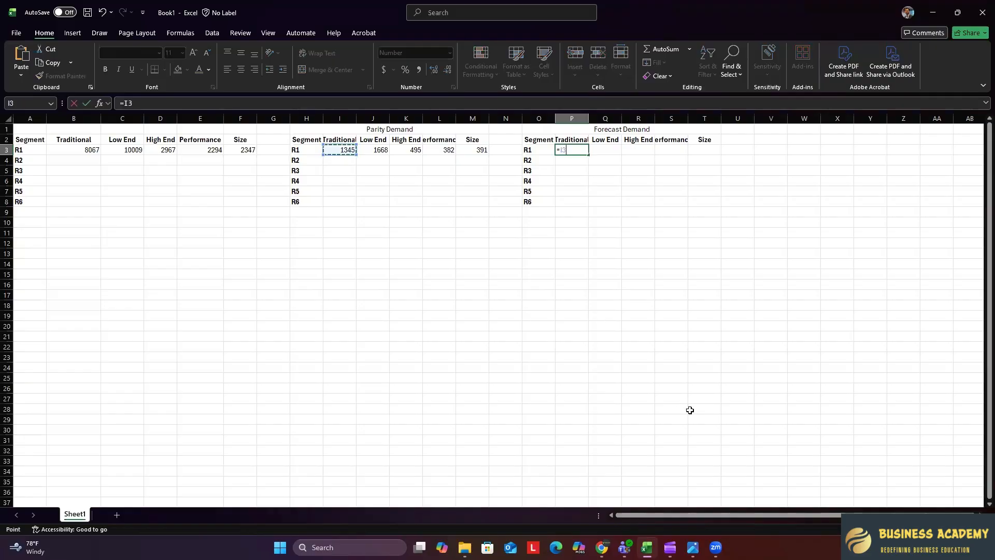
pyautogui.write('*1.05')
pyautogui.press('Return')
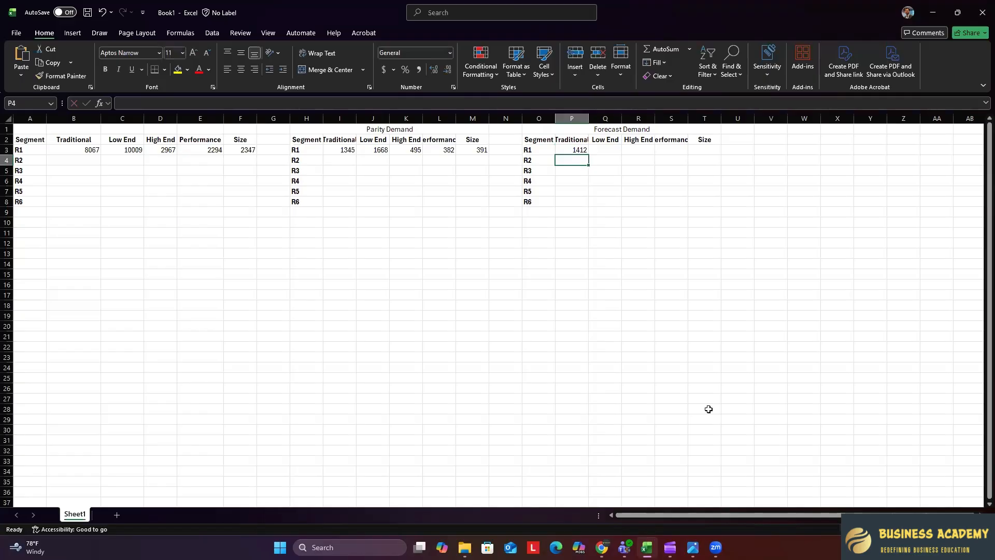
# Return to the Capstone Marketing decisions in the browser and set Able's forecast to 1,410.
pyautogui.click(935, 10)
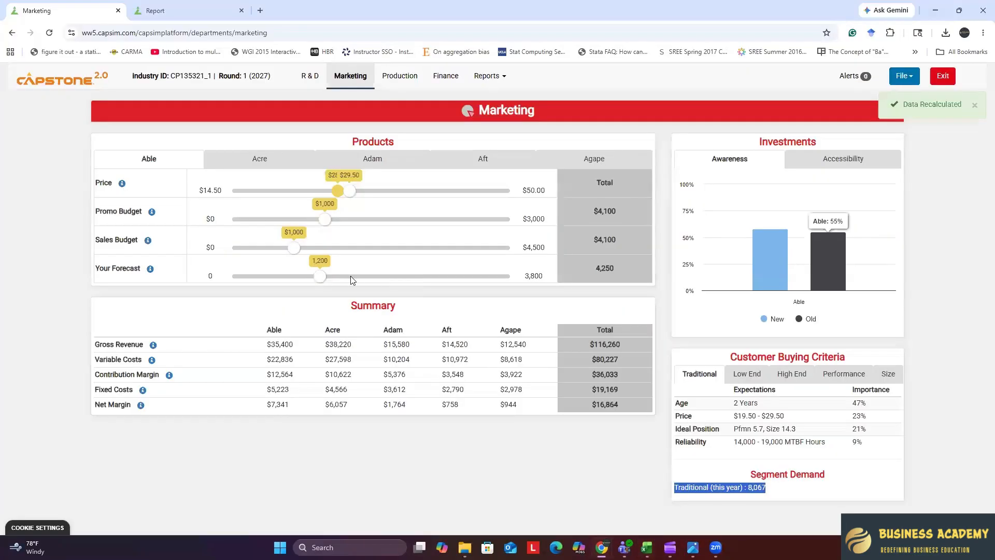
pyautogui.moveTo(321, 278); pyautogui.dragTo(336, 286)
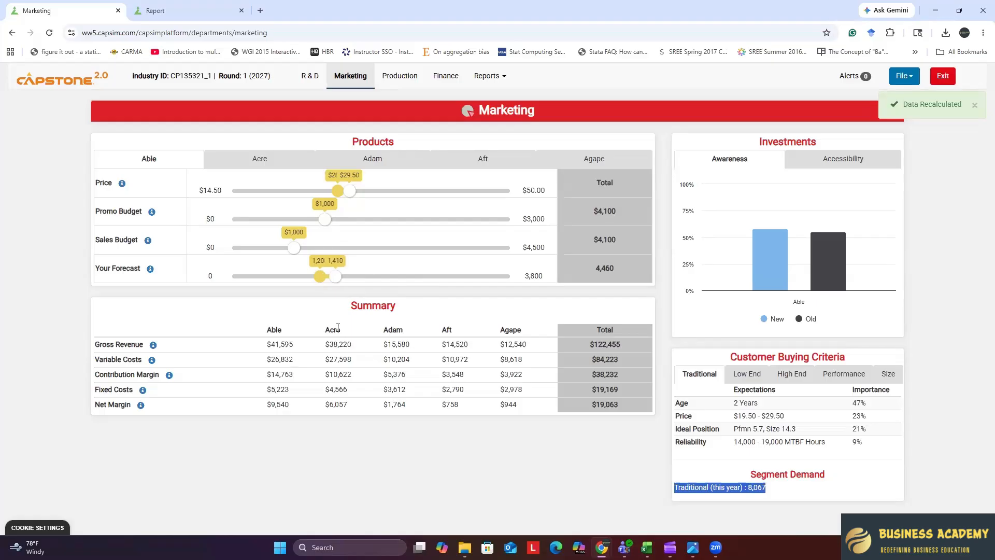
pyautogui.click(395, 487)
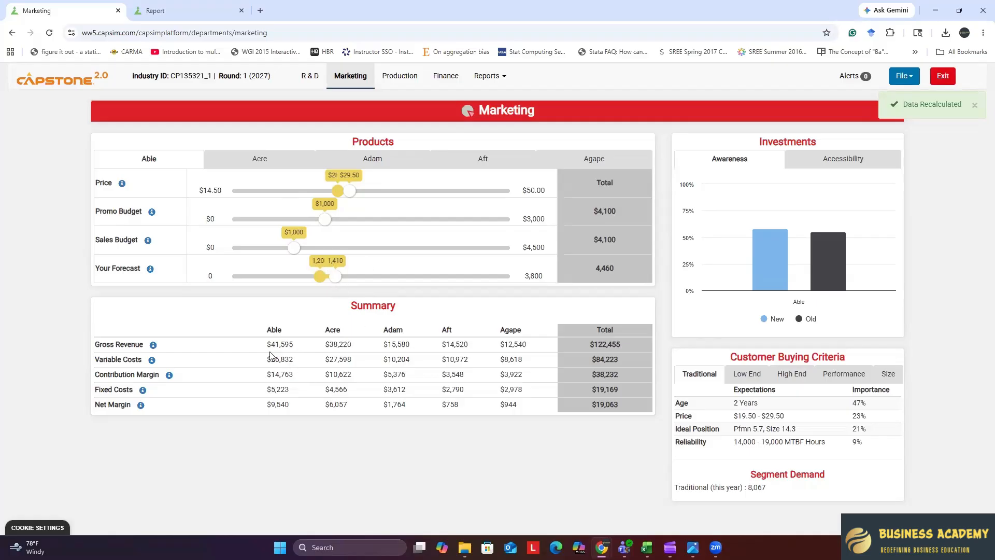
# Check Able's gross revenue in the Marketing summary and the Traditional Statistics in the Round 0 report.
pyautogui.moveTo(266, 344); pyautogui.dragTo(294, 344)
pyautogui.click(165, 11)
pyautogui.scroll(4, 418, 239)
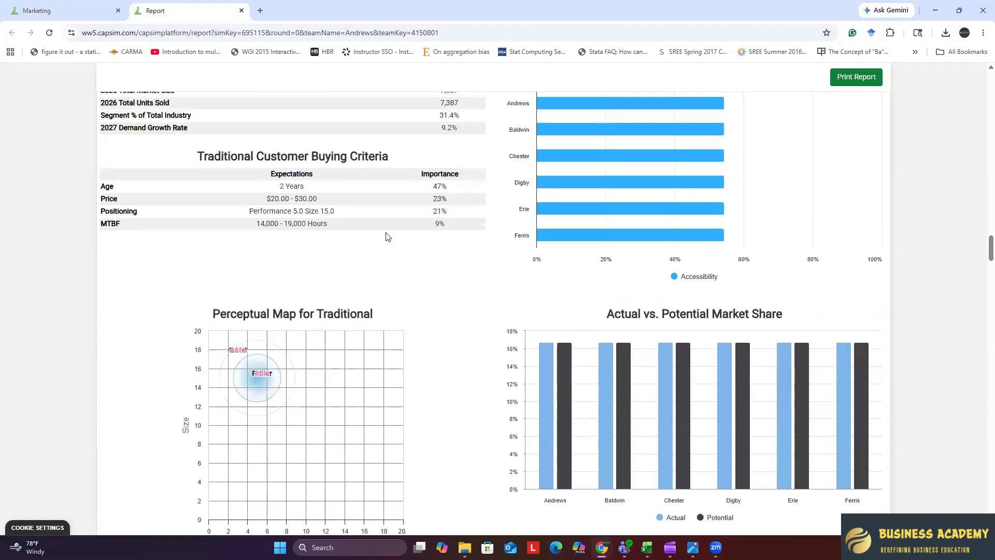
pyautogui.scroll(1, 417, 238)
pyautogui.moveTo(464, 167); pyautogui.dragTo(454, 167)
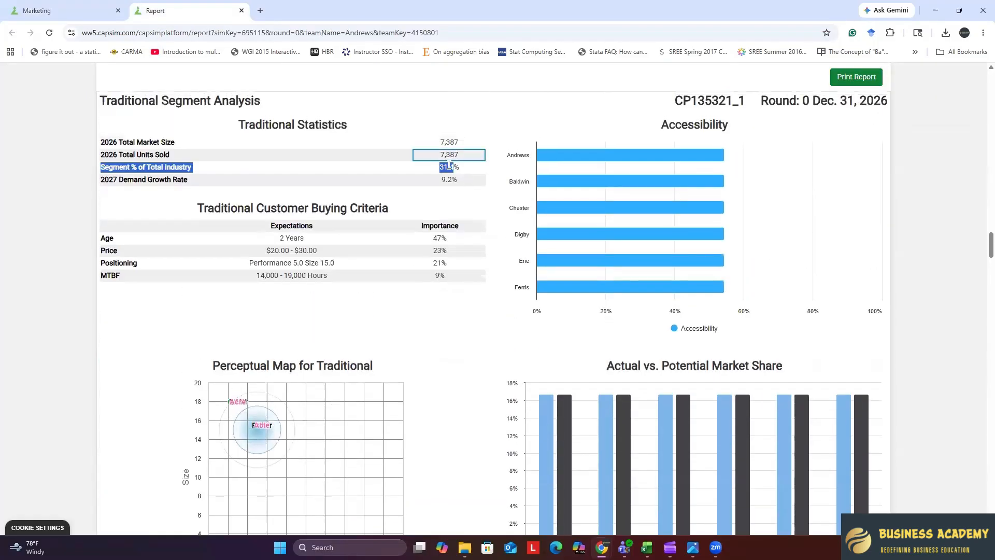
pyautogui.click(453, 167)
pyautogui.tripleClick(453, 166)
pyautogui.click(433, 225)
# Switch to the Book1 workbook and calculate Able's revenue in cell V3 by multiplying the forecast in P3 by 29.5.
pyautogui.click(647, 548)
pyautogui.click(318, 337)
pyautogui.click(808, 133)
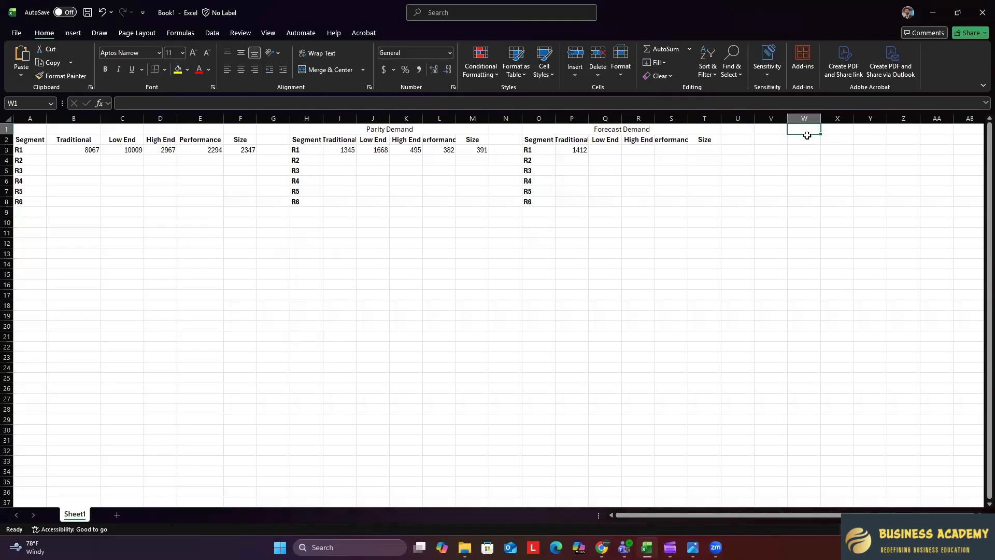
pyautogui.click(770, 148)
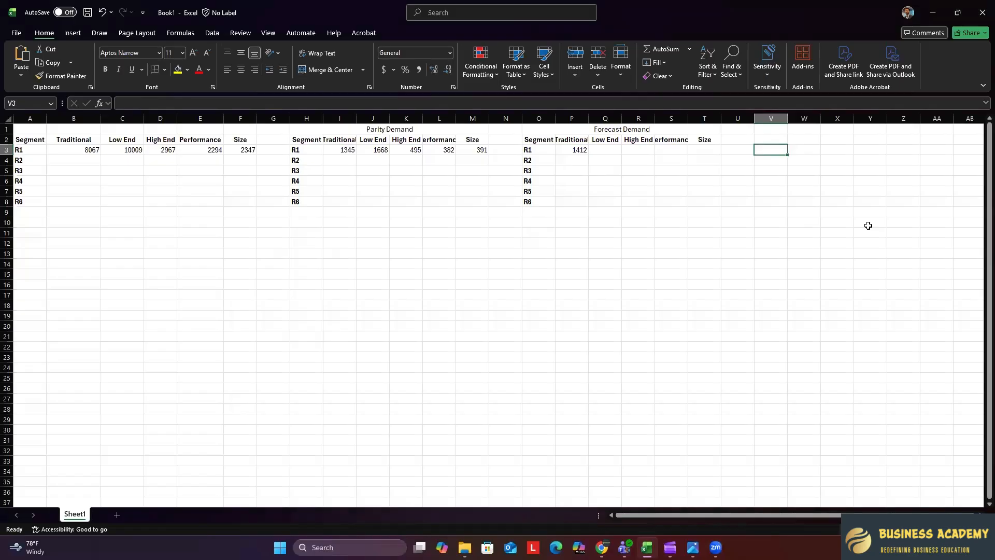
pyautogui.write('=')
pyautogui.click(575, 154)
pyautogui.write('*')
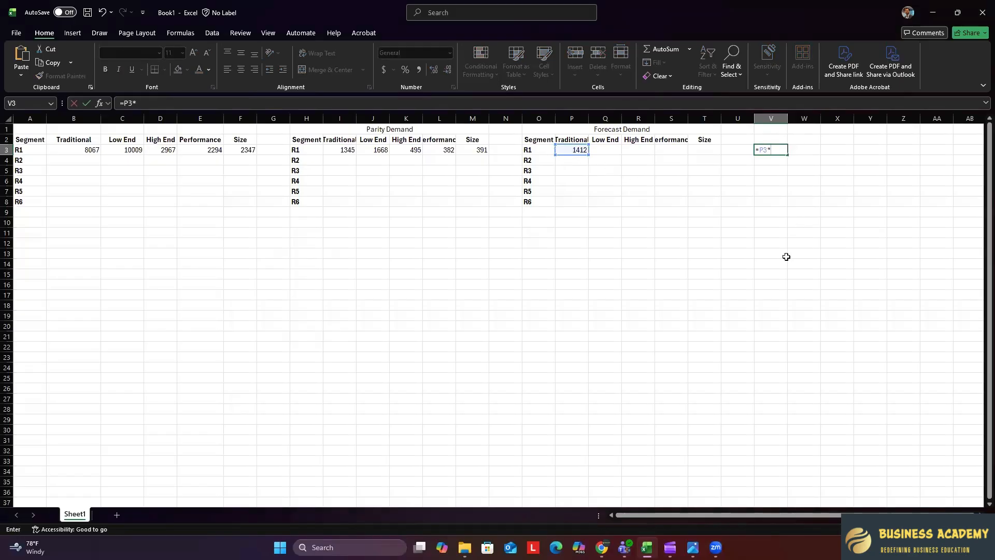
pyautogui.write('29.49426')
pyautogui.press('Return')
# Enter the heading Revenue in cell V1 above the calculated revenue.
pyautogui.click(779, 138)
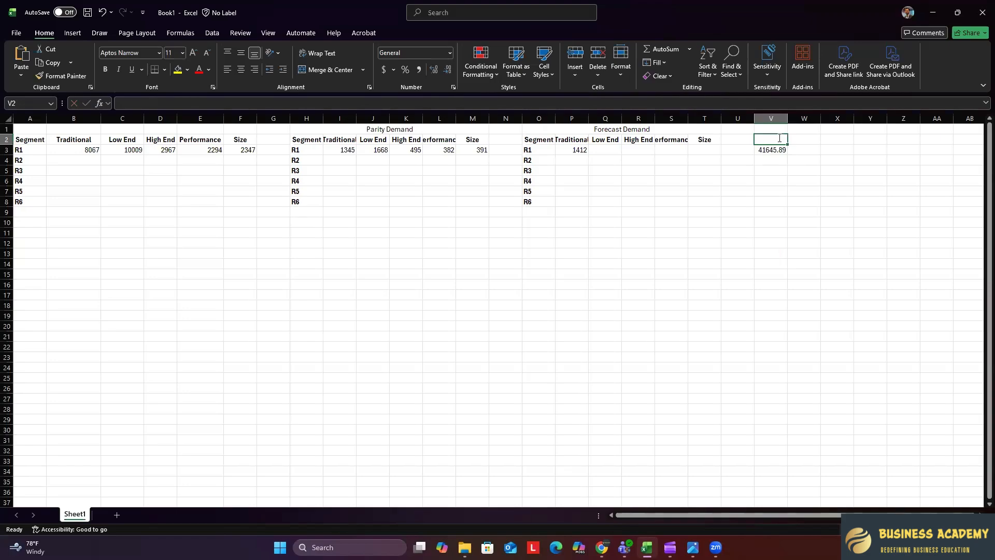
pyautogui.write('Rever')
pyautogui.press('BackSpace')
pyautogui.press('BackSpace')
pyautogui.press('BackSpace')
pyautogui.press('BackSpace')
pyautogui.press('Up')
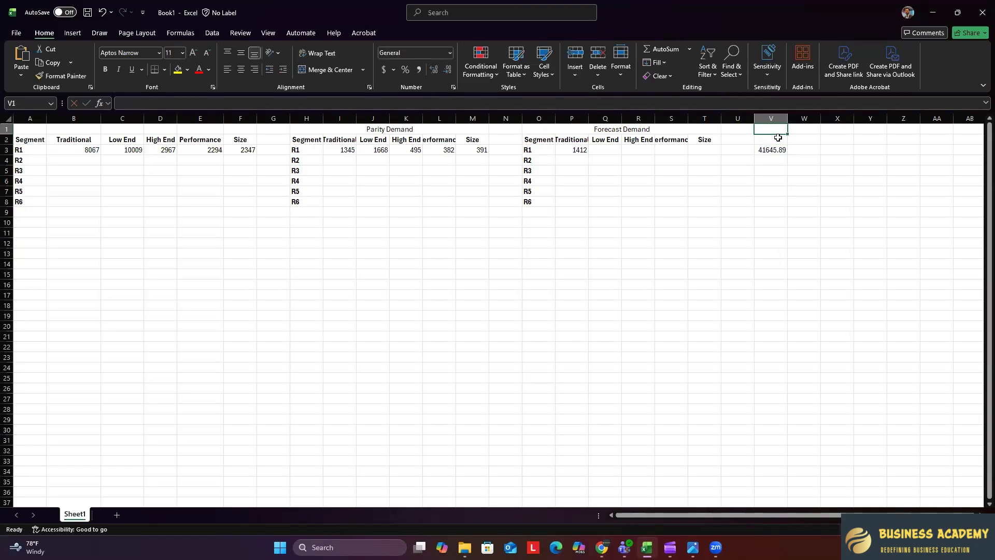
pyautogui.write('Revenue')
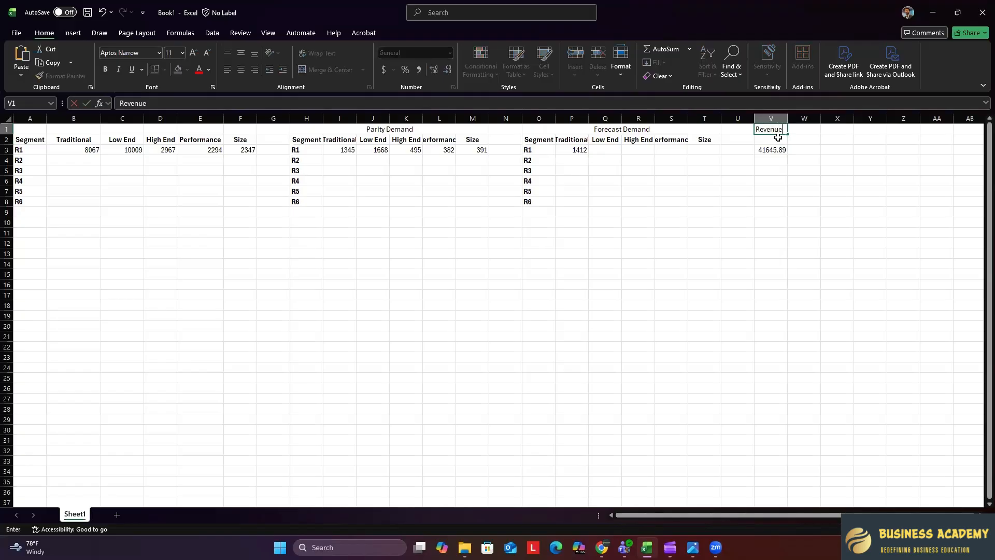
pyautogui.press('Tab')
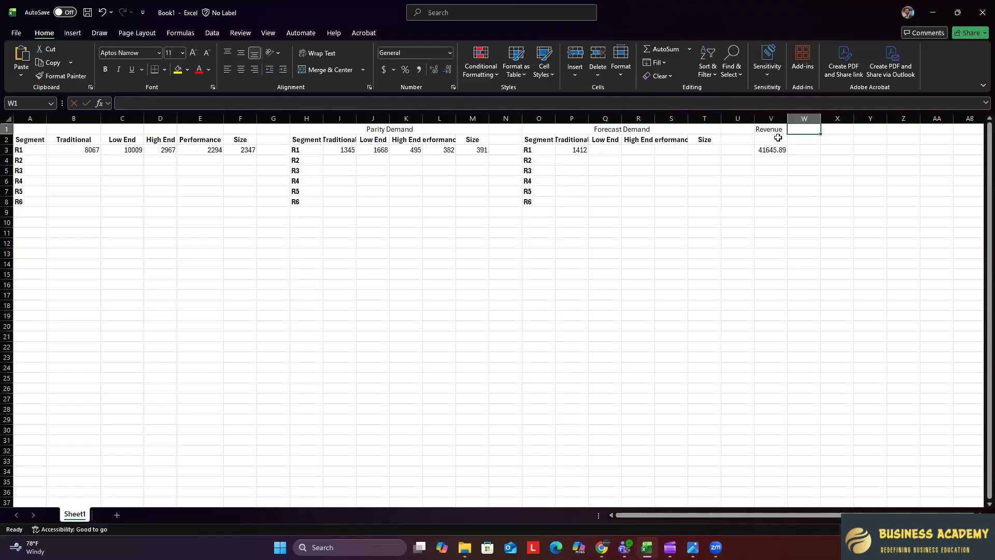
# Enter the heading Promo and Sales in cell W1.
pyautogui.write('Slaes')
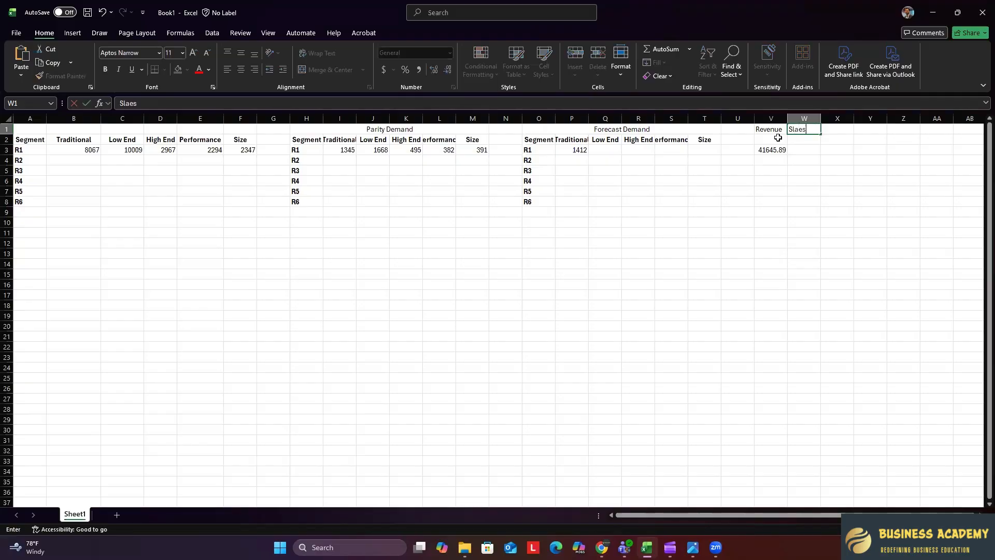
pyautogui.press('BackSpace')
pyautogui.press('BackSpace')
pyautogui.write('Promo and Sales')
pyautogui.press('Return')
# Calculate the lower promo and sales budget in cell W3 by multiplying the revenue in V3 by 0.07.
pyautogui.press('Return')
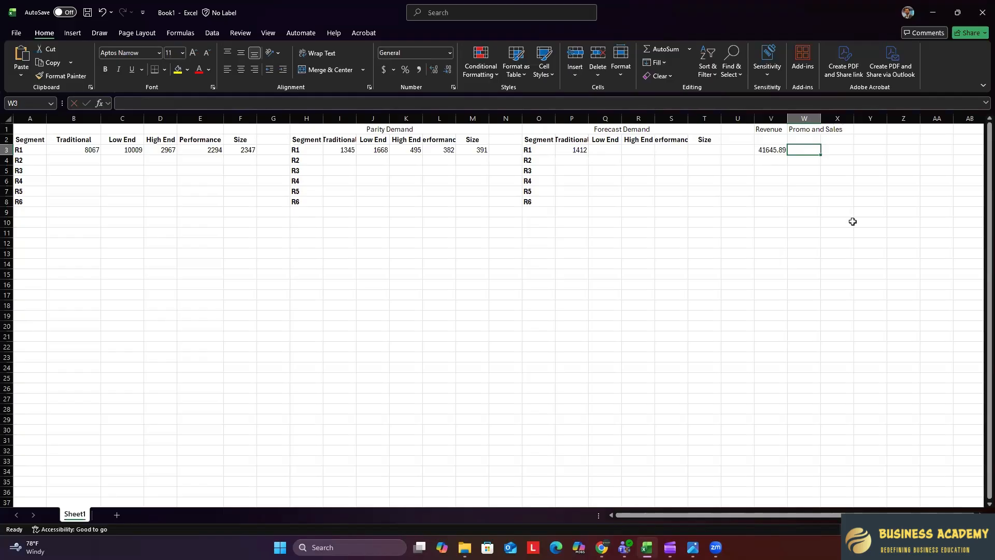
pyautogui.write('=')
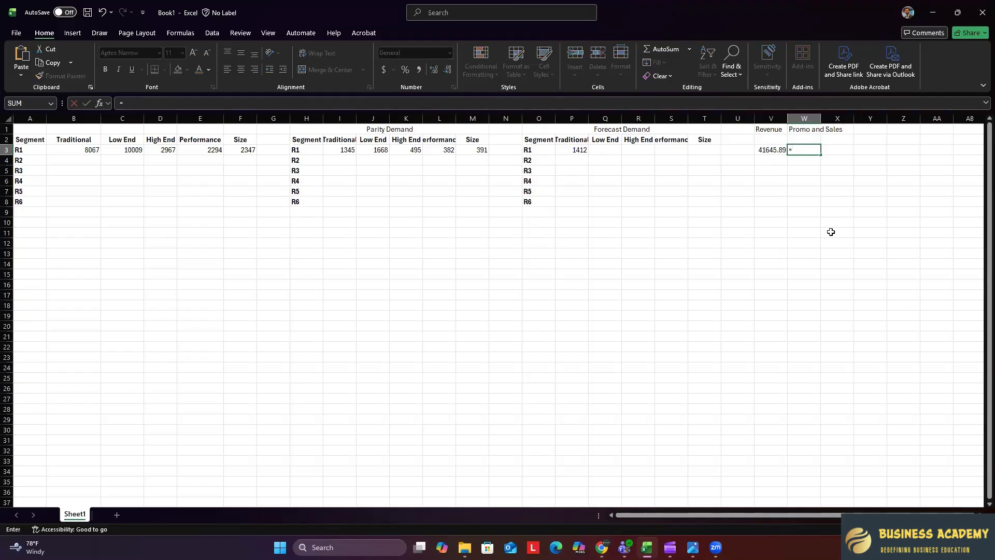
pyautogui.click(766, 151)
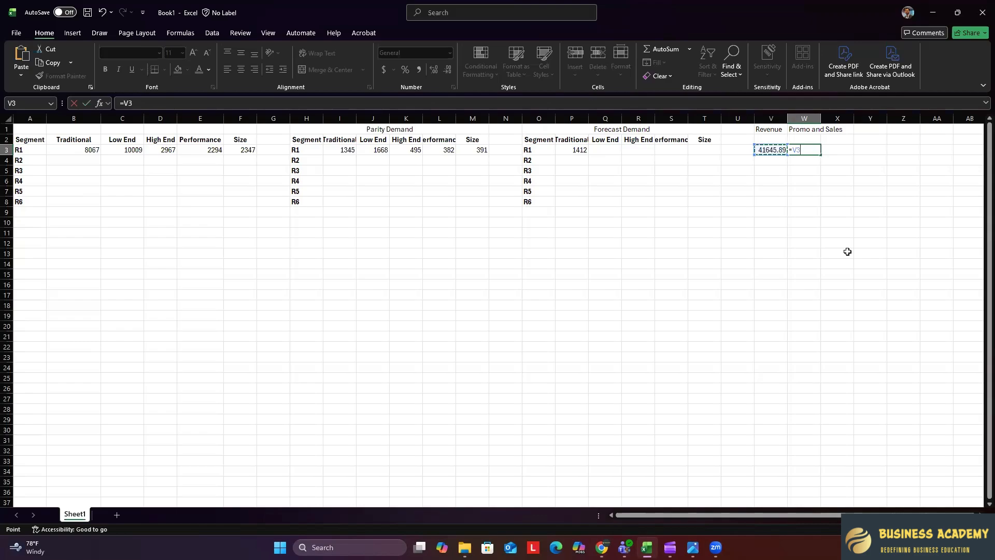
pyautogui.write('*.07')
pyautogui.press('Return')
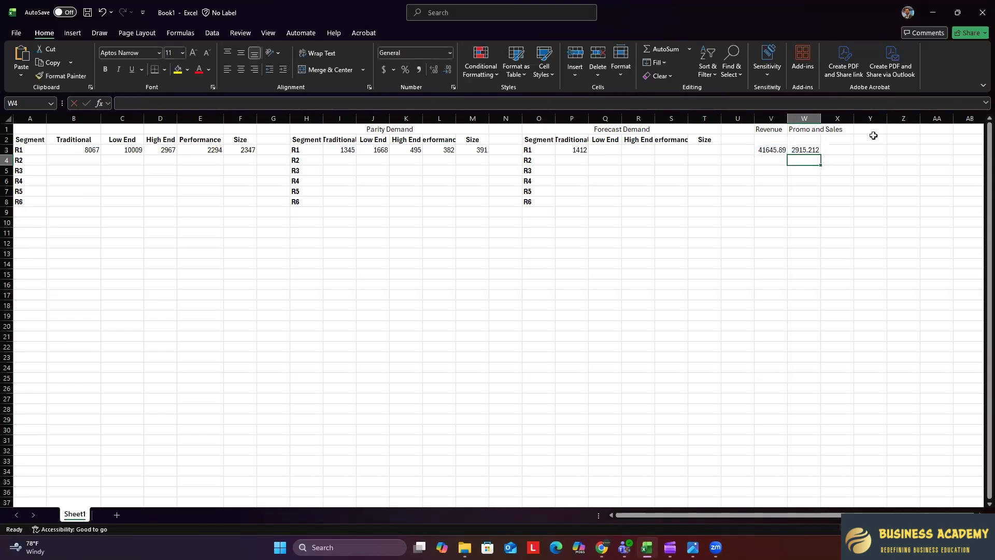
# Calculate the upper promo and sales budget in cell X3 by multiplying the revenue in V3 by 0.2.
pyautogui.click(841, 129)
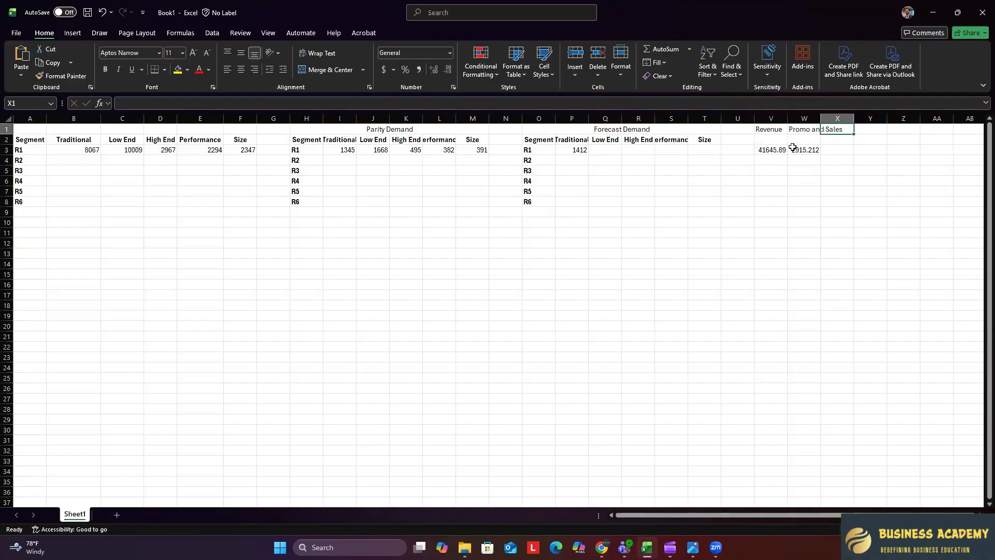
pyautogui.click(845, 149)
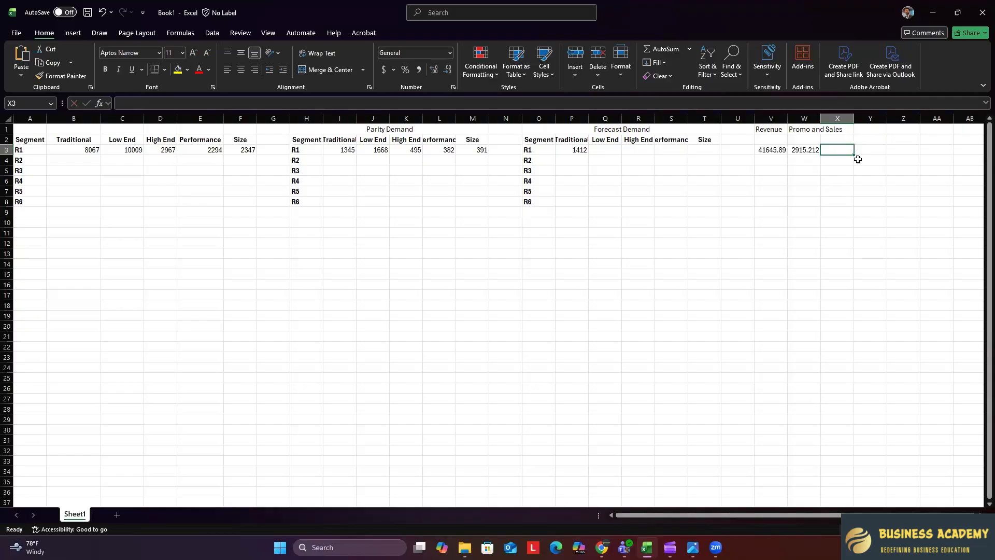
pyautogui.write('=')
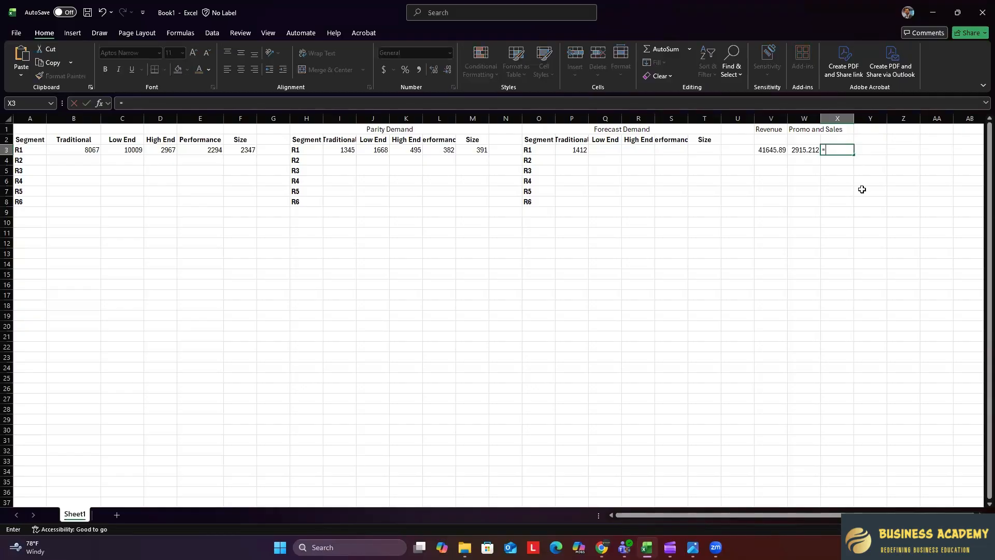
pyautogui.click(782, 150)
pyautogui.write('*')
pyautogui.write('0.2')
pyautogui.press('Return')
pyautogui.click(826, 269)
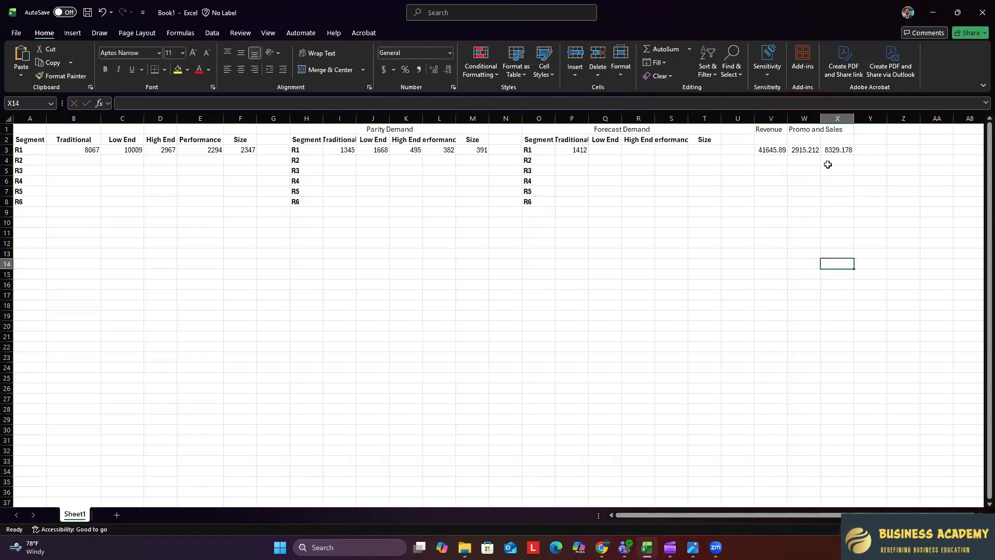
# Review the revenue and the lower and upper budget formulas in cells V3, W3 and X3.
pyautogui.click(828, 150)
pyautogui.click(808, 150)
pyautogui.click(843, 150)
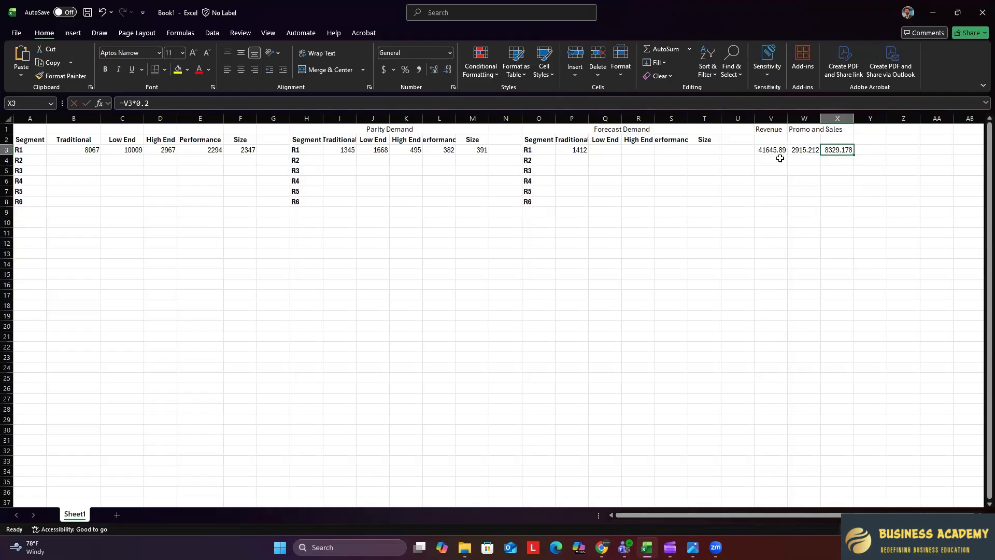
pyautogui.click(794, 151)
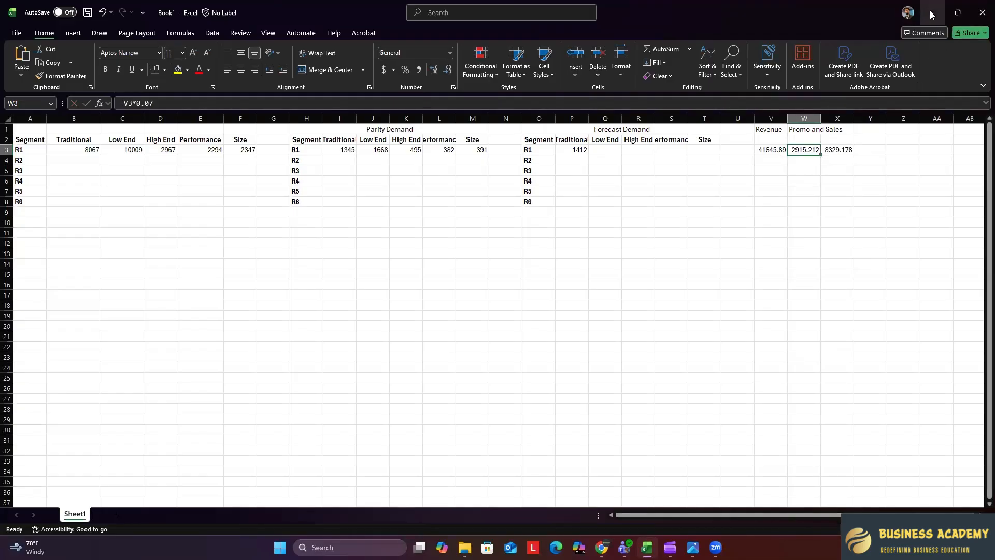
pyautogui.click(769, 264)
pyautogui.click(768, 151)
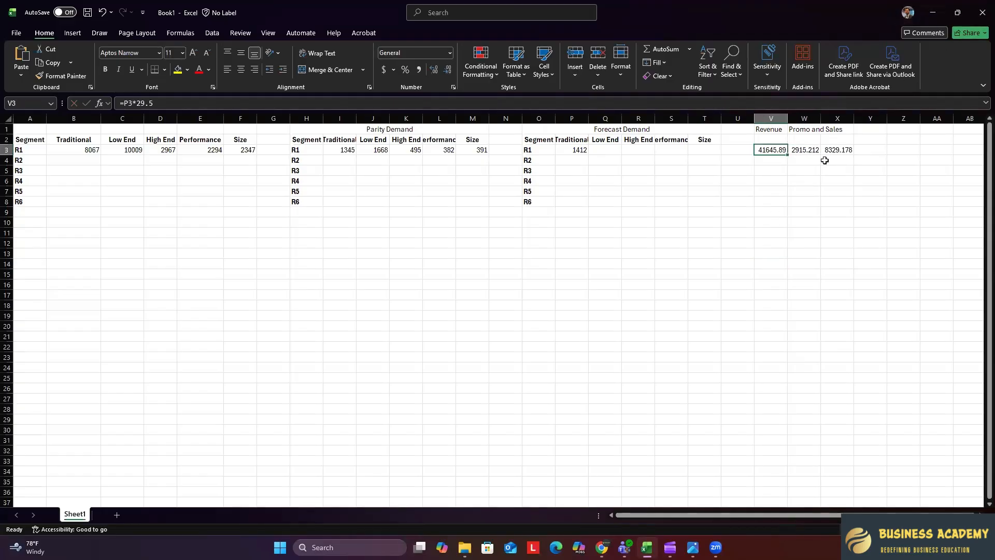
pyautogui.click(812, 150)
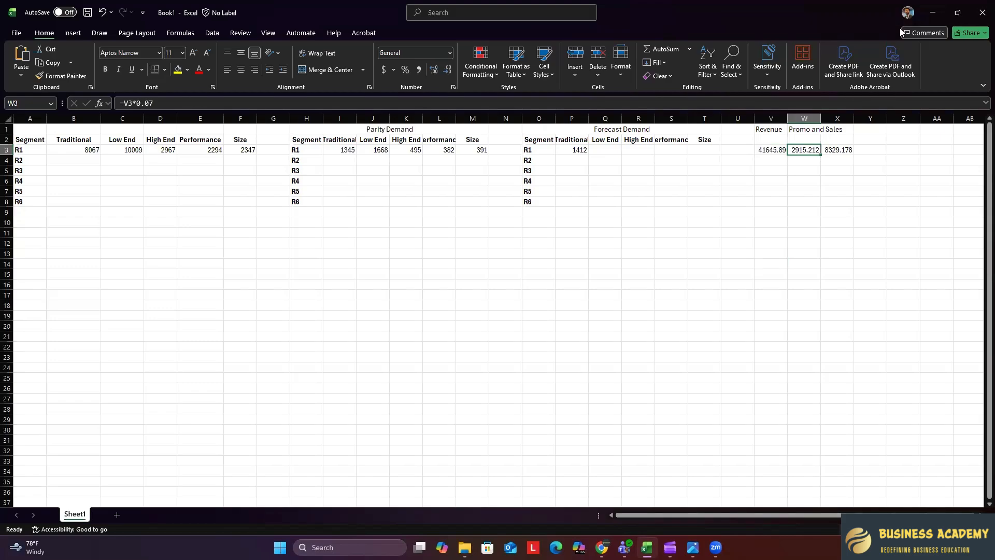
# Switch to Capstone's Marketing page and set Able's promo budget to $1,500 and sales budget to $1,550.
pyautogui.click(934, 12)
pyautogui.click(62, 11)
pyautogui.moveTo(324, 219); pyautogui.dragTo(373, 231)
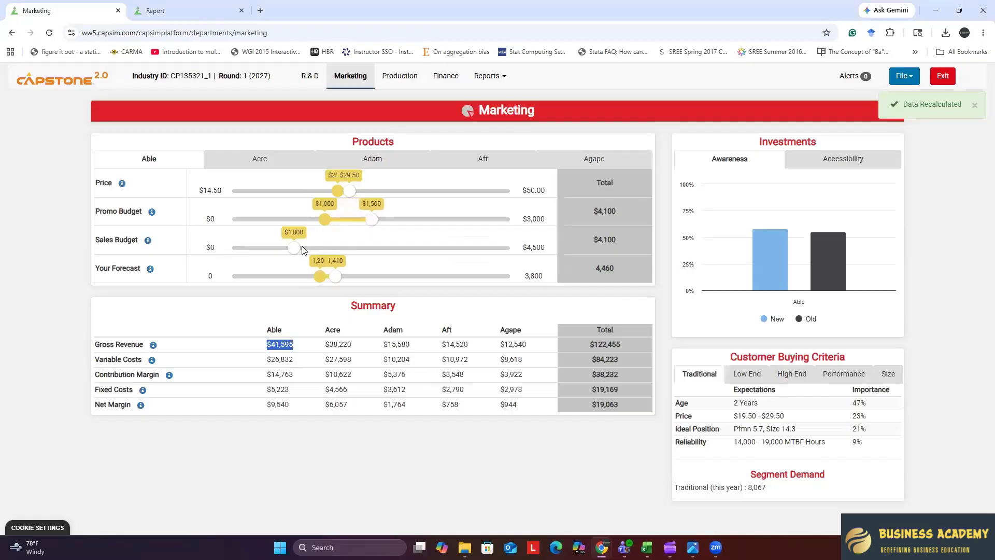
pyautogui.moveTo(294, 247); pyautogui.dragTo(329, 254)
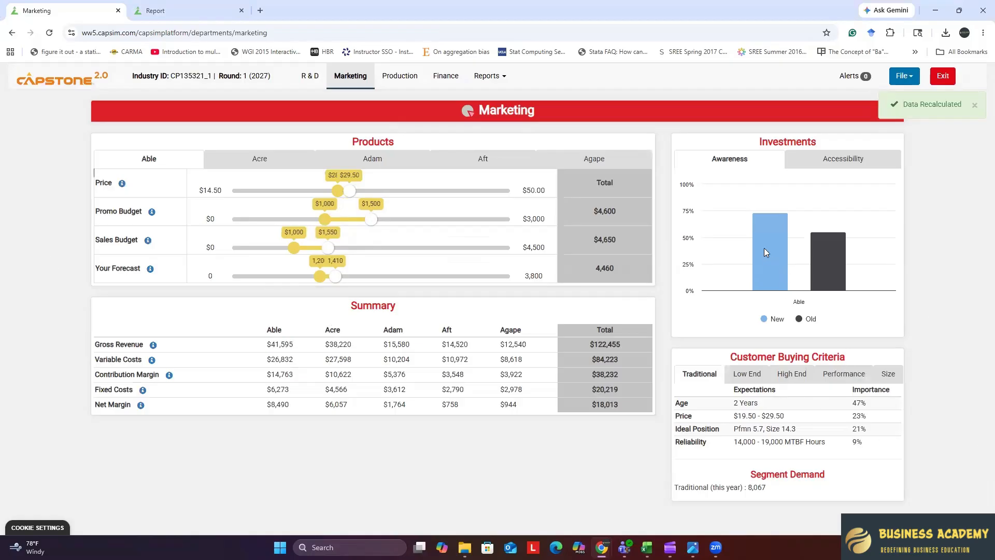
# Check Able's new awareness and accessibility in the Investments charts and raise its sales budget to $1,700.
pyautogui.moveTo(838, 251)
pyautogui.moveTo(763, 262)
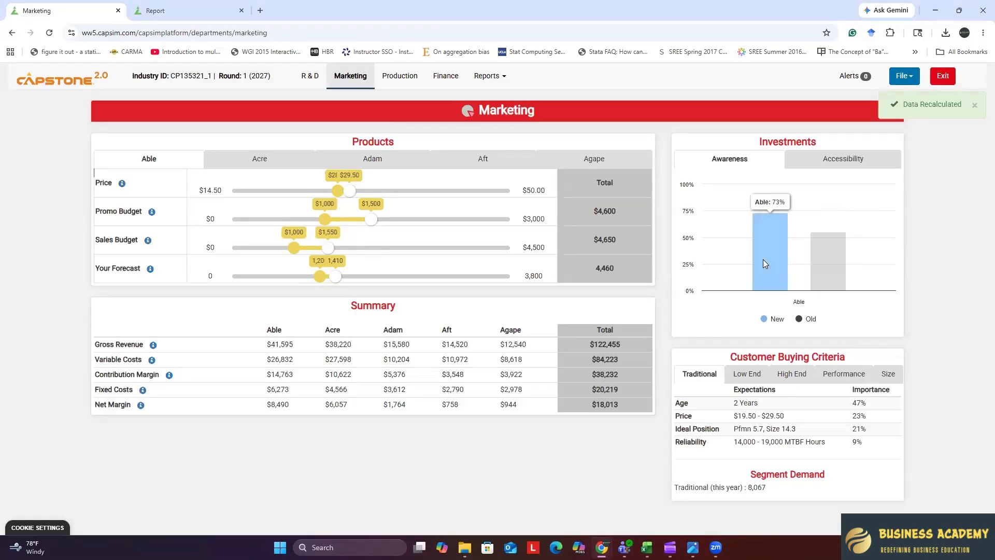
pyautogui.click(813, 160)
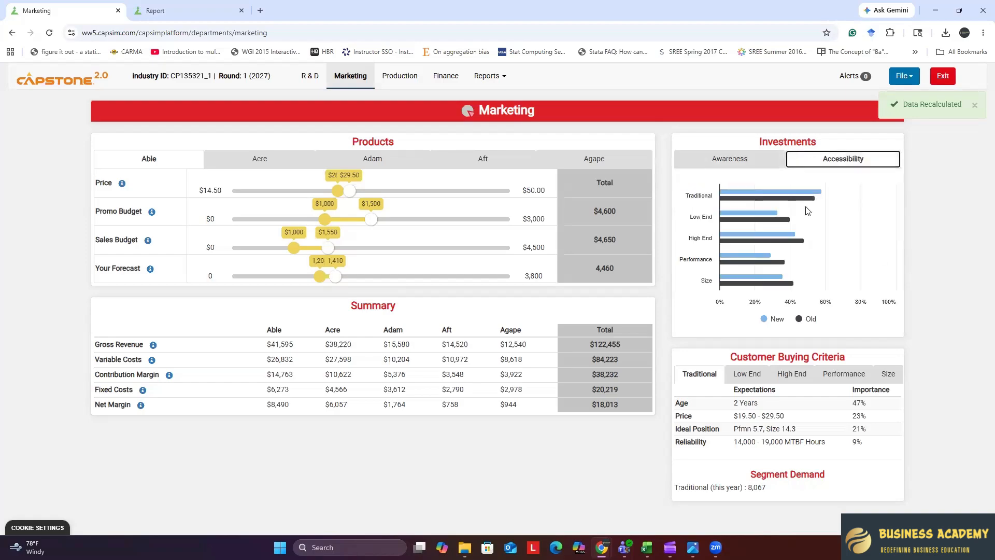
pyautogui.moveTo(801, 203)
pyautogui.moveTo(331, 252); pyautogui.dragTo(337, 253)
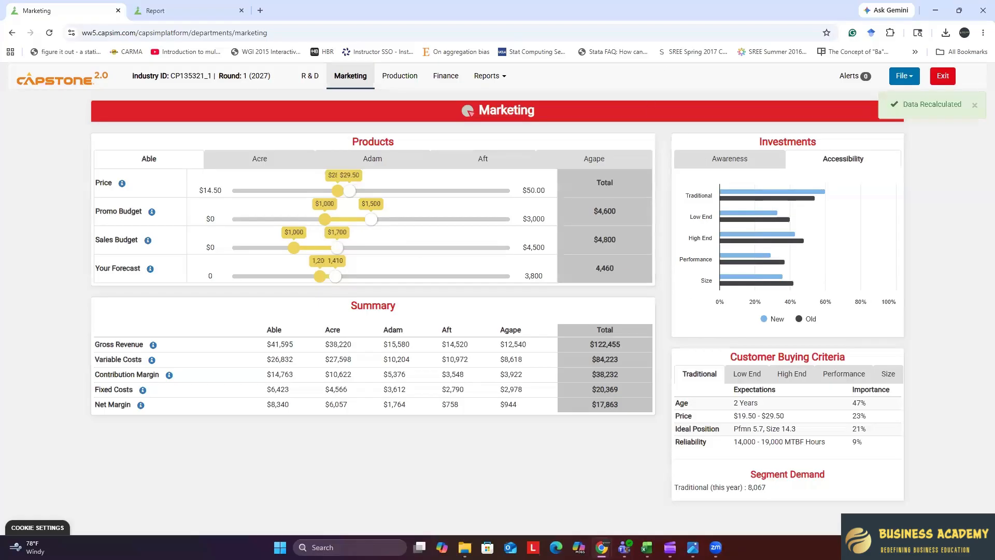
# Check the upper budget limit in cell X3 of the Book1 workbook and return to Capstone.
pyautogui.click(647, 547)
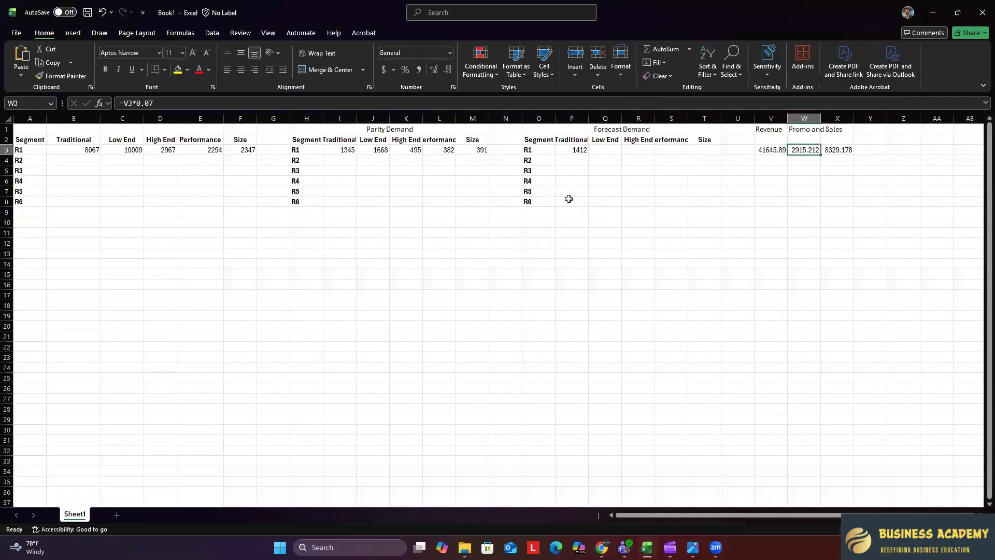
pyautogui.click(836, 151)
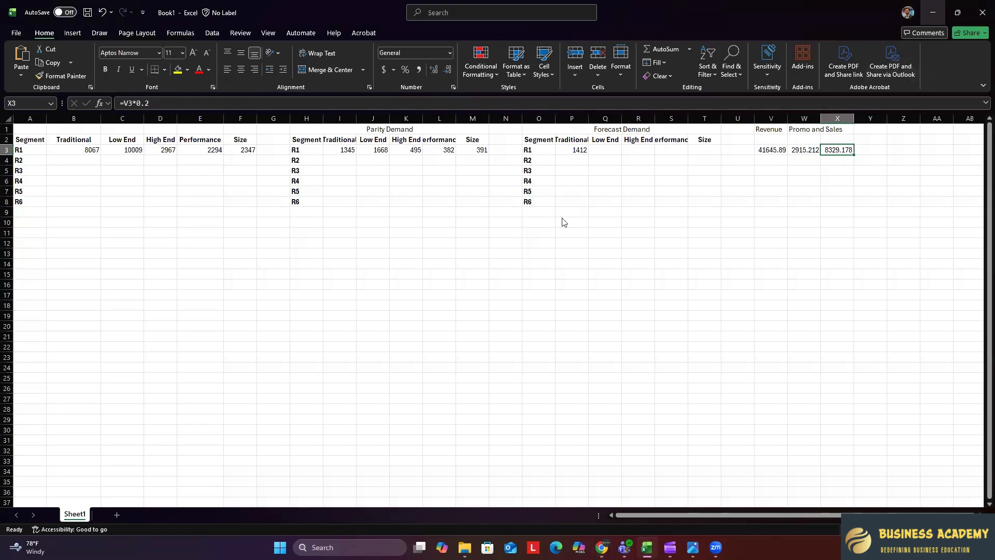
pyautogui.hotkey('alt', 'Tab')
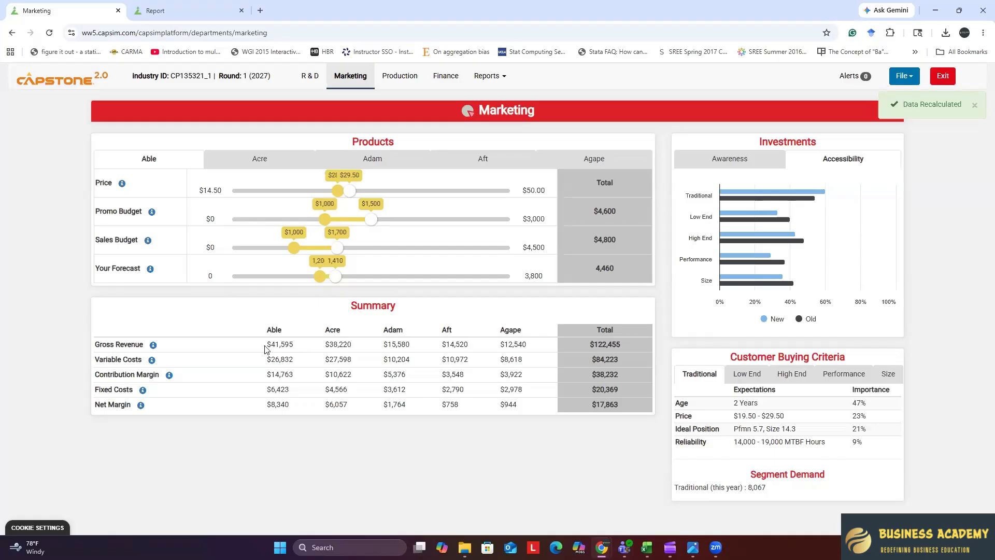
# Check Able's gross revenue and compare the new and old values in the Awareness and Accessibility charts.
pyautogui.tripleClick(290, 346)
pyautogui.click(739, 172)
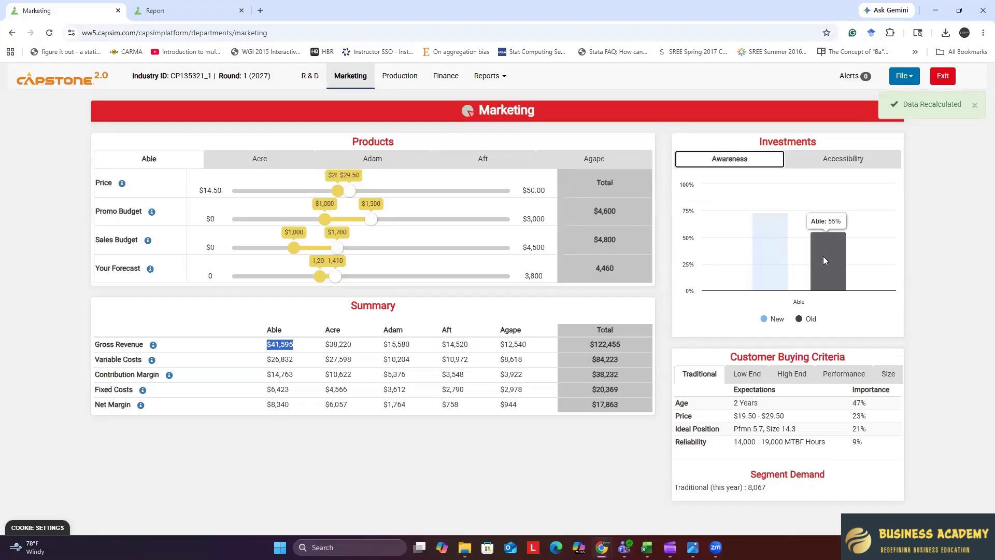
pyautogui.moveTo(778, 256)
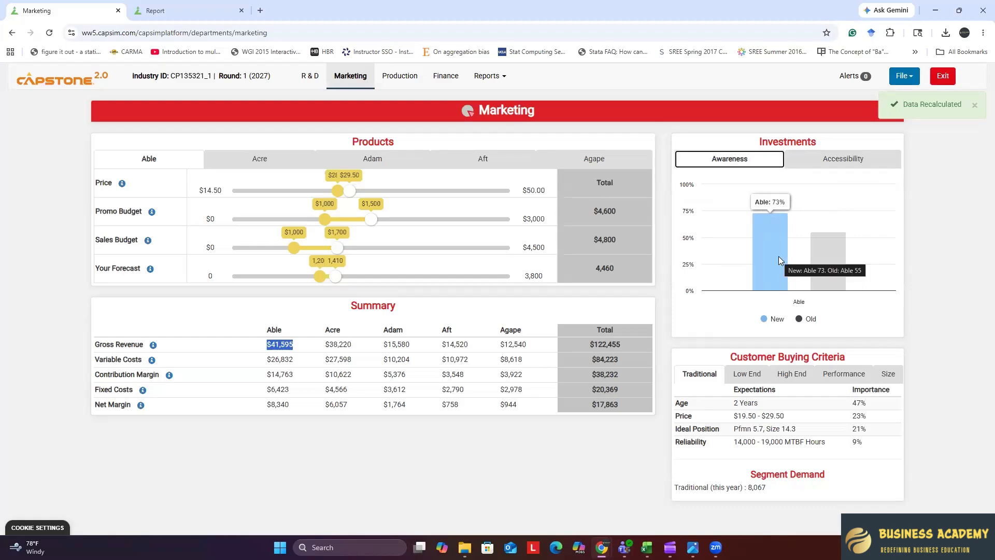
pyautogui.click(822, 161)
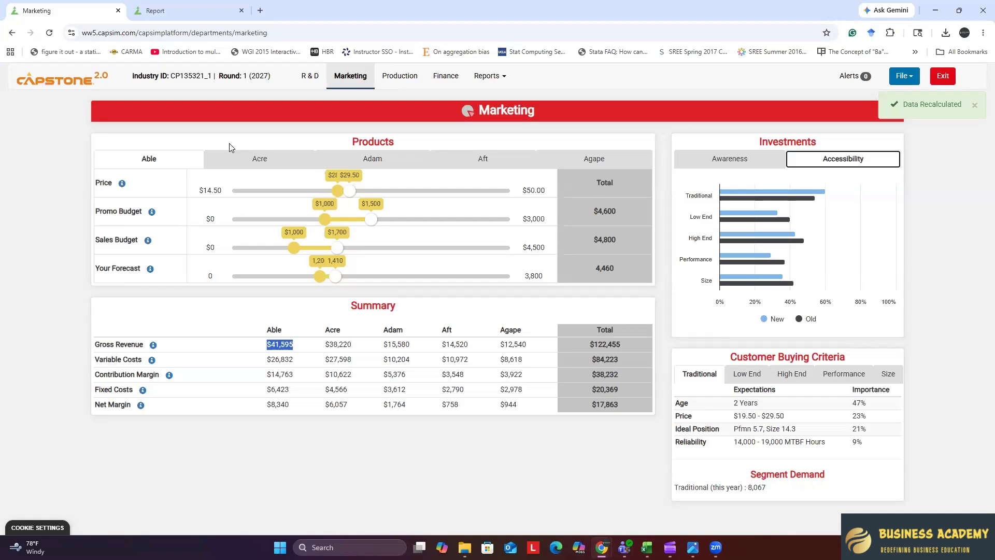
# Open Acre's marketing decisions and check the Low End segment's expected price range in the Customer Buying Criteria.
pyautogui.click(256, 162)
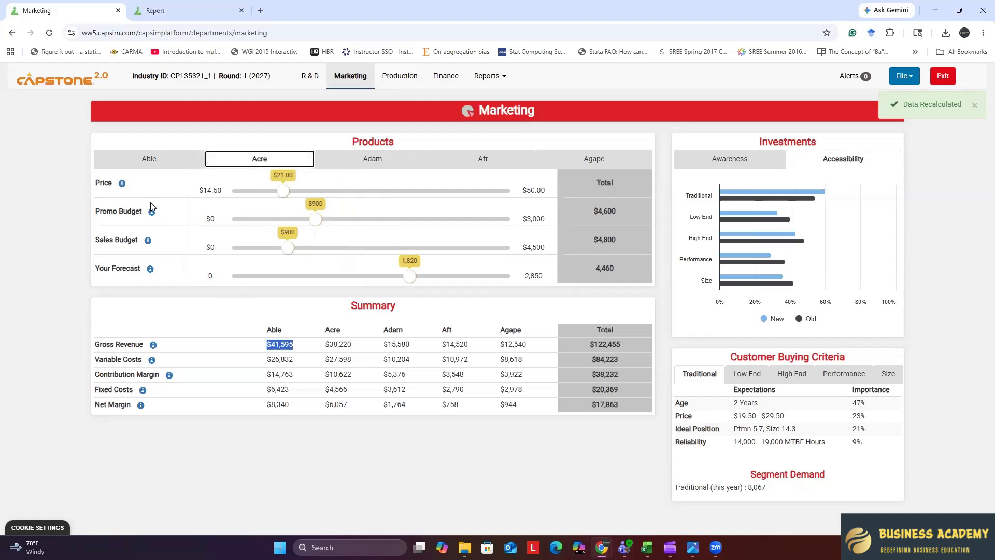
pyautogui.click(754, 378)
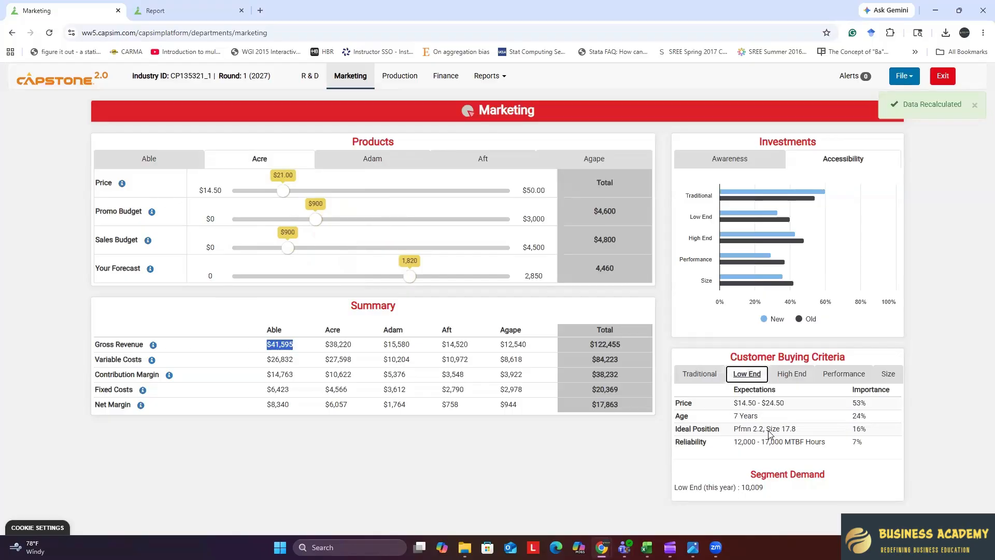
pyautogui.moveTo(735, 404); pyautogui.dragTo(783, 403)
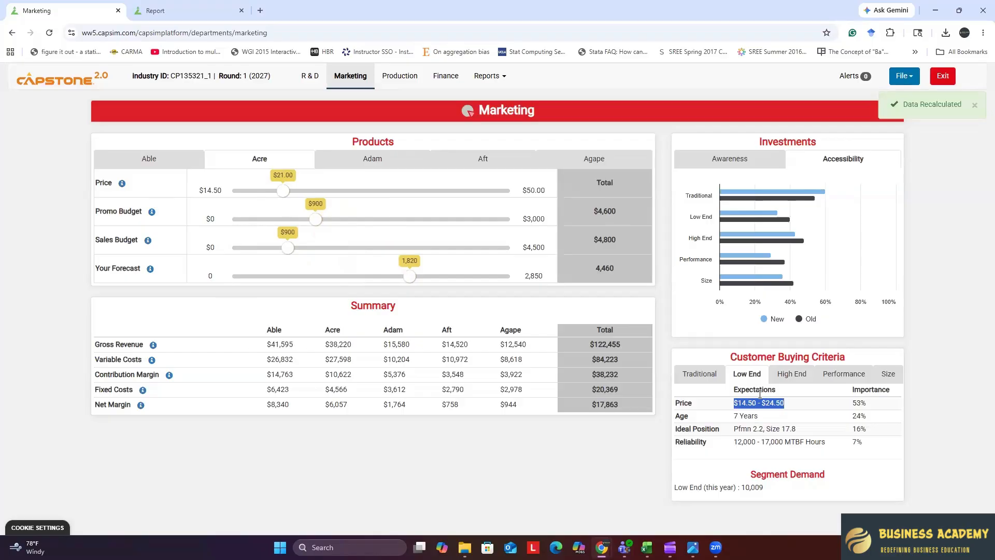
# Check Acre's price and units sold in the Low End Top Products of the Round 0 report, and return to Marketing.
pyautogui.click(160, 11)
pyautogui.scroll(-8, 338, 326)
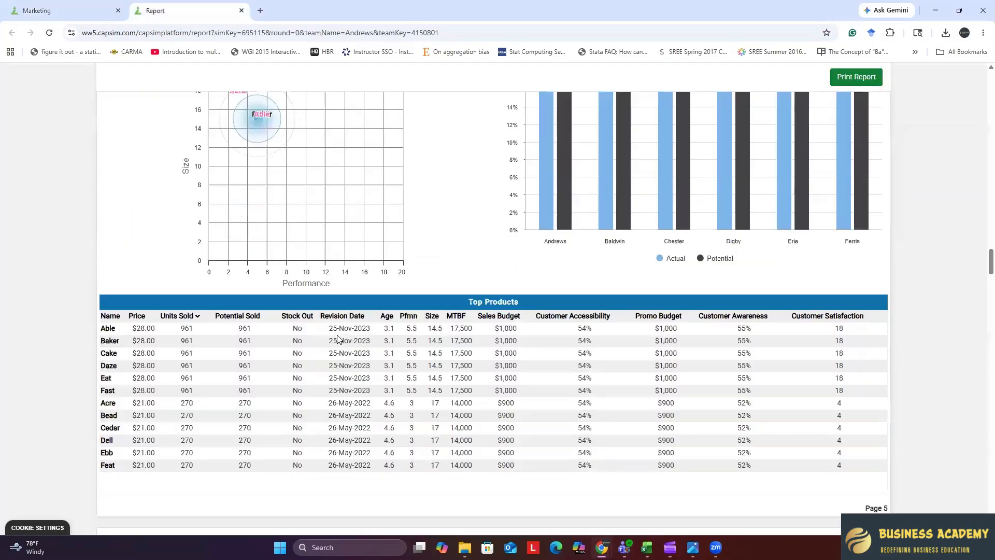
pyautogui.scroll(-14, 338, 333)
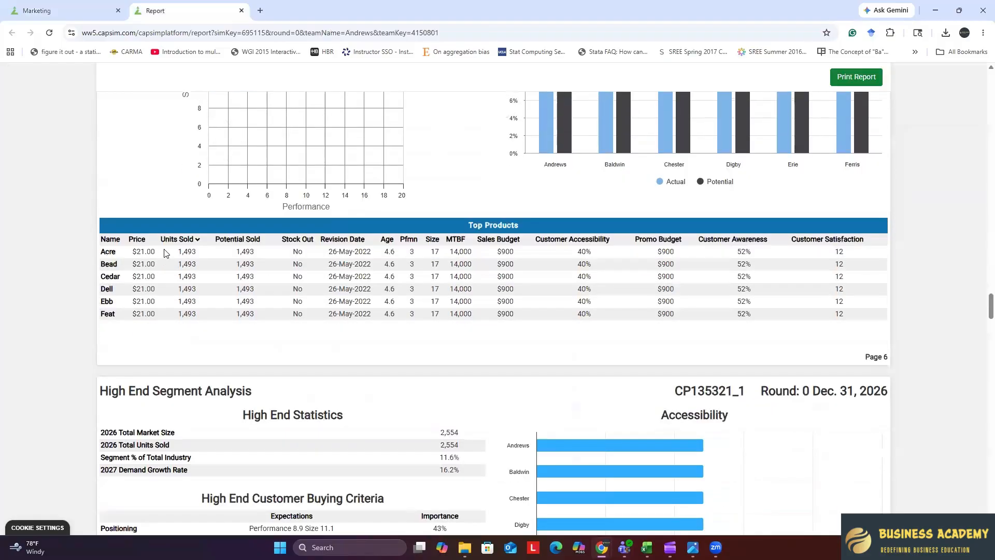
pyautogui.click(61, 16)
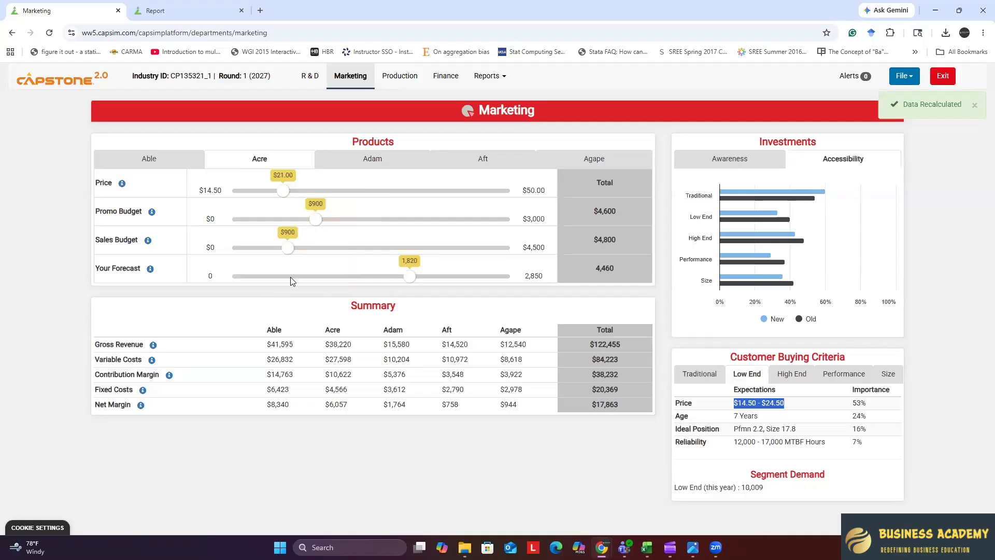
# Check Acre's contribution margin in the Margins table of the Production department.
pyautogui.click(402, 83)
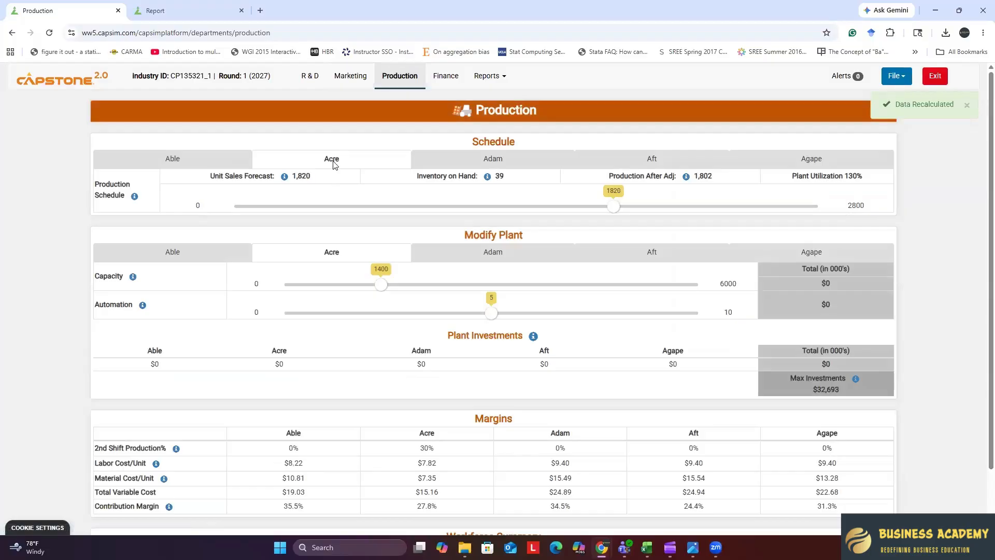
pyautogui.scroll(-1, 359, 324)
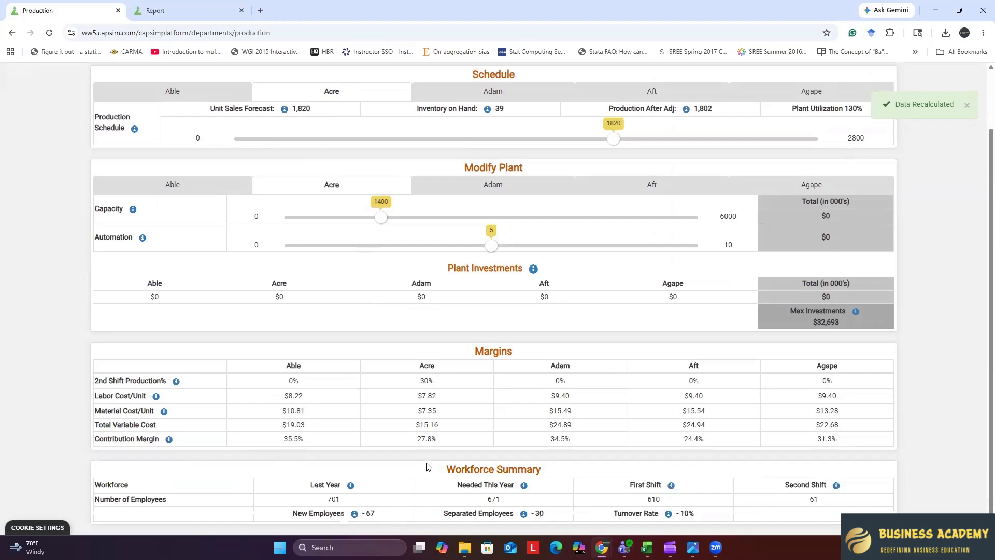
pyautogui.doubleClick(437, 439)
pyautogui.scroll(1, 363, 321)
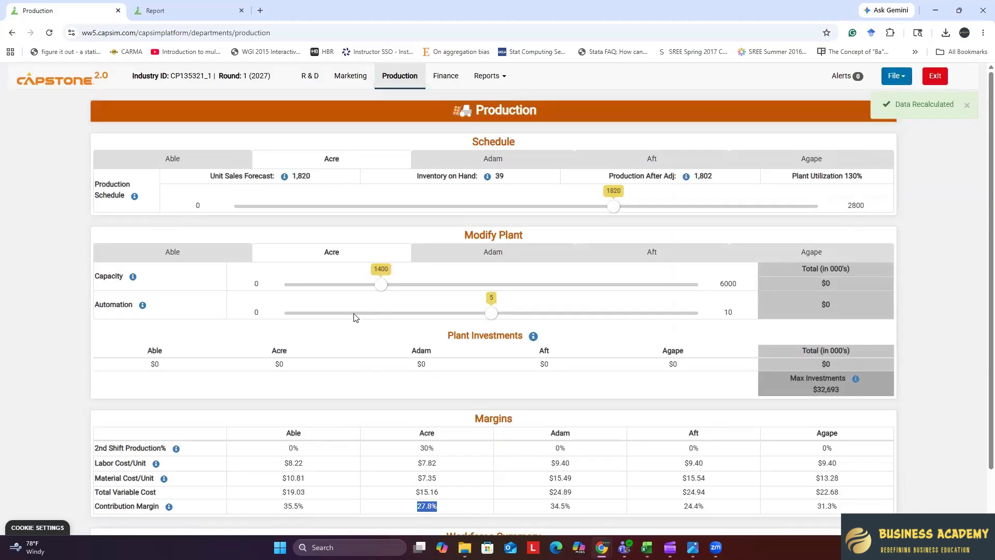
# Return to the Marketing department and set Acre's price to $24.00.
pyautogui.click(343, 78)
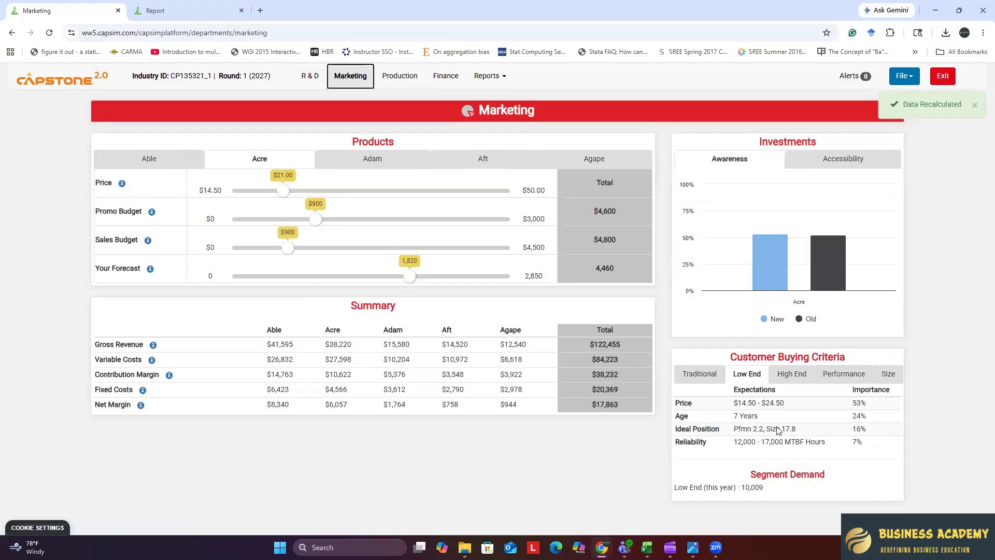
pyautogui.click(291, 195)
pyautogui.moveTo(293, 198); pyautogui.dragTo(304, 199)
pyautogui.moveTo(304, 197); pyautogui.dragTo(308, 198)
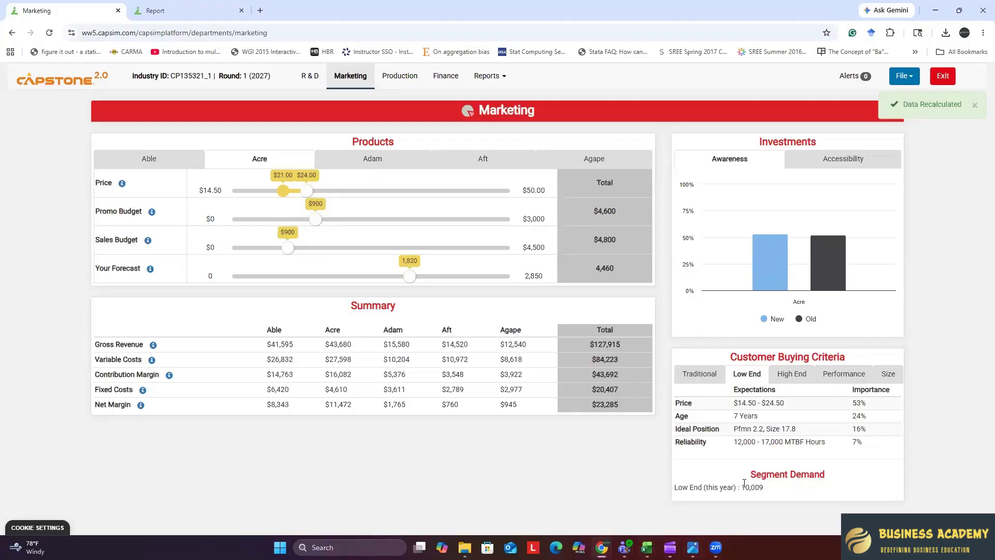
# Check the Low End segment demand in Marketing against its R1 demand and parity demand in the Excel sheet.
pyautogui.moveTo(743, 488); pyautogui.dragTo(764, 491)
pyautogui.click(647, 547)
pyautogui.click(75, 160)
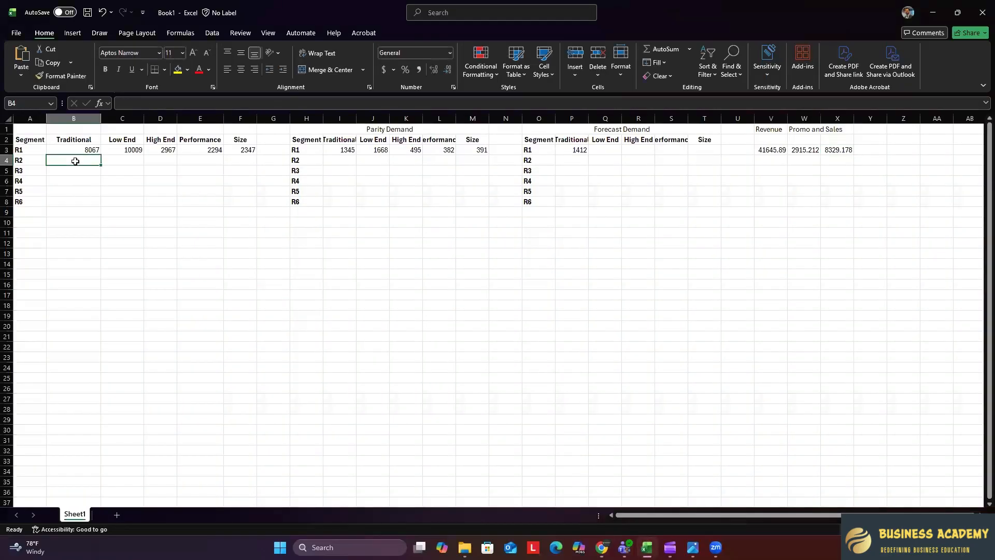
pyautogui.click(127, 151)
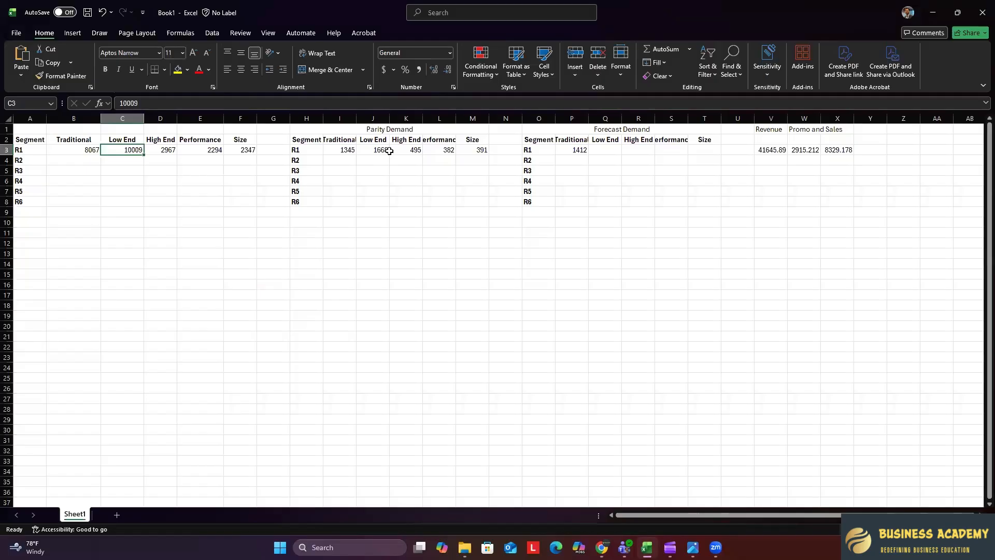
pyautogui.click(379, 151)
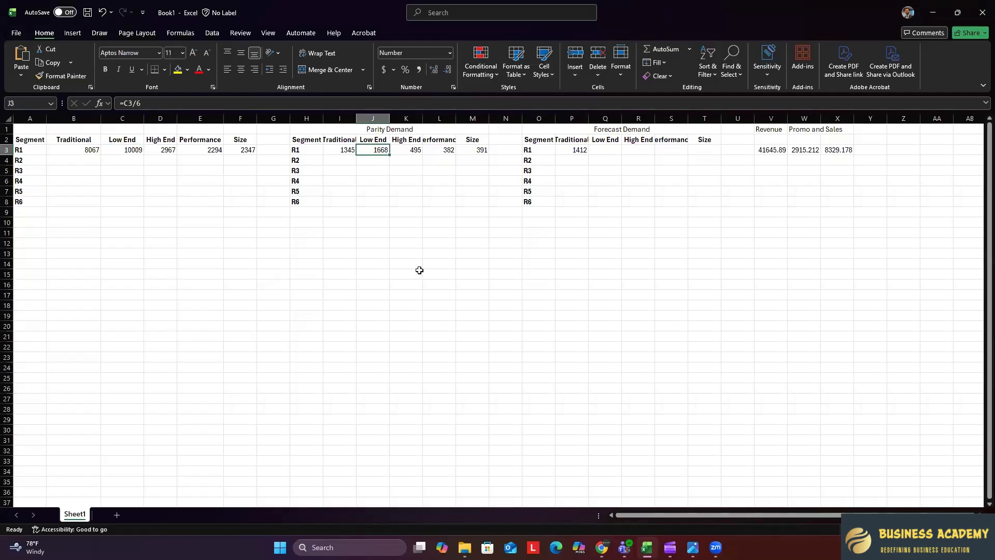
# Calculate the Low End R1 forecast demand in cell Q3 as parity demand times 1.05, using =J3*1.05.
pyautogui.click(606, 151)
pyautogui.write('=')
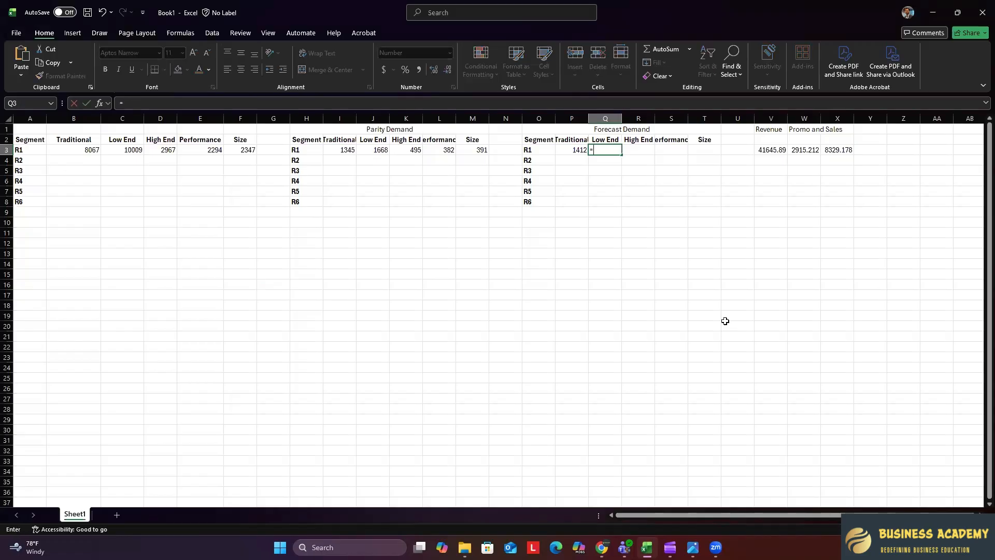
pyautogui.click(383, 150)
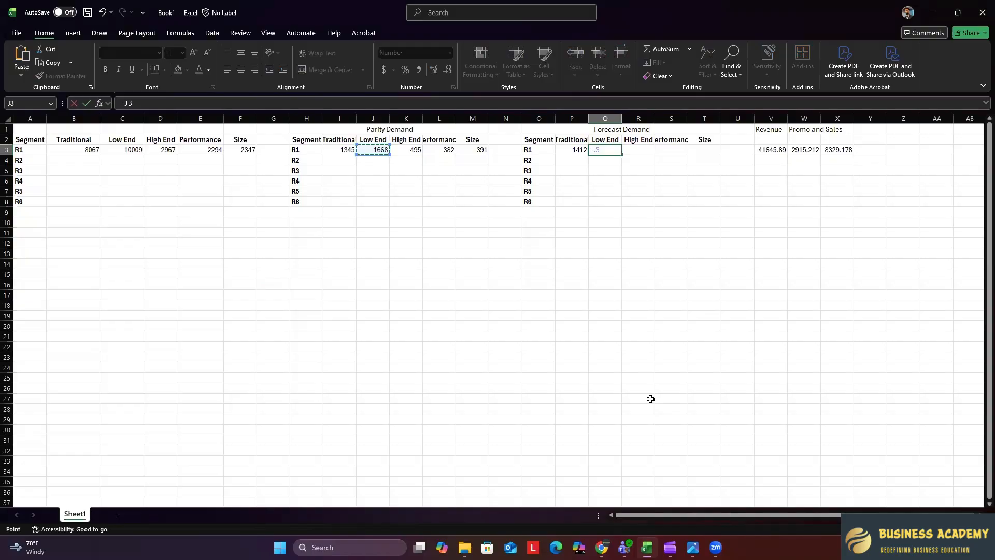
pyautogui.write('*1.05')
pyautogui.press('Return')
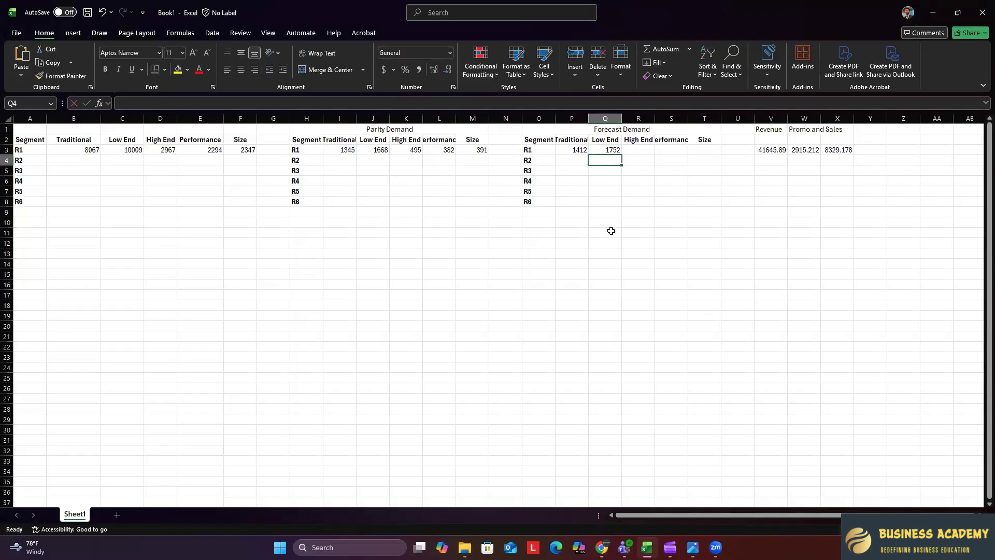
# Check the Low End parity demand formula, and set Acre's forecast to 1,670 in Capstone Marketing.
pyautogui.click(373, 150)
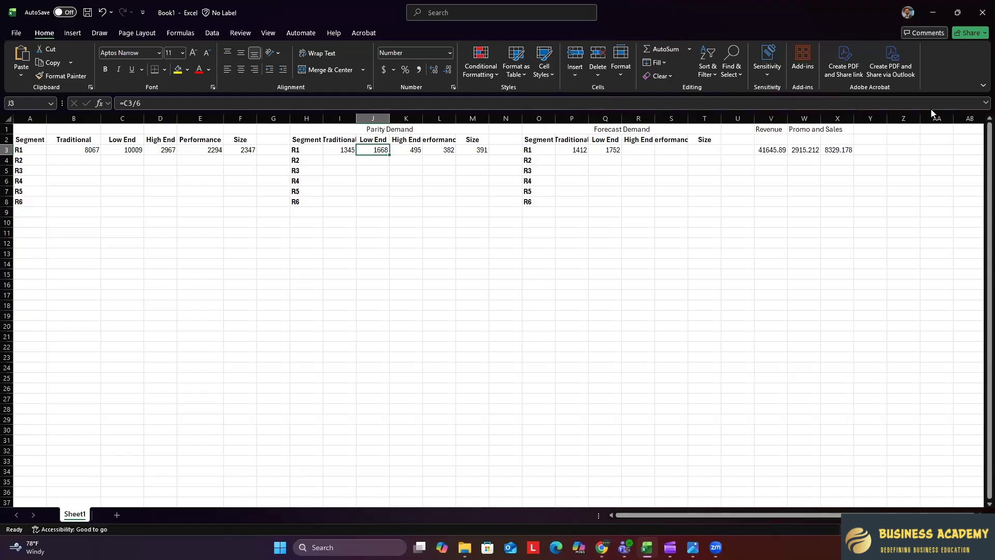
pyautogui.click(932, 23)
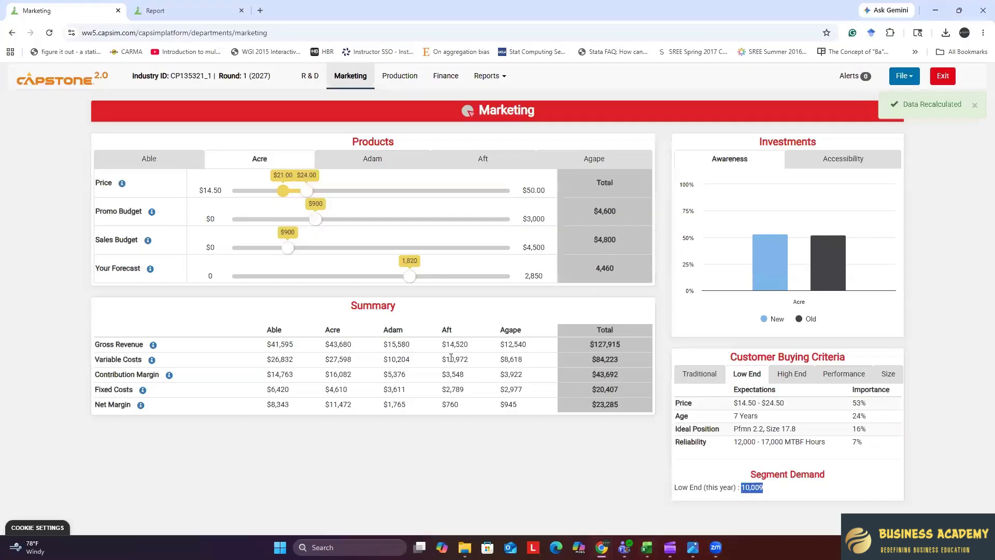
pyautogui.moveTo(409, 281); pyautogui.dragTo(396, 282)
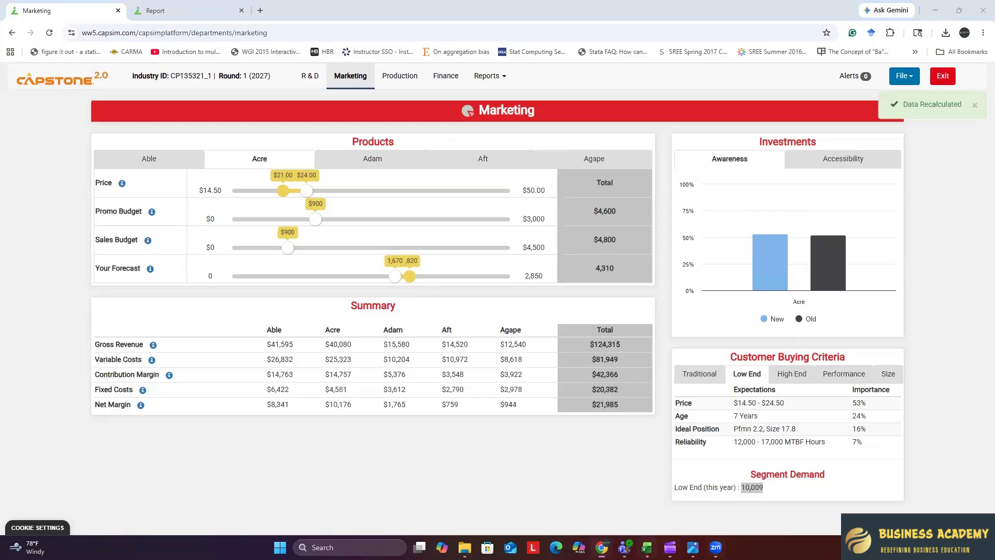
# Check Acre's gross revenue in the Marketing Summary and enter 40800 in the Revenue column, cell V4, of the Excel sheet.
pyautogui.click(647, 547)
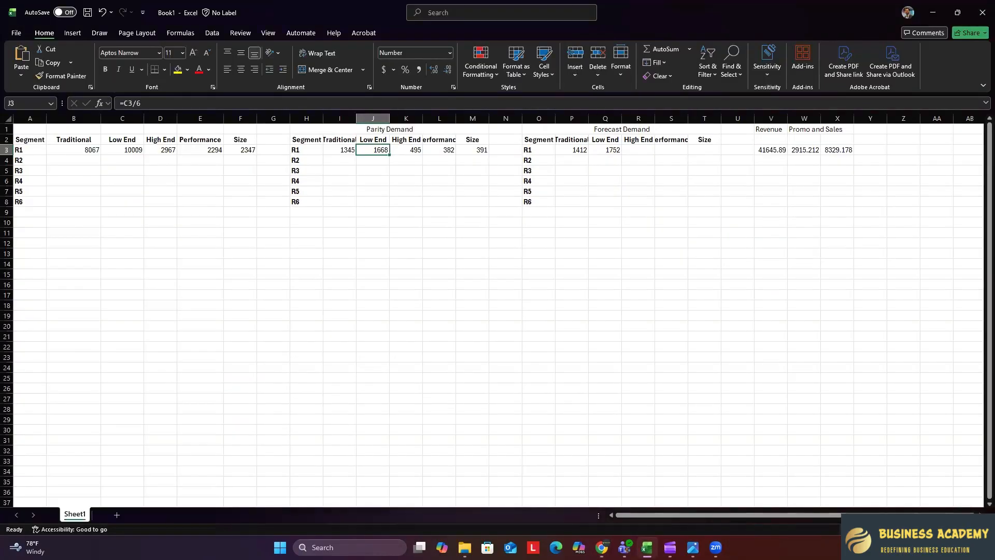
pyautogui.hotkey('alt', 'Tab')
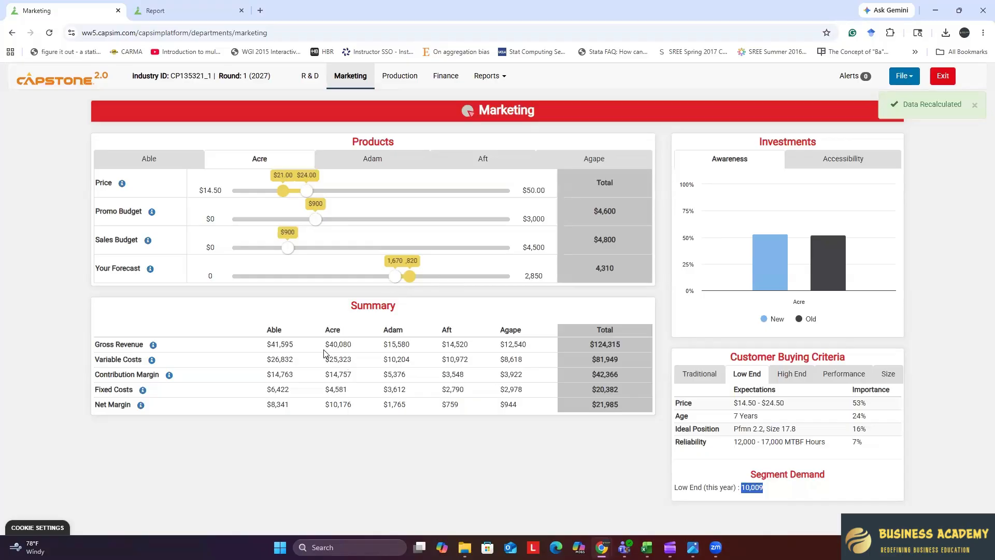
pyautogui.moveTo(324, 345); pyautogui.dragTo(353, 348)
pyautogui.click(646, 547)
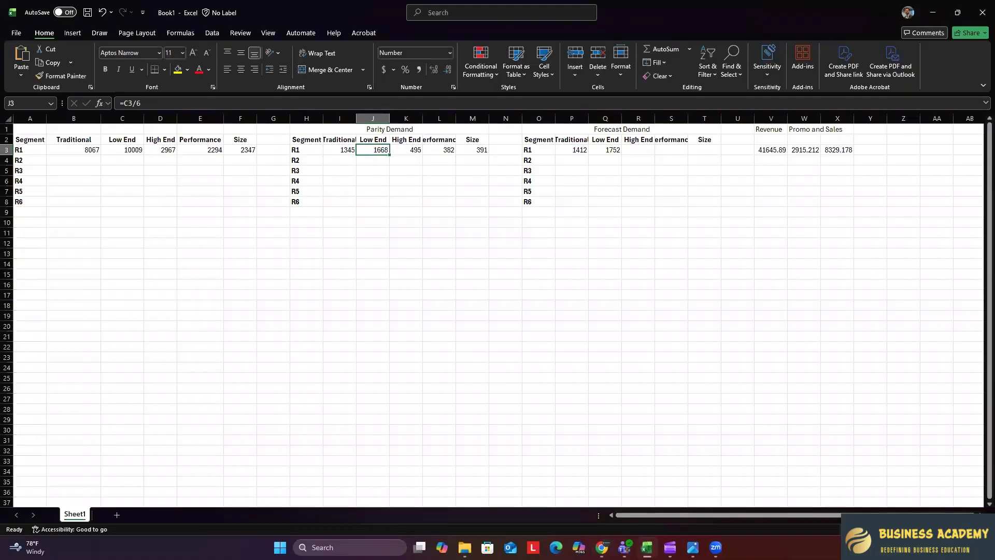
pyautogui.click(647, 547)
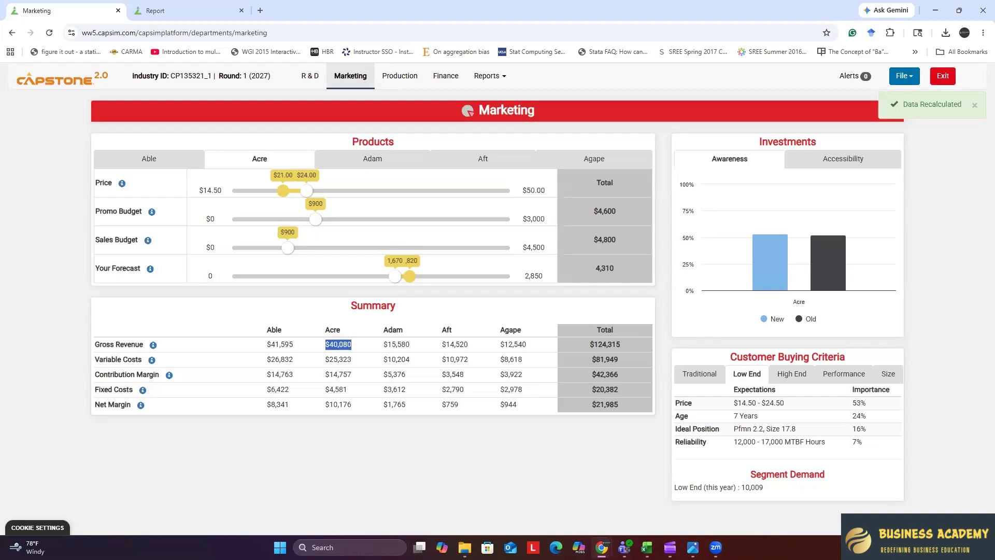
pyautogui.click(647, 547)
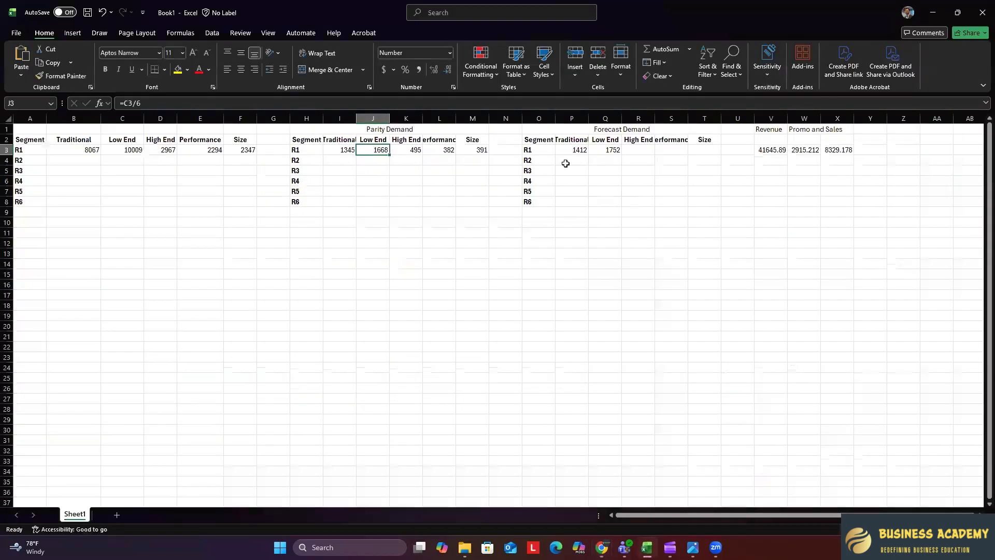
pyautogui.click(772, 160)
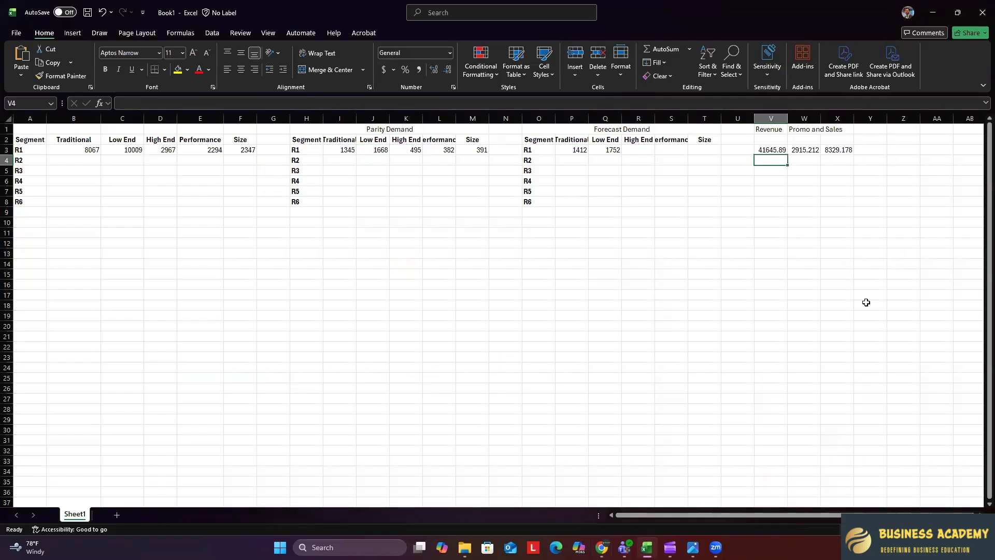
pyautogui.write('40')
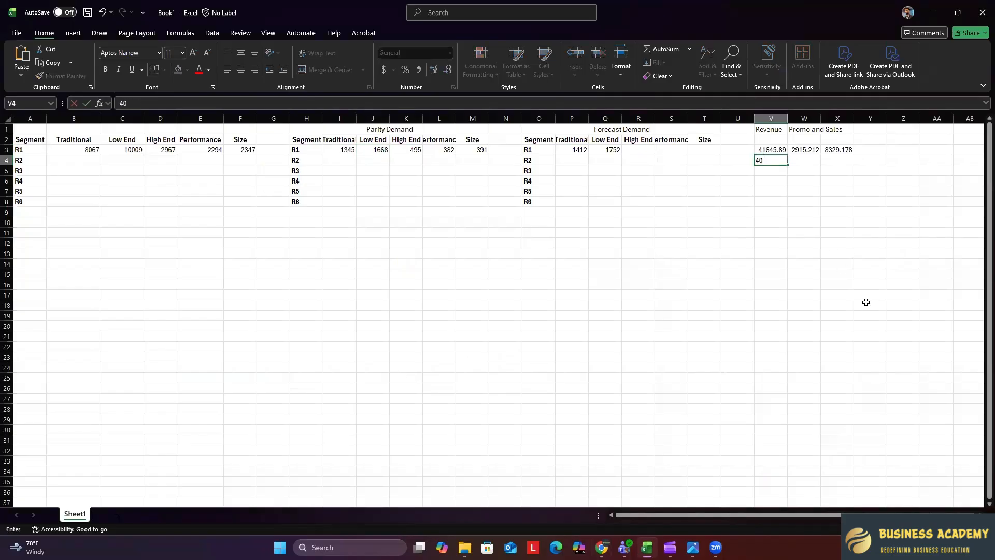
pyautogui.write('800')
pyautogui.press('Tab')
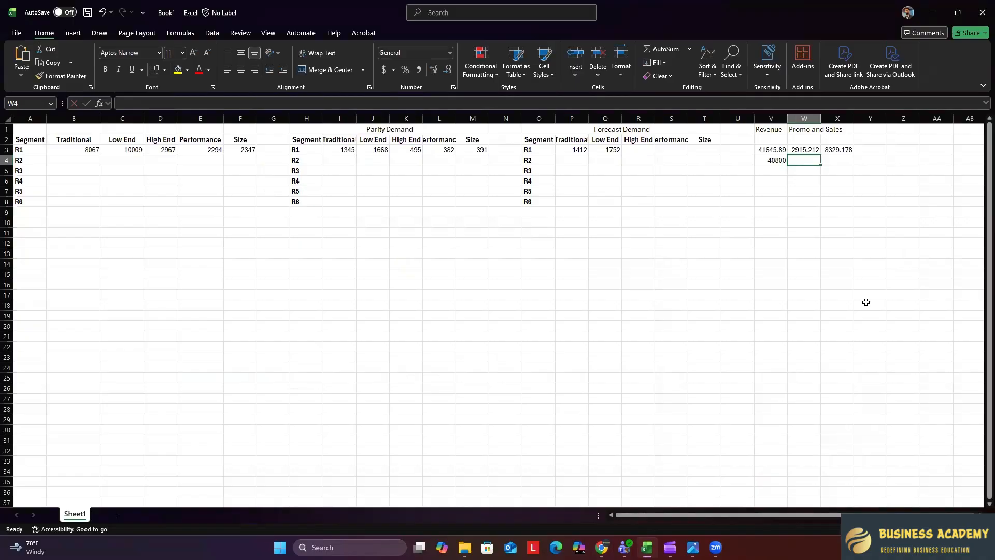
# Calculate 7% of the 40800 revenue in cell W4 with =V4*0.07.
pyautogui.write('=')
pyautogui.press('Left')
pyautogui.write('*')
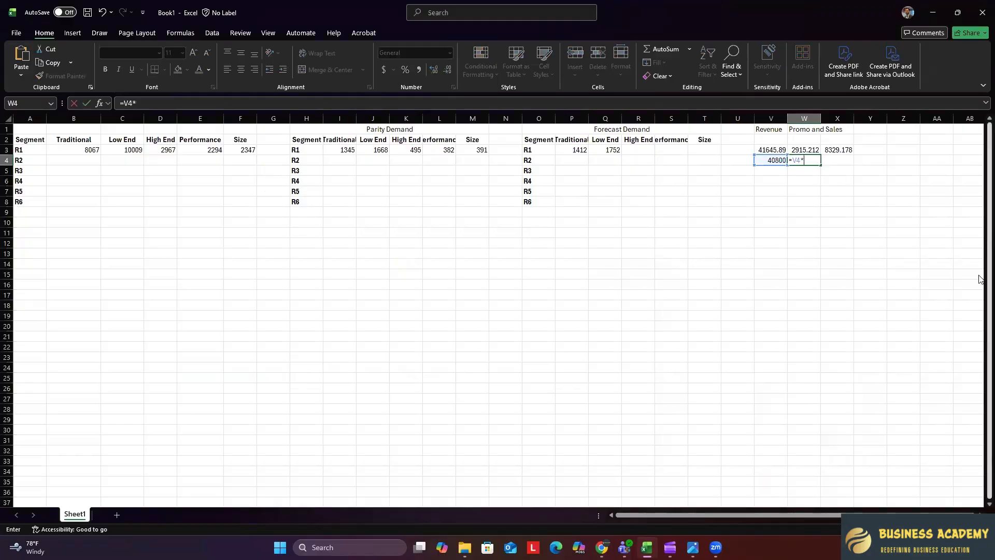
pyautogui.write('0.07')
pyautogui.press('Return')
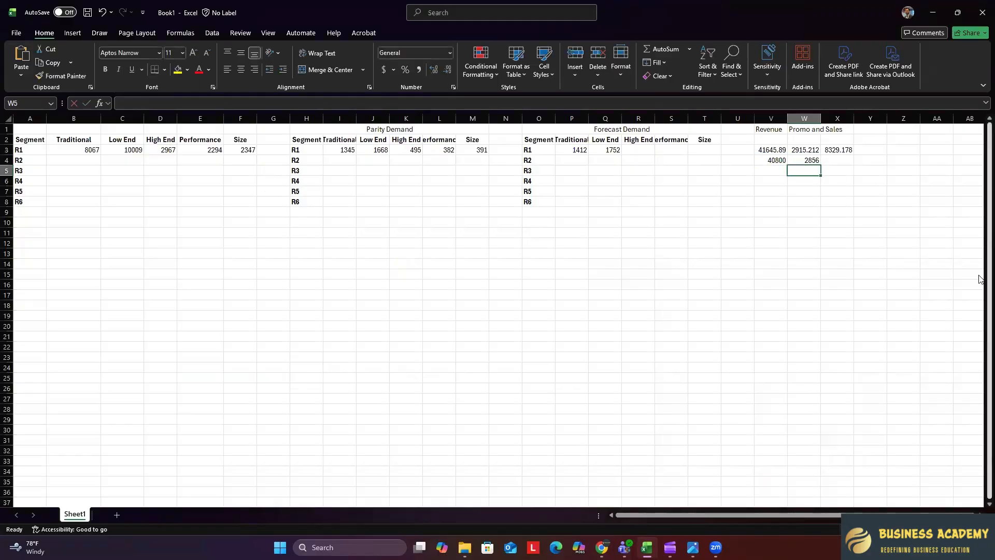
# Calculate 20% of the same revenue in cell X4 with =V4*.2.
pyautogui.click(839, 160)
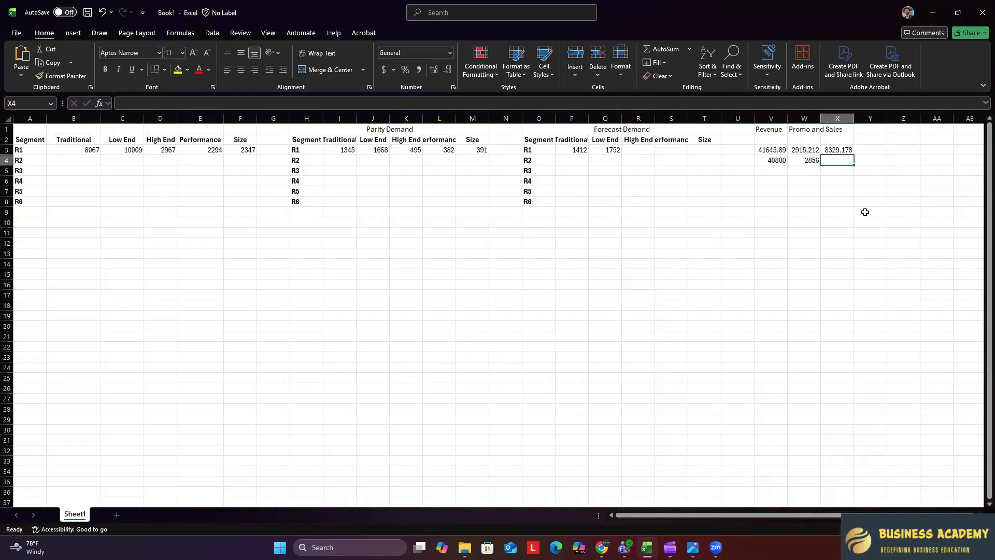
pyautogui.write('=')
pyautogui.press('Left')
pyautogui.press('Left')
pyautogui.write('*')
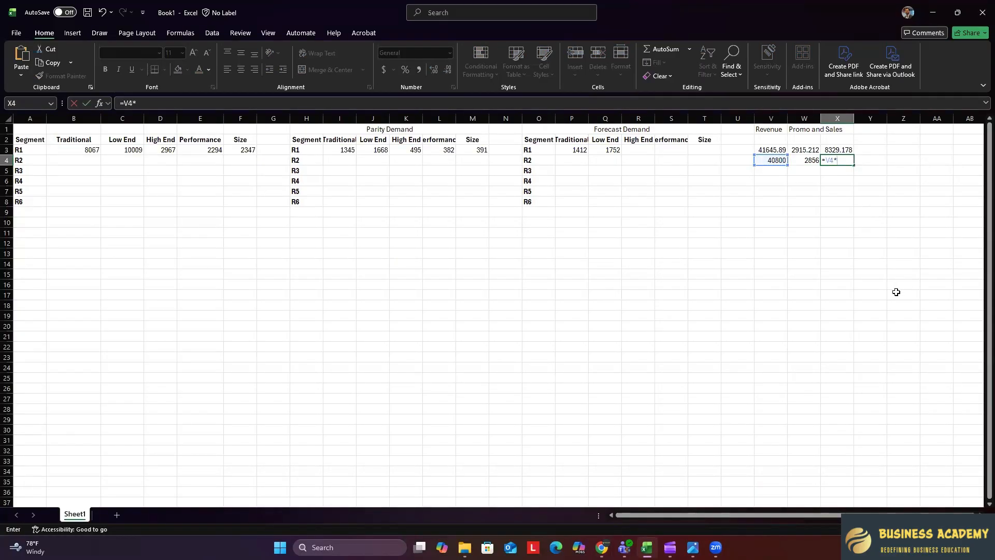
pyautogui.write('.0')
pyautogui.press('BackSpace')
pyautogui.write('2')
pyautogui.press('Return')
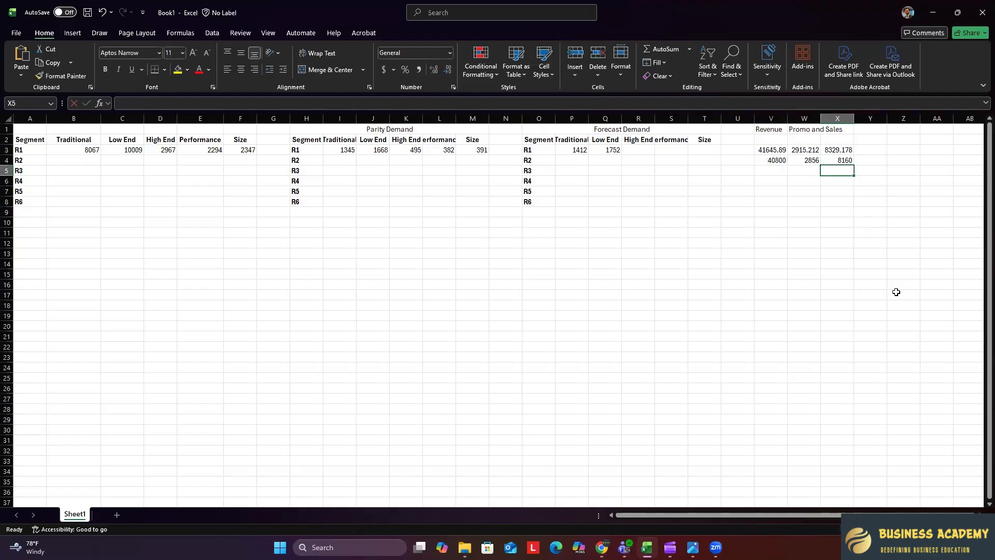
# Review the calculated 7% budget, set Acre's promo budget to $1,500 in Capstone Marketing, and check its old and new awareness.
pyautogui.press('Up')
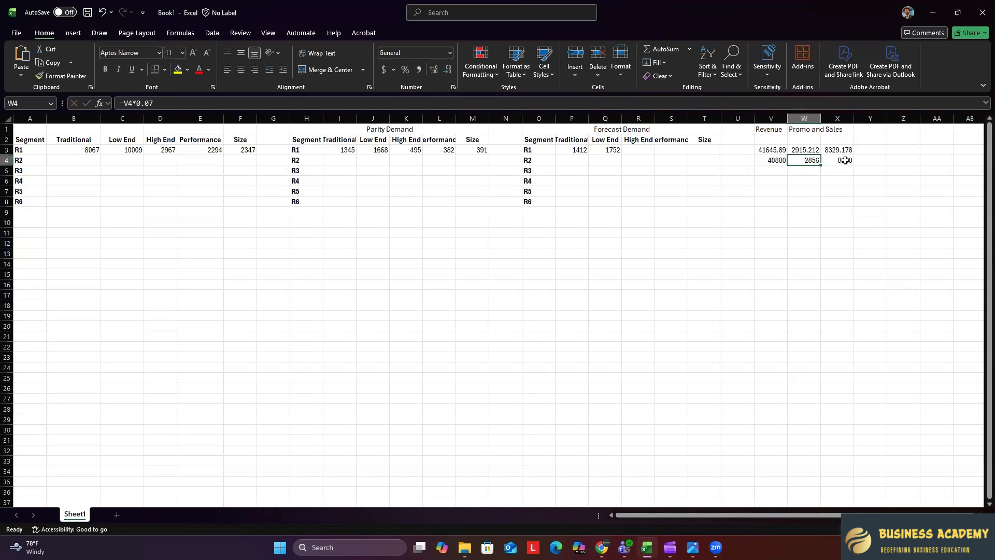
pyautogui.click(810, 161)
pyautogui.click(931, 14)
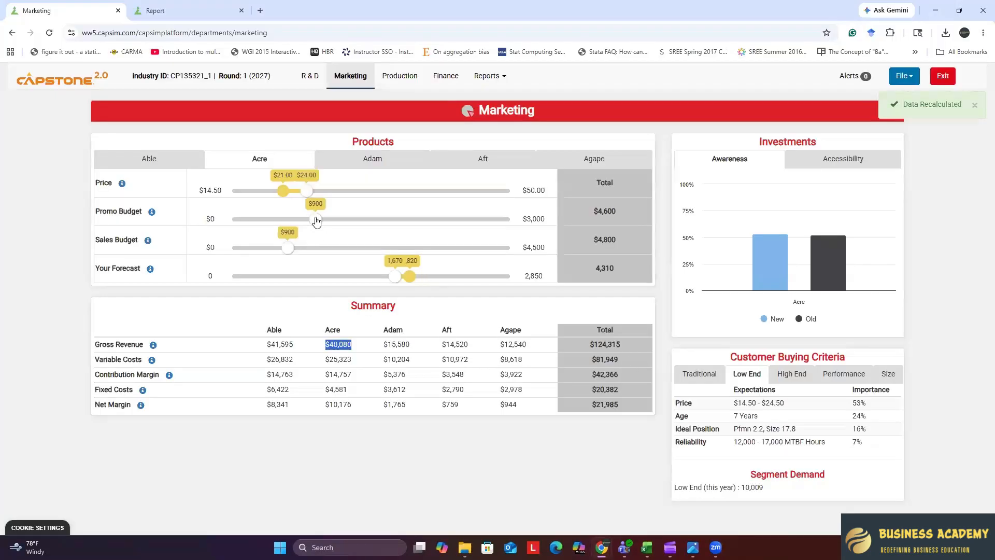
pyautogui.moveTo(316, 220); pyautogui.dragTo(374, 217)
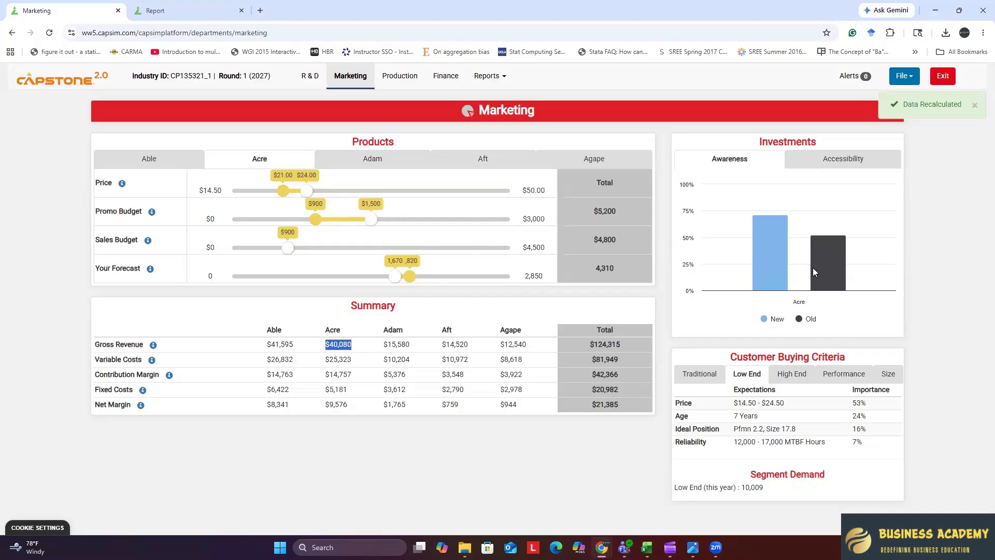
pyautogui.moveTo(829, 258)
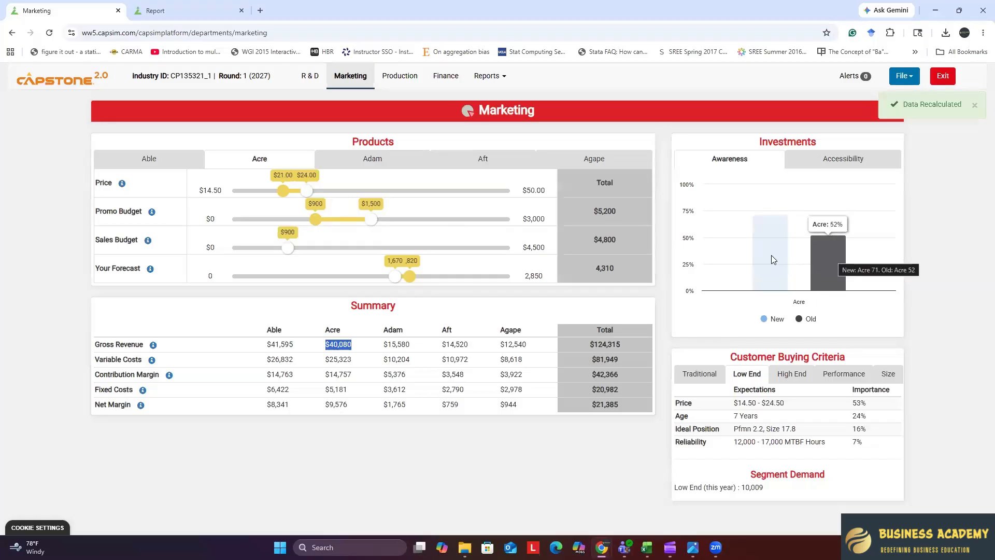
pyautogui.moveTo(772, 257)
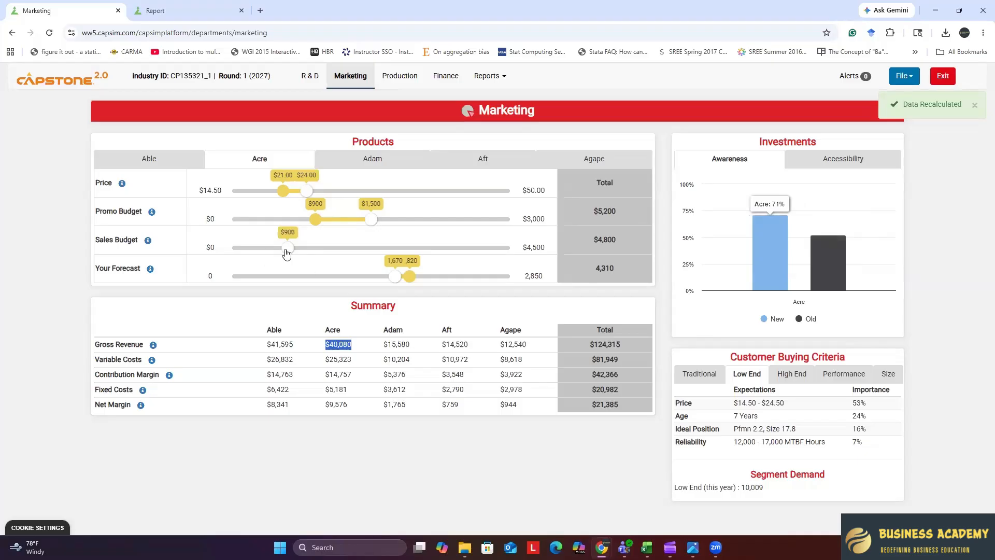
# Set Acre's sales budget to $1,700 and check the Low End accessibility chart under Investments.
pyautogui.moveTo(286, 253); pyautogui.dragTo(337, 249)
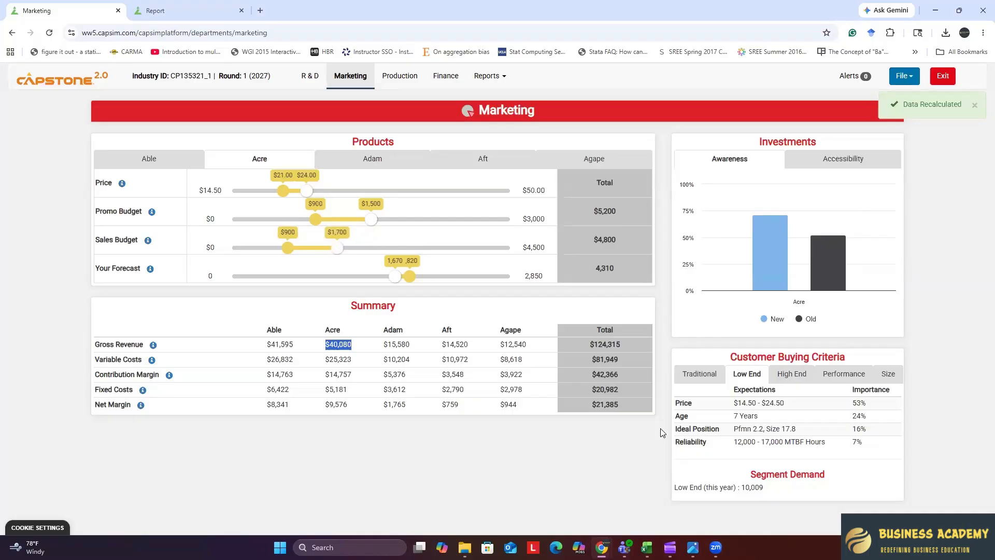
pyautogui.click(841, 160)
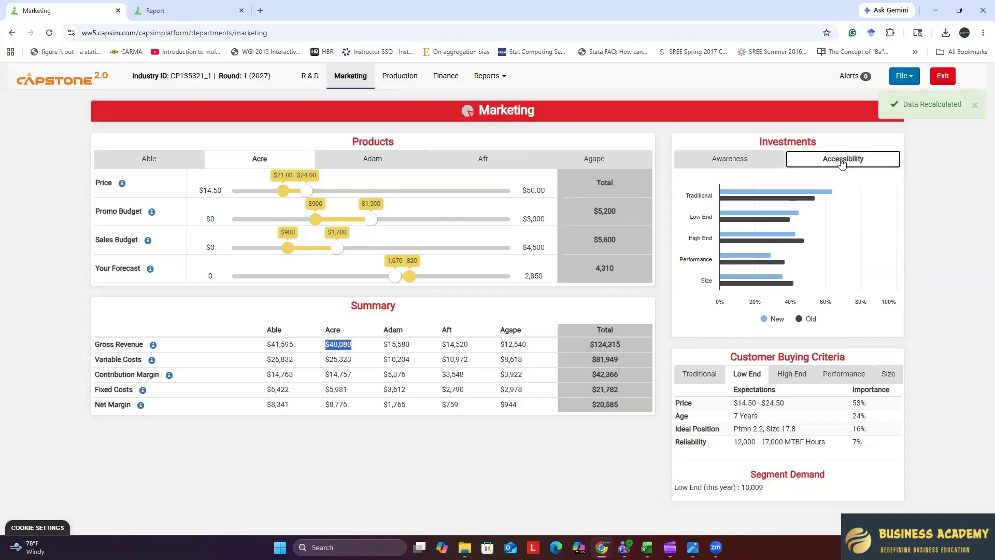
pyautogui.moveTo(771, 219)
pyautogui.click(322, 465)
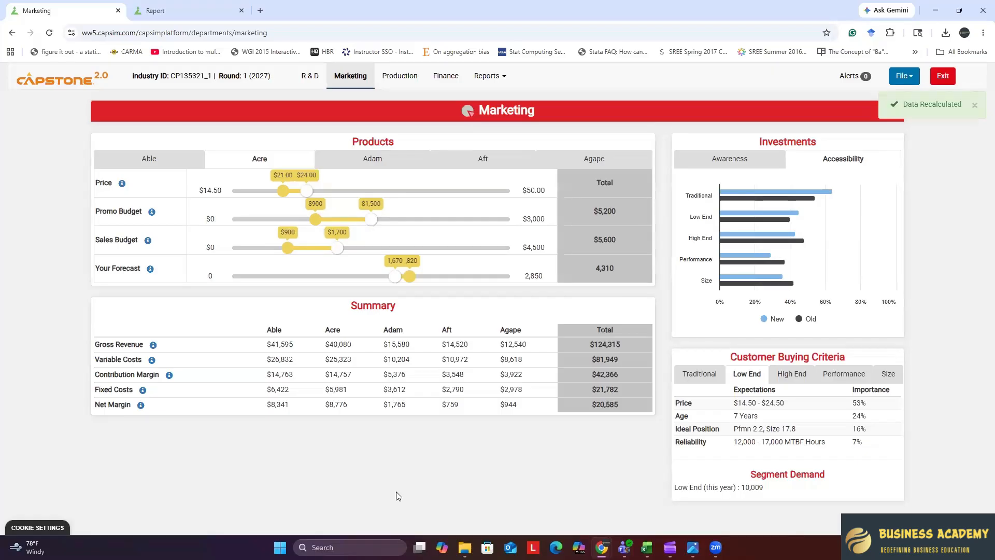
# Check Acre's contribution margin in the Production department's Margins table, and view Able's production schedule and plant settings.
pyautogui.click(398, 76)
pyautogui.scroll(-1, 433, 365)
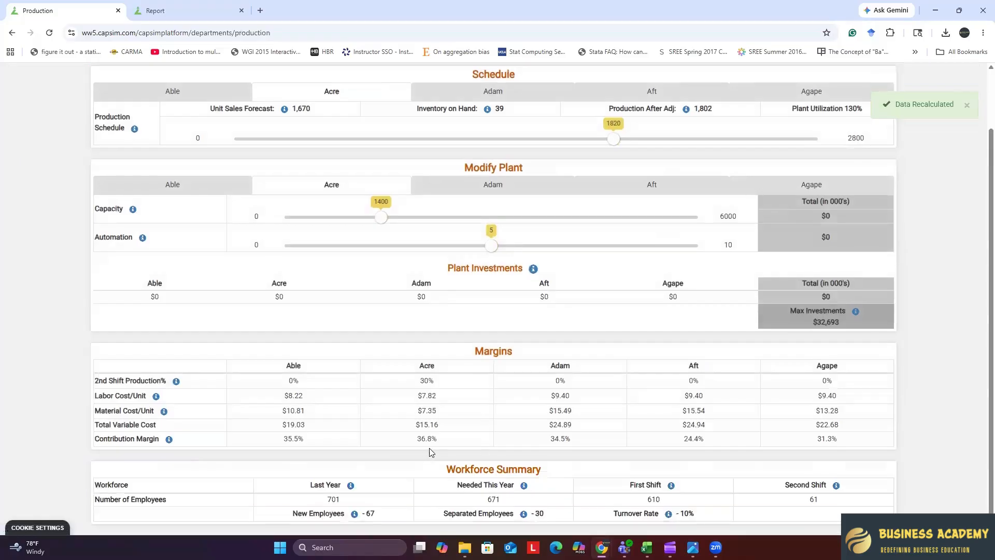
pyautogui.moveTo(438, 440); pyautogui.dragTo(416, 440)
pyautogui.click(407, 457)
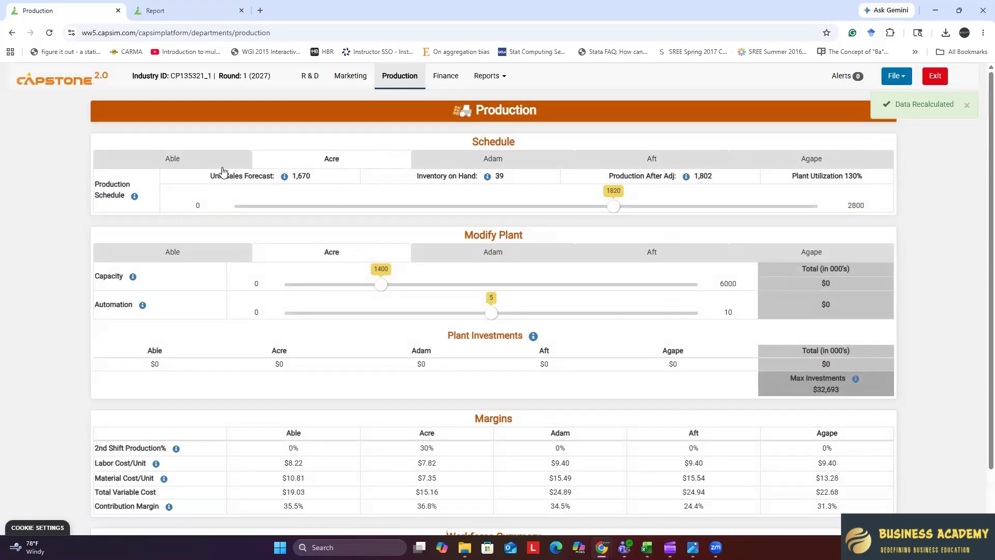
pyautogui.click(218, 251)
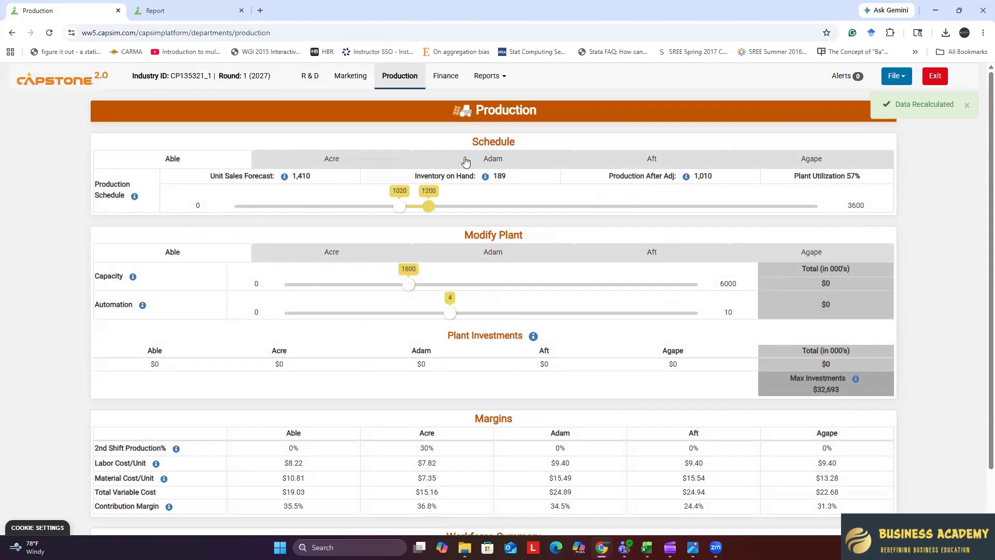
# Open Adam's decisions in the Marketing department, show the High End buying criteria, and set Adam's price to $39.50.
pyautogui.click(357, 84)
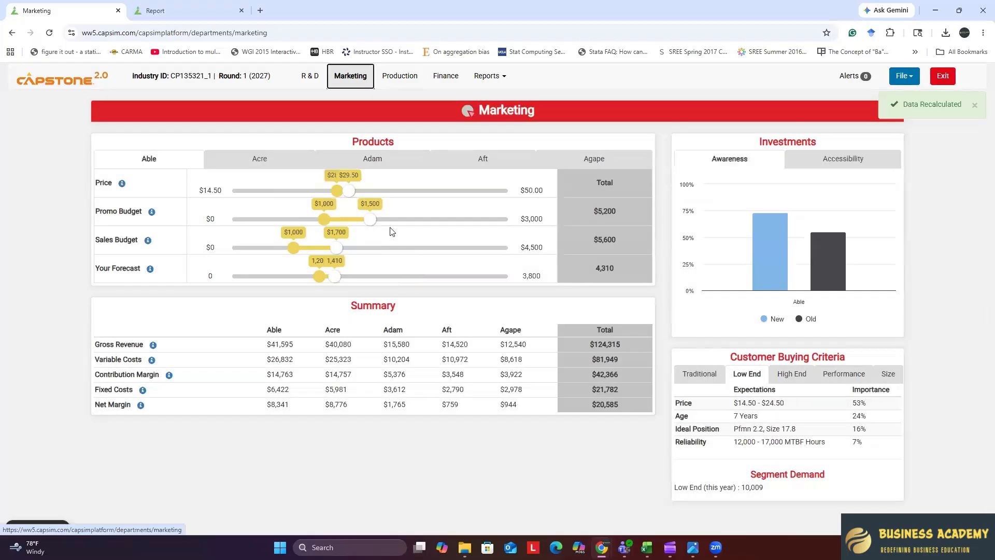
pyautogui.click(371, 158)
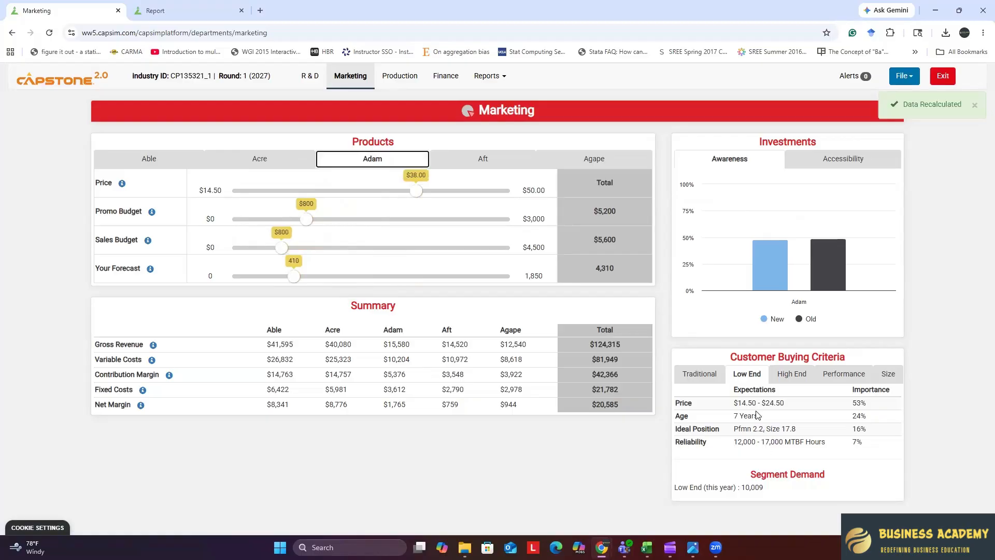
pyautogui.click(792, 374)
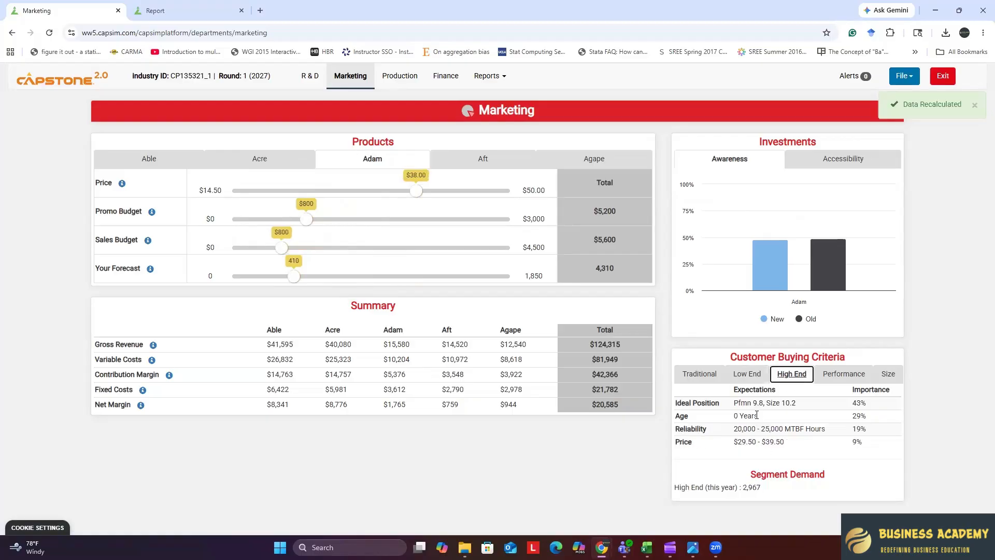
pyautogui.moveTo(418, 193); pyautogui.dragTo(429, 194)
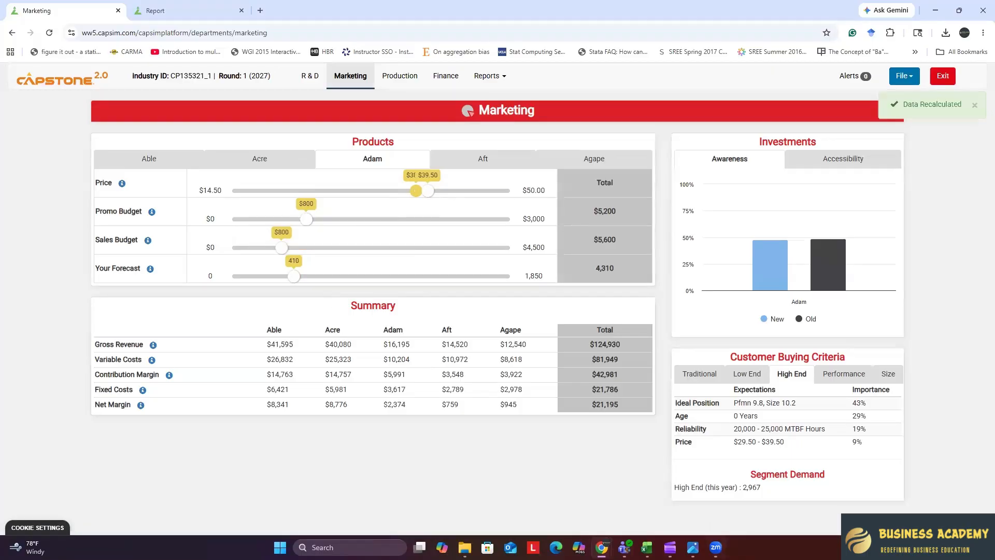
# Check the High End price importance and segment demand in Capstone against the High End demand and parity demand for R1 in Excel.
pyautogui.click(646, 548)
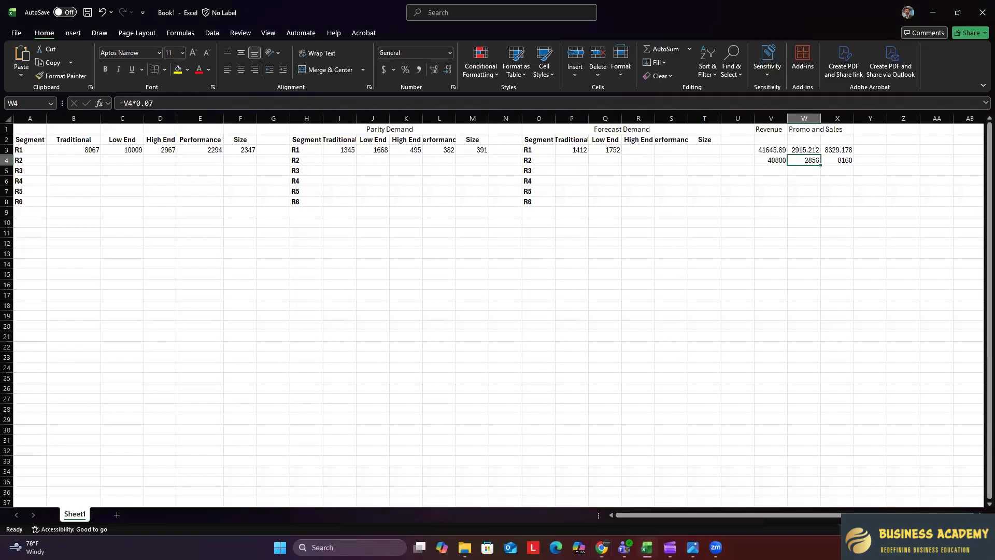
pyautogui.click(647, 547)
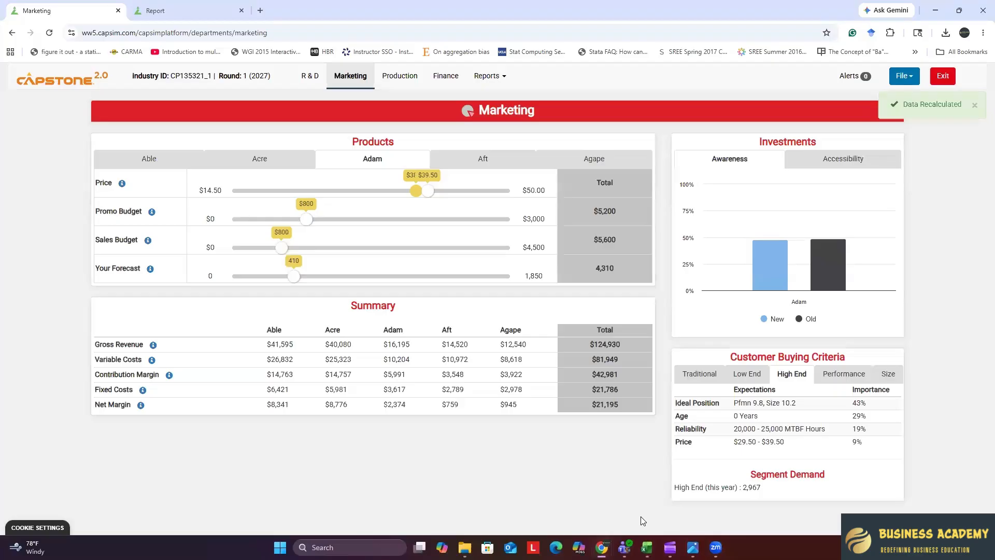
pyautogui.moveTo(853, 442); pyautogui.dragTo(862, 445)
pyautogui.moveTo(647, 548)
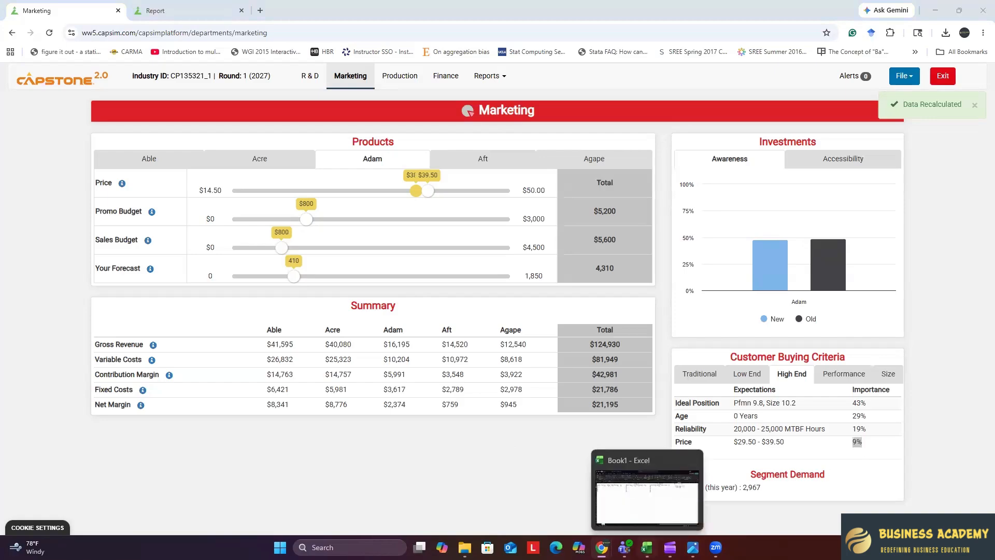
pyautogui.click(655, 517)
pyautogui.click(251, 232)
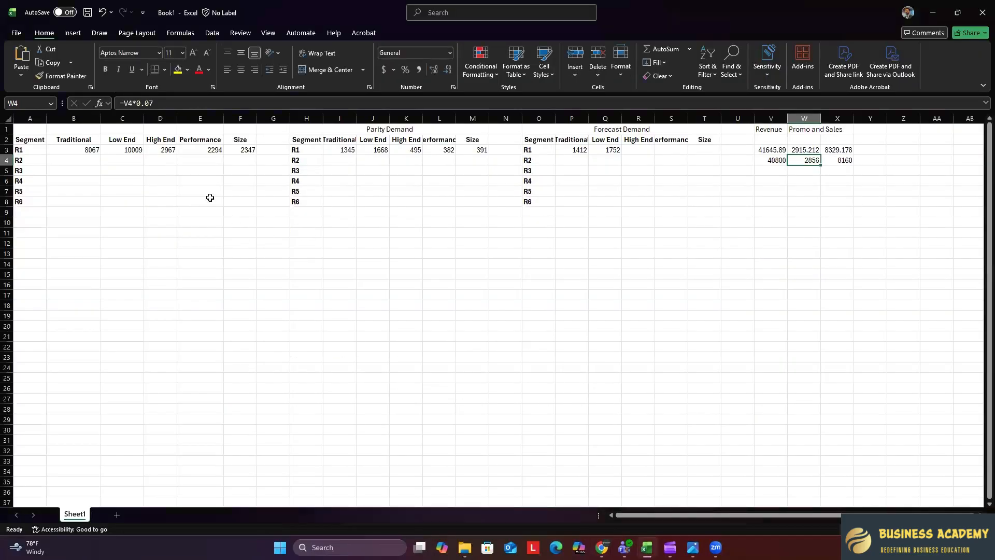
pyautogui.click(164, 151)
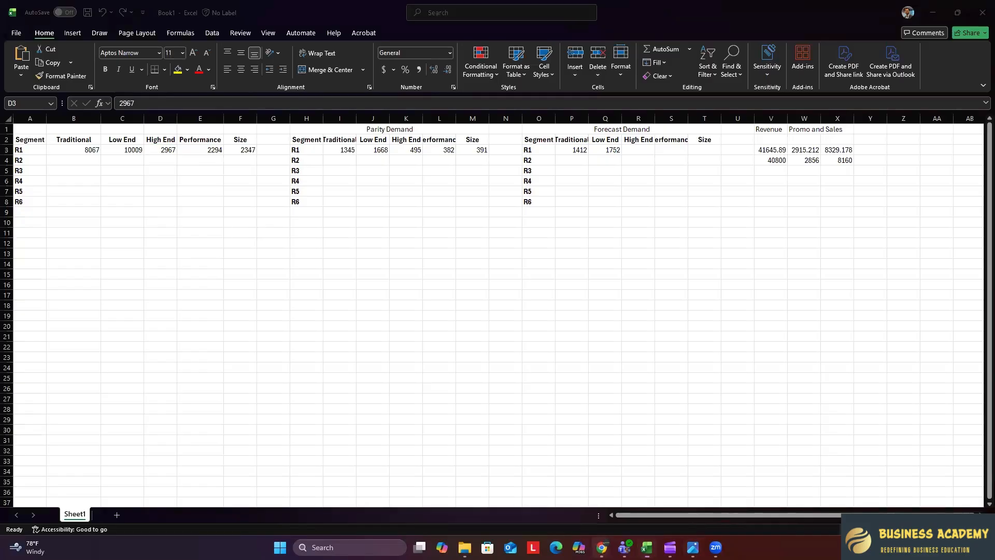
pyautogui.click(602, 547)
pyautogui.click(612, 522)
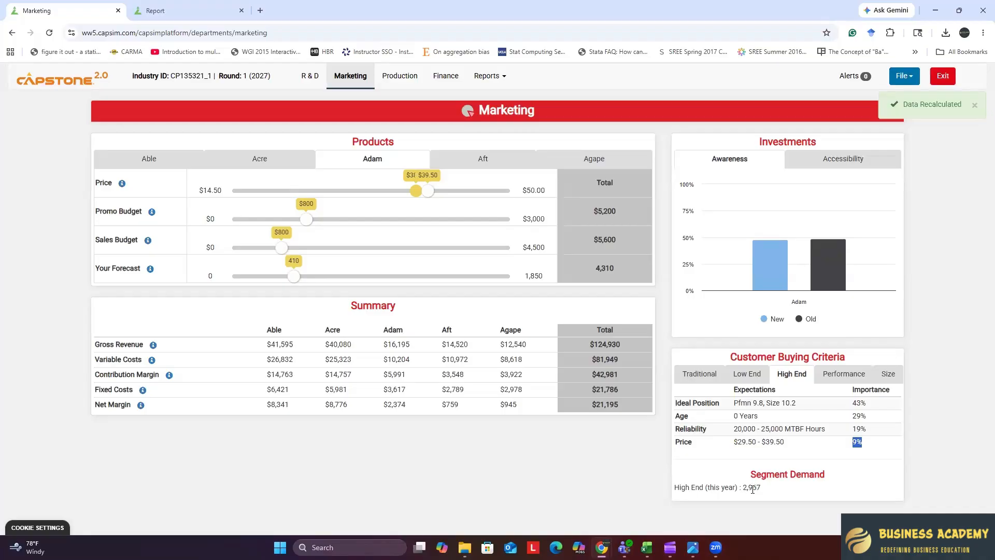
pyautogui.click(647, 547)
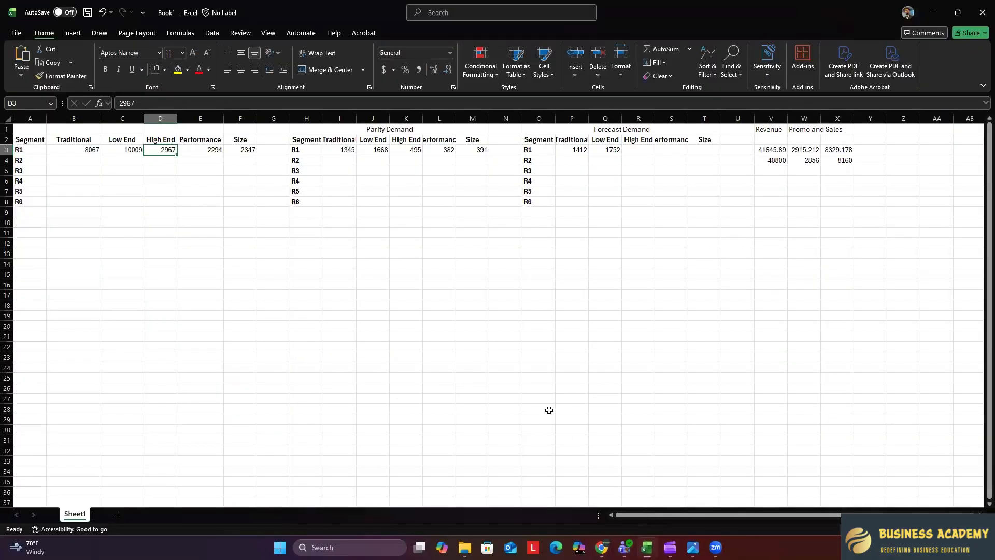
pyautogui.click(501, 371)
pyautogui.click(415, 150)
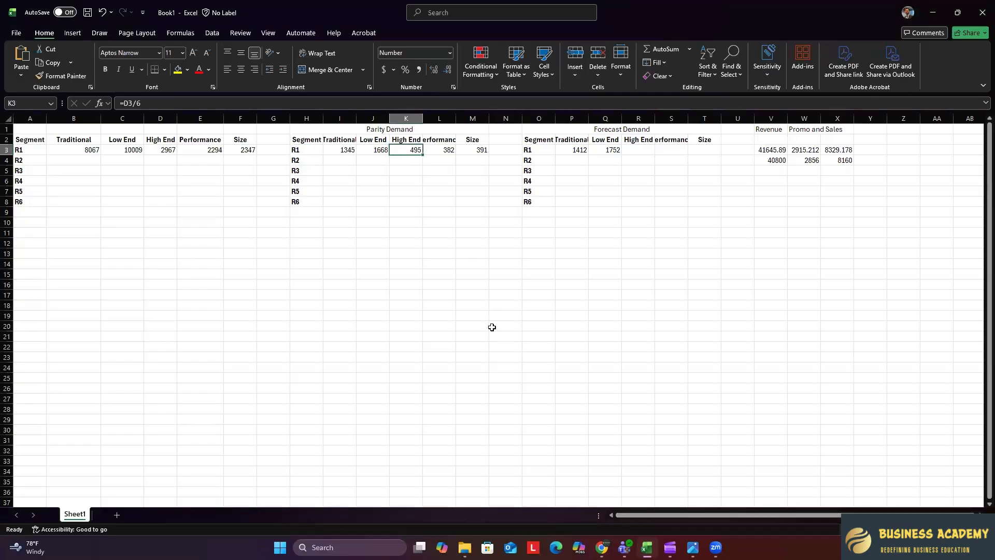
# Calculate the R1 High End forecast in cell R3 with =K3*1.05, and set Adam's forecast to 520 in Capstone Marketing.
pyautogui.click(638, 151)
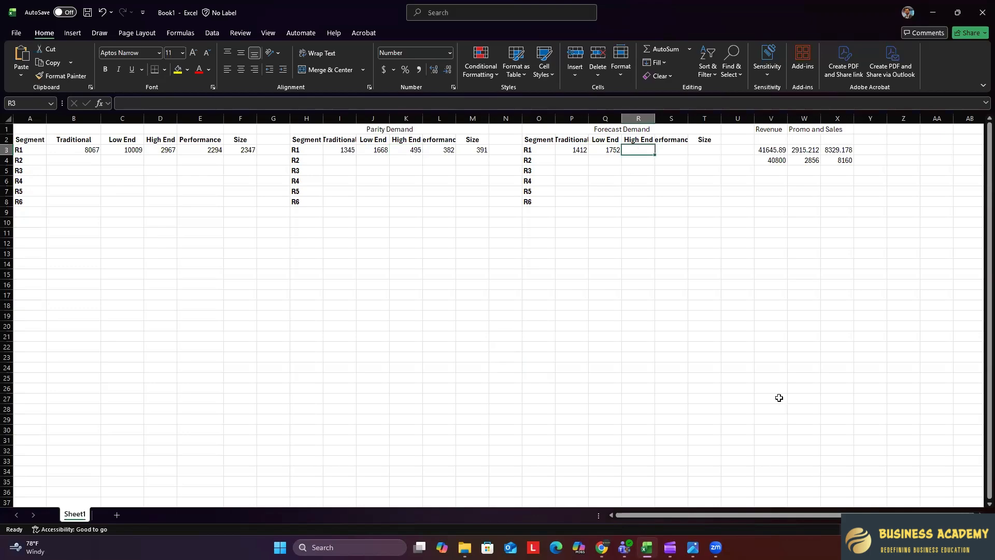
pyautogui.write('=')
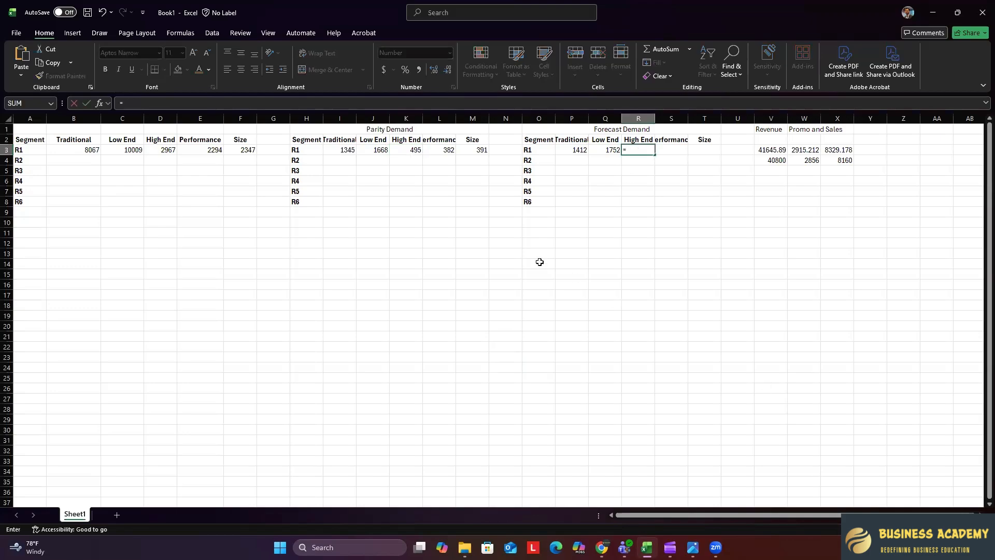
pyautogui.click(411, 150)
pyautogui.write('*')
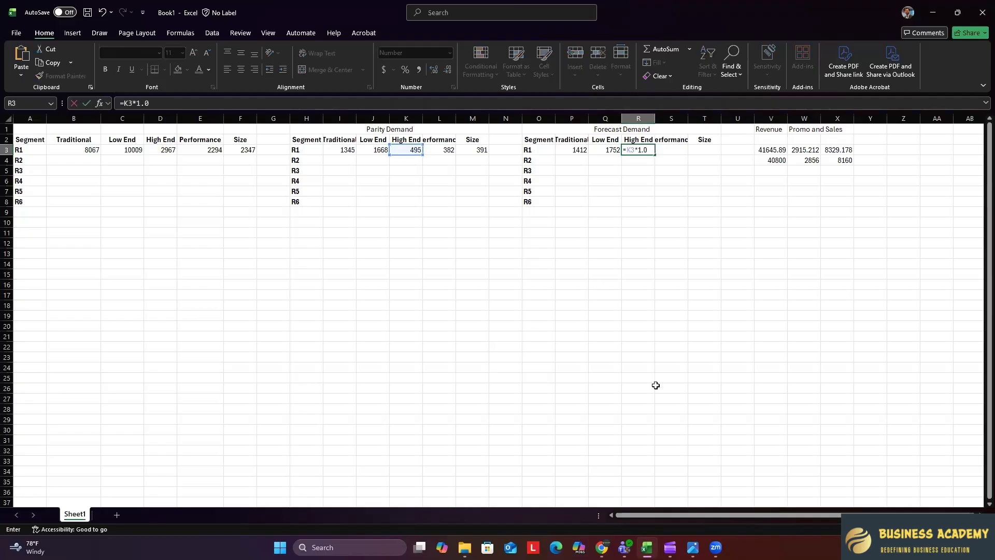
pyautogui.write('1.05')
pyautogui.press('Return')
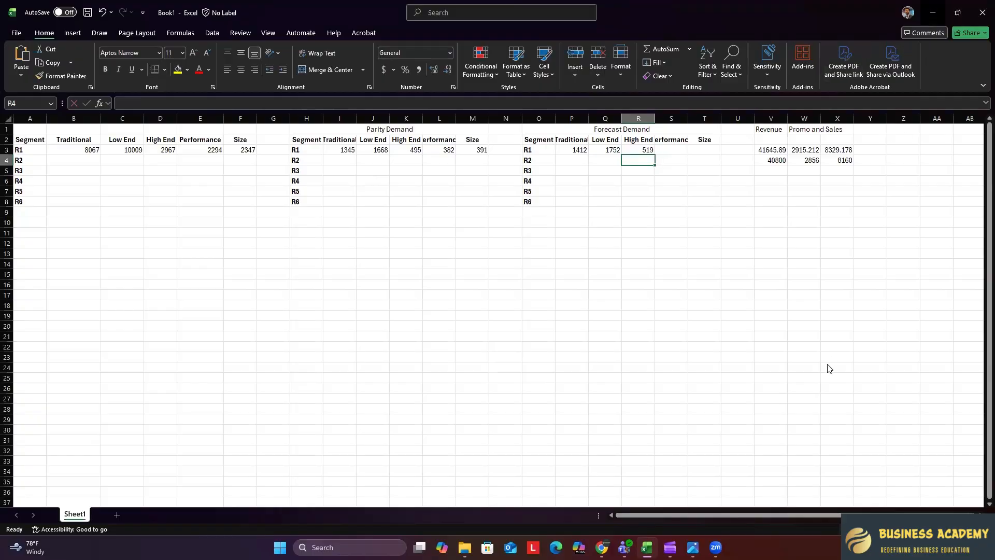
pyautogui.hotkey('alt', 'Tab')
pyautogui.moveTo(293, 275); pyautogui.dragTo(312, 283)
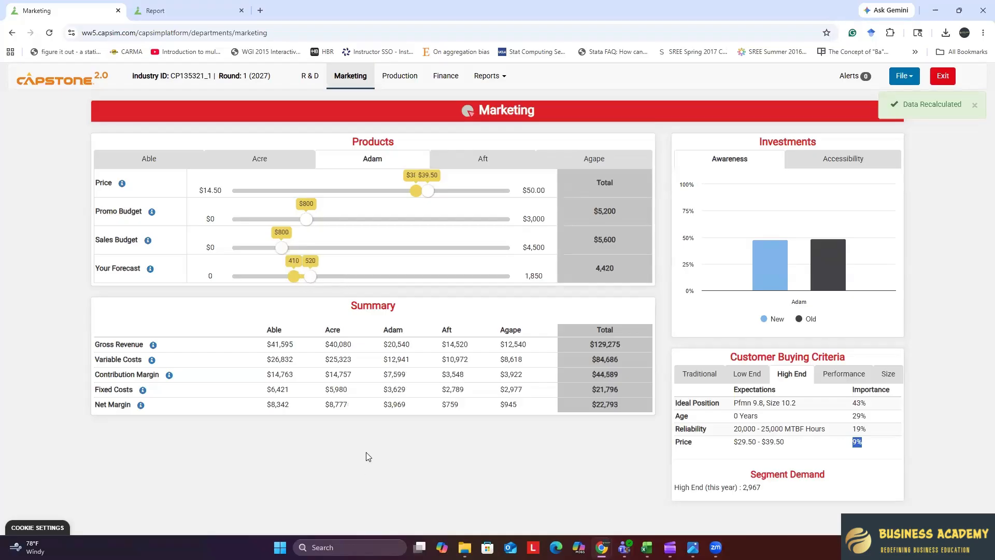
# Enter Adam's gross revenue from the Capstone Marketing summary, 20540, in cell V5 of the Excel Revenue column.
pyautogui.tripleClick(408, 346)
pyautogui.moveTo(647, 549)
pyautogui.click(654, 498)
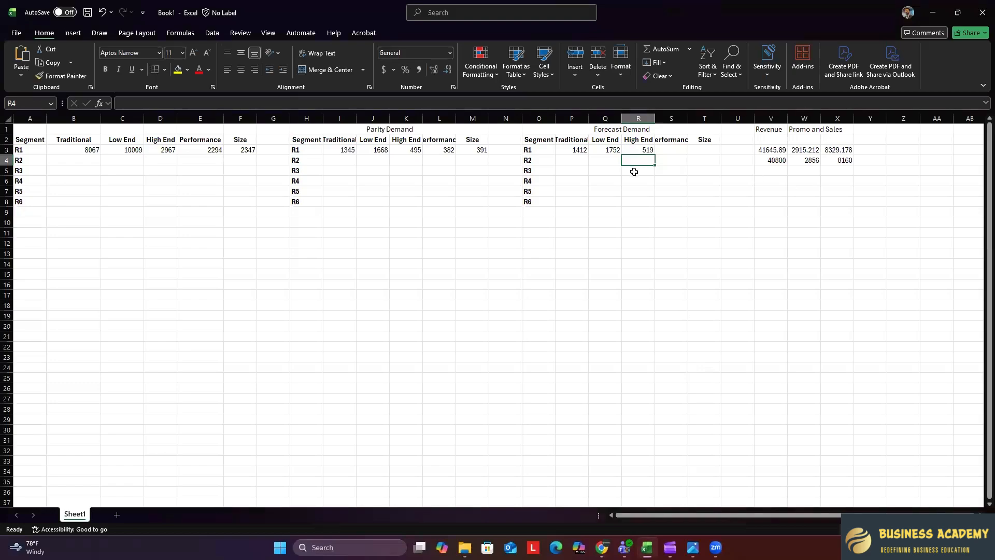
pyautogui.click(778, 171)
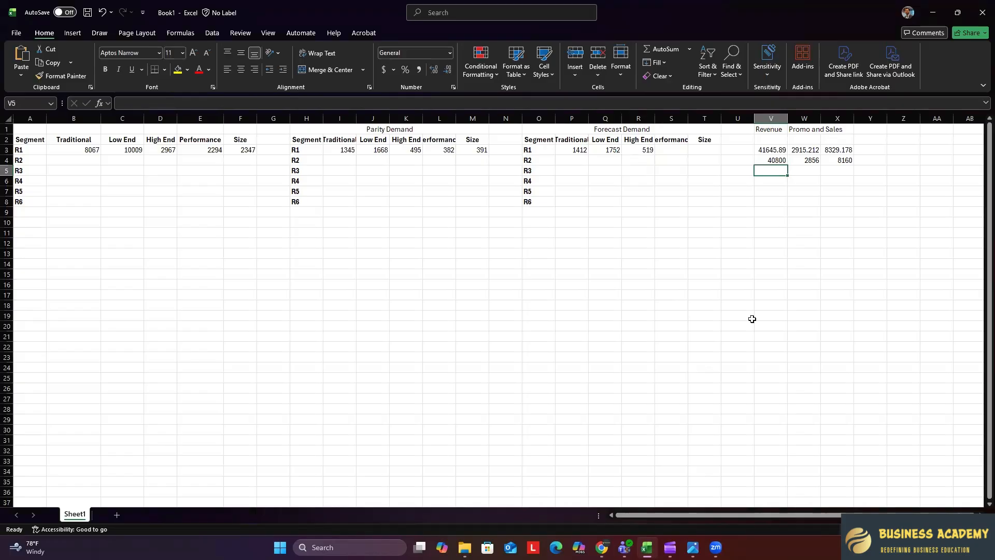
pyautogui.click(601, 547)
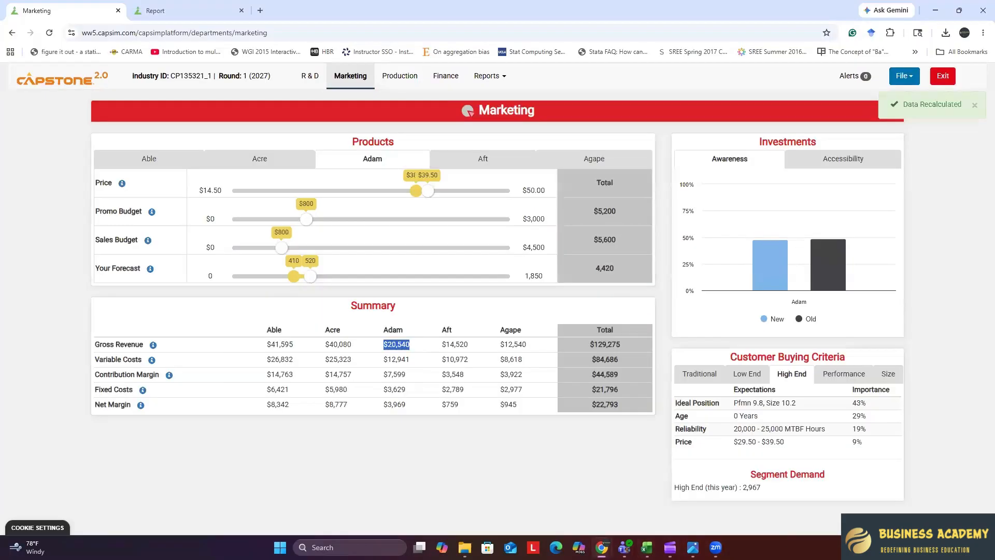
pyautogui.hotkey('alt', 'Tab')
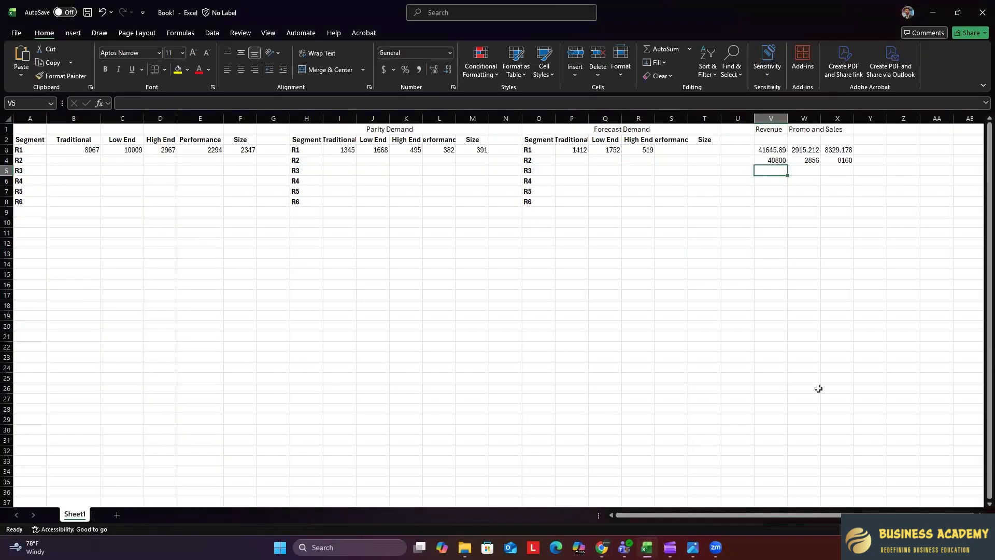
pyautogui.write('20')
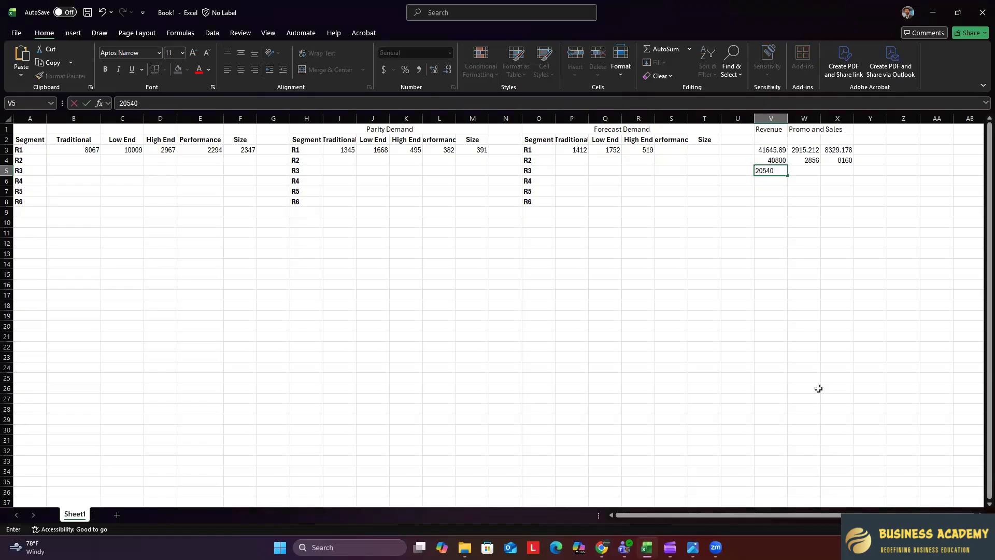
pyautogui.write('540')
pyautogui.press('Return')
# Calculate 7% of Adam's revenue in cell W5 with =V5*.07.
pyautogui.click(811, 171)
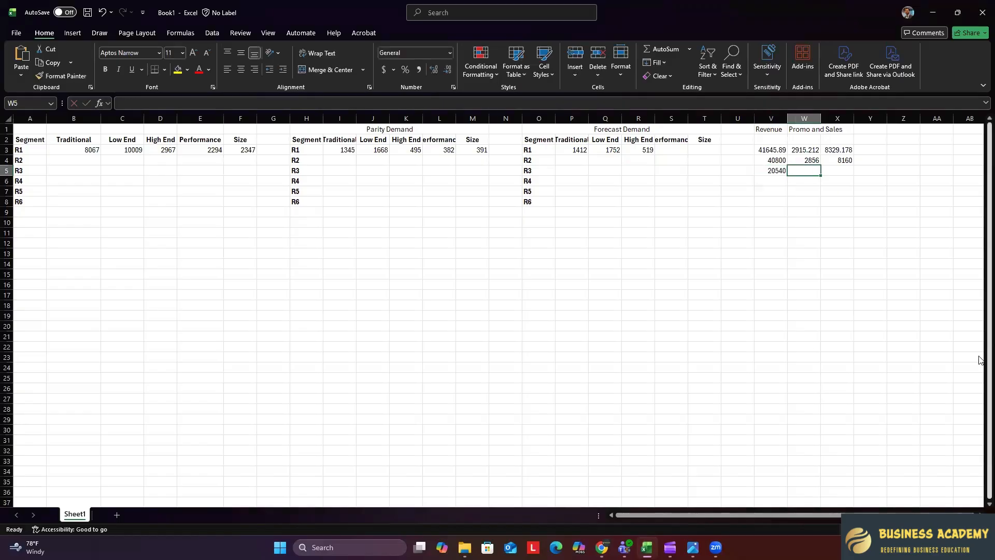
pyautogui.write('=')
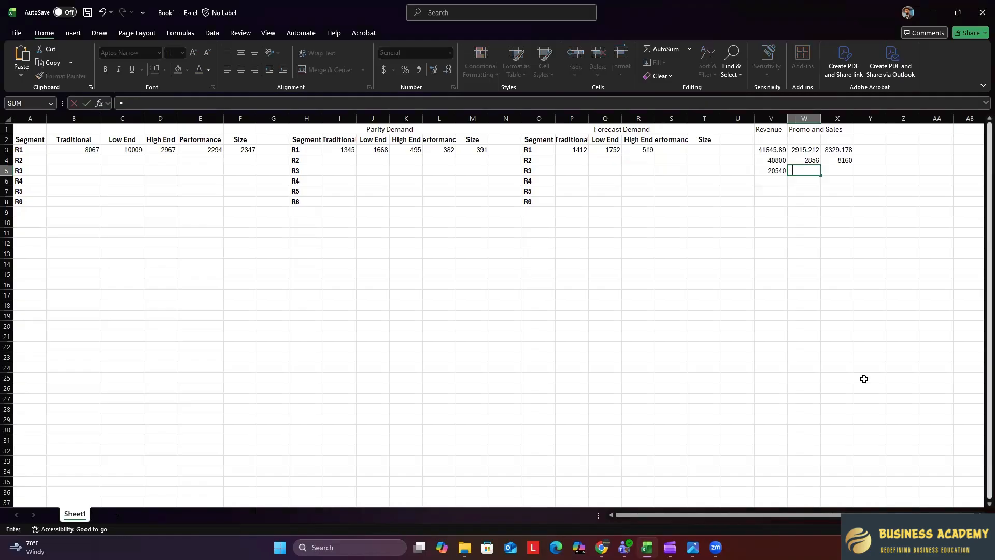
pyautogui.click(783, 170)
pyautogui.write('*.07')
pyautogui.press('Return')
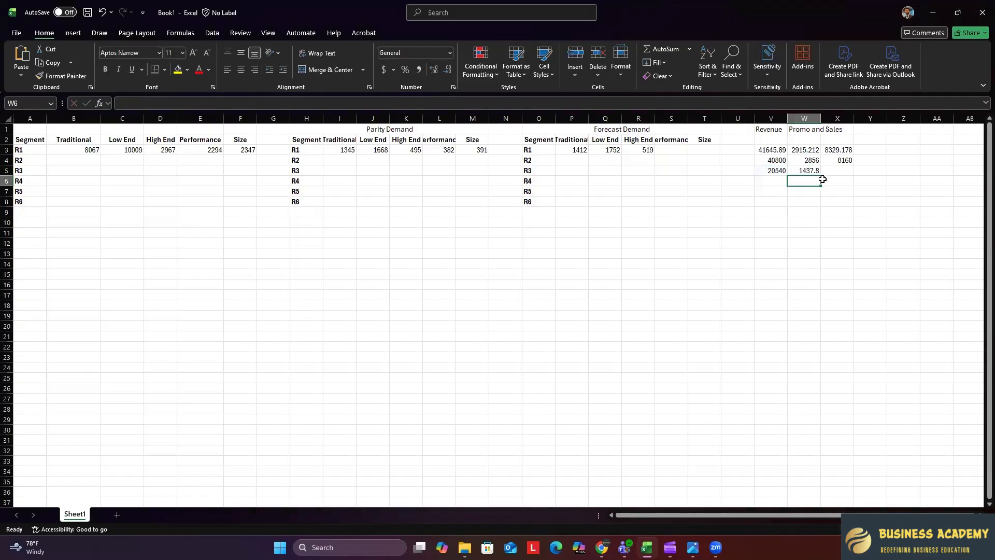
# Calculate 20% of Adam's revenue in cell X5 with =V5*.2.
pyautogui.click(832, 171)
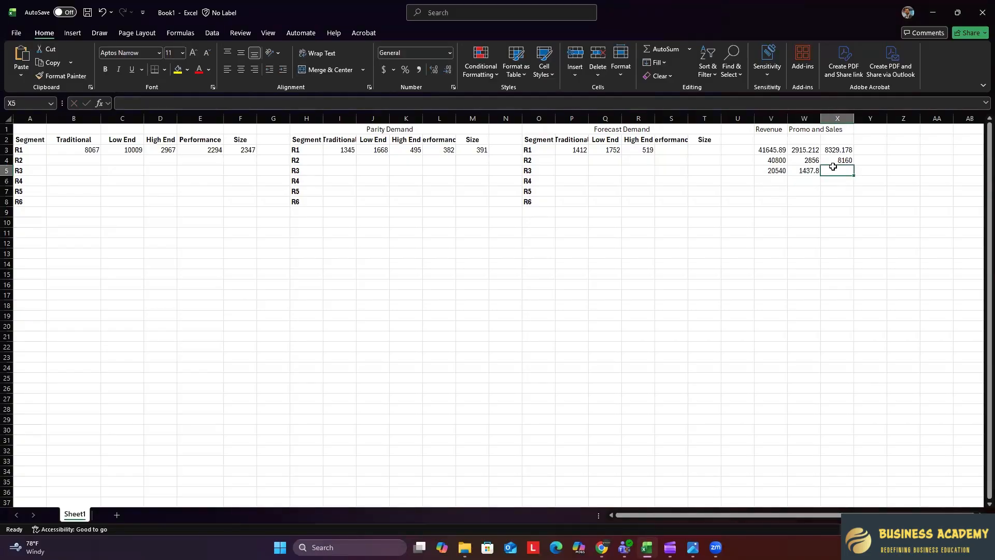
pyautogui.write('=')
pyautogui.click(776, 170)
pyautogui.write('*.2')
pyautogui.press('Return')
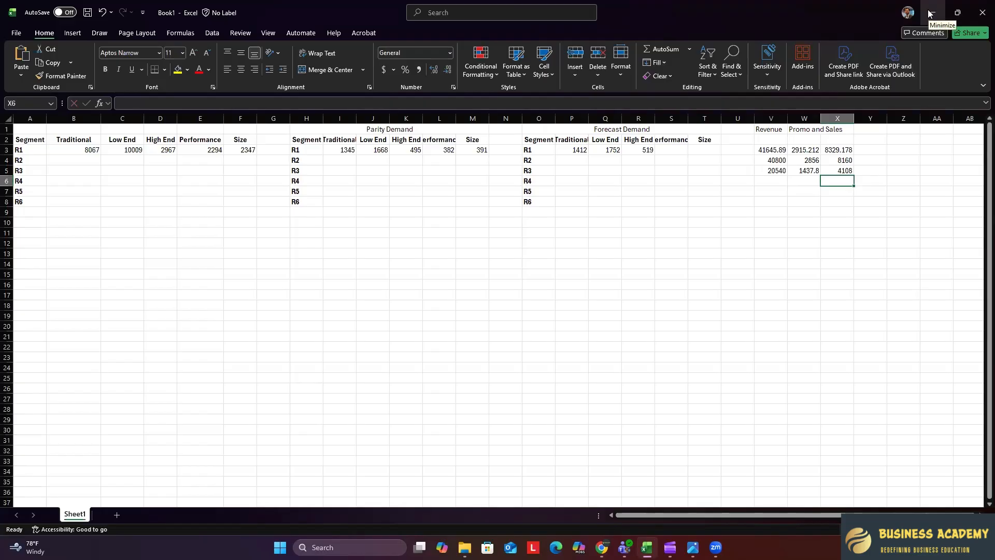
# Review the calculated 7% budget, and set Adam's promo budget to $1,200 and sales budget to $1,500 in Capstone Marketing.
pyautogui.click(800, 169)
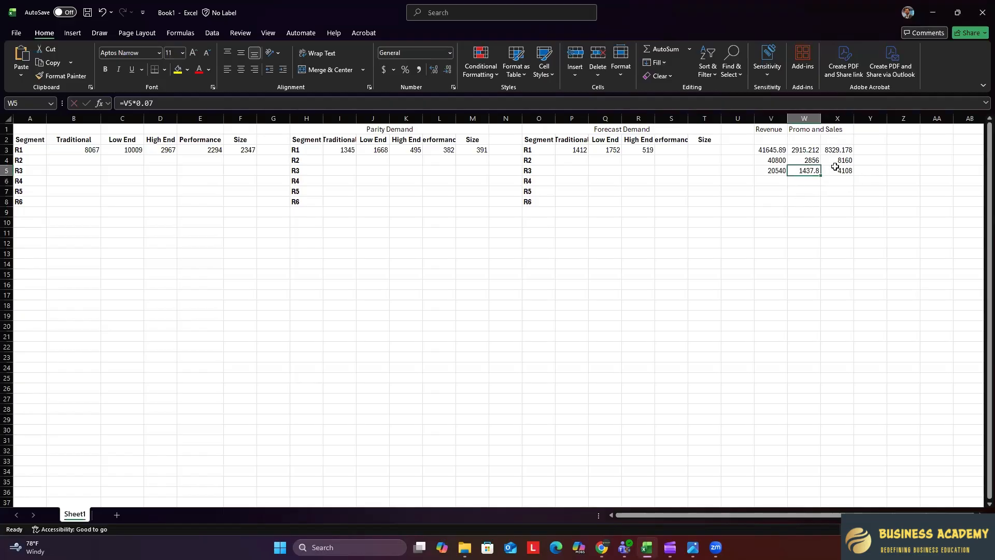
pyautogui.click(934, 20)
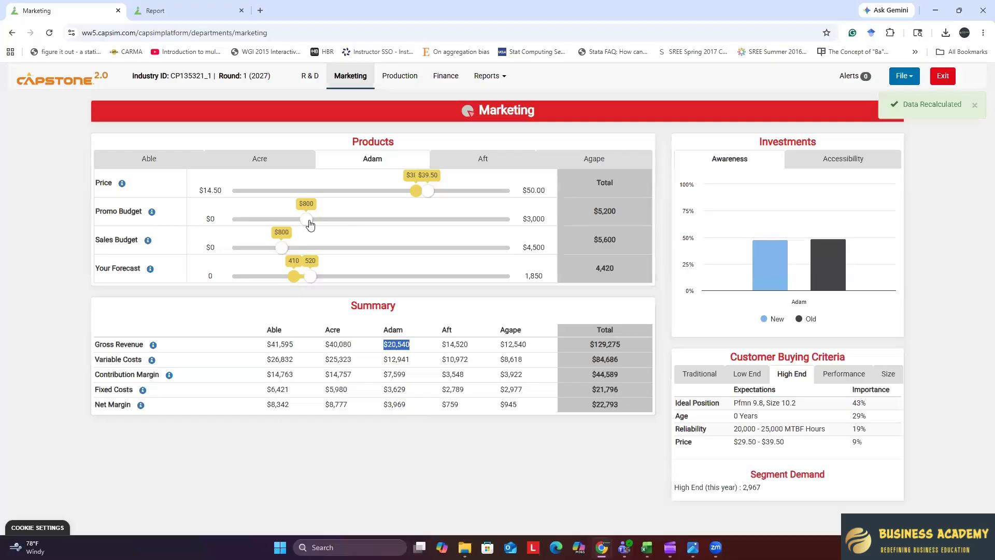
pyautogui.moveTo(310, 224); pyautogui.dragTo(343, 227)
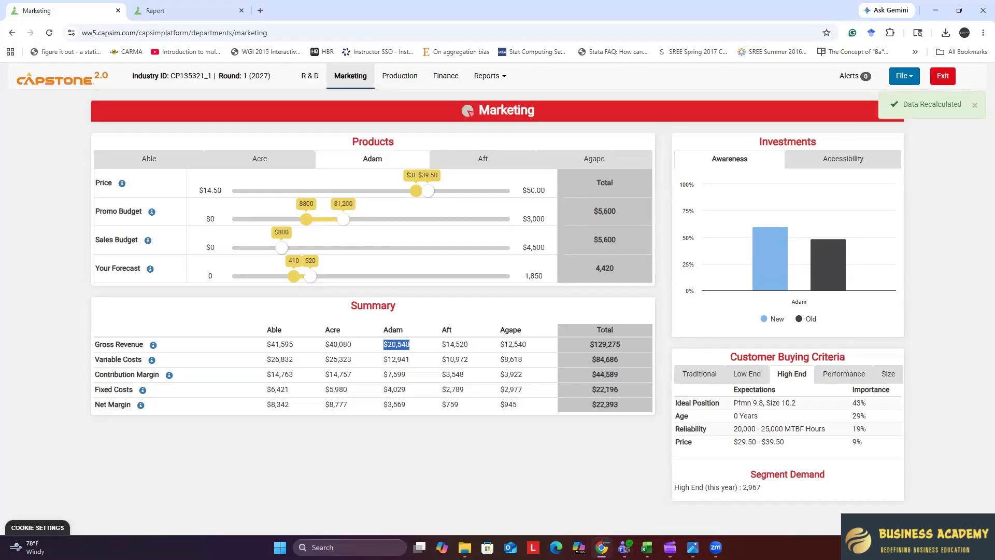
pyautogui.moveTo(280, 249); pyautogui.dragTo(325, 248)
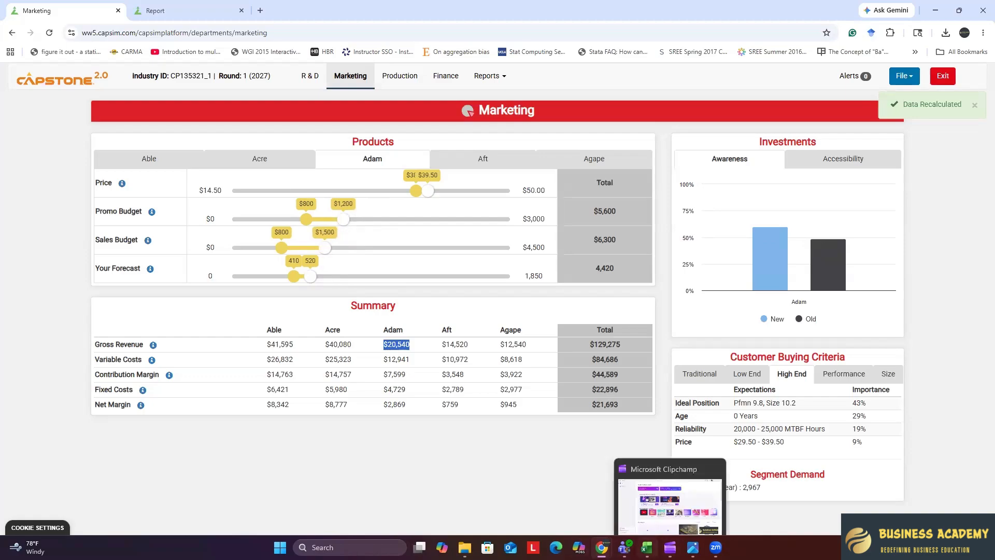
# Recheck Adam's revenue and its 7% and 20% budgets in Excel, and view its net margin and awareness in Capstone Marketing.
pyautogui.click(646, 548)
pyautogui.click(778, 172)
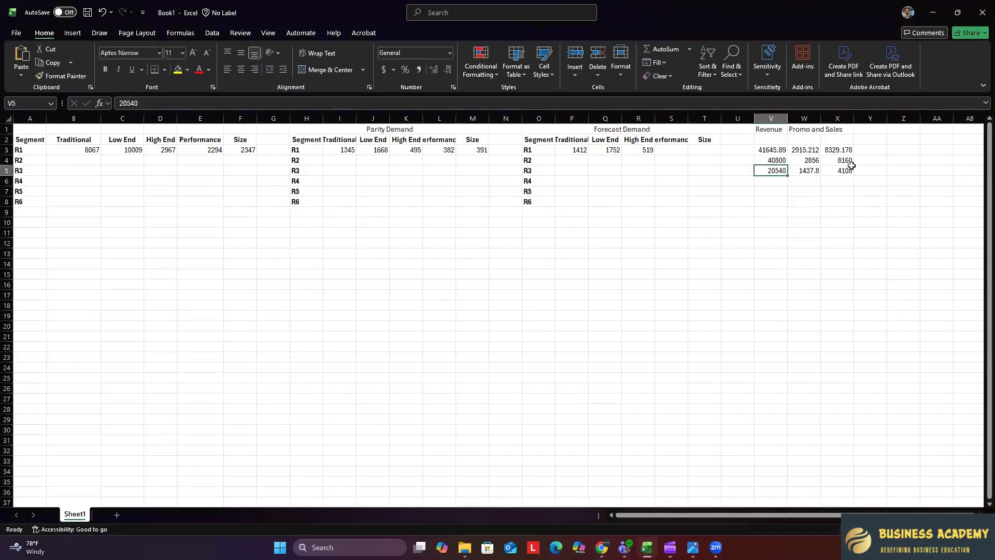
pyautogui.click(803, 181)
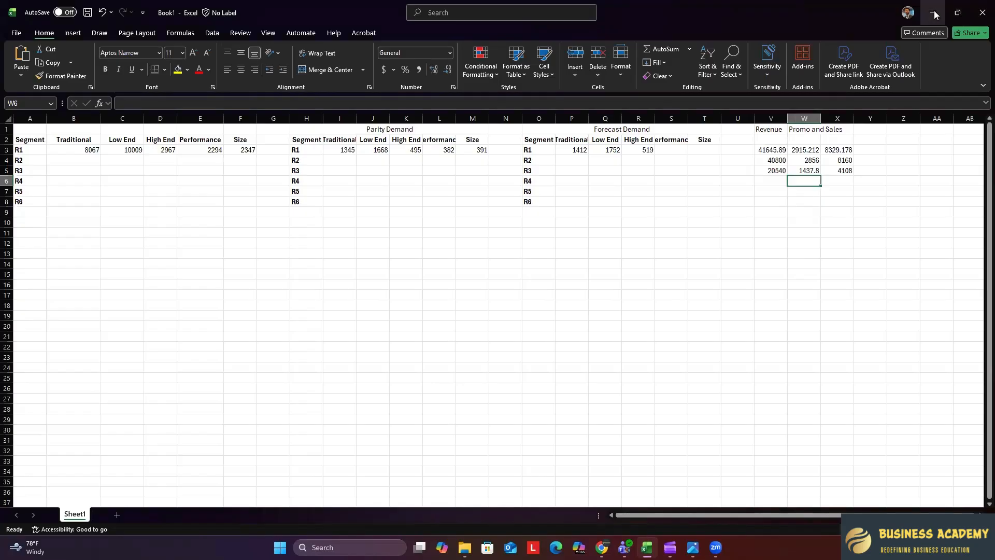
pyautogui.click(817, 171)
pyautogui.click(843, 173)
pyautogui.hotkey('alt', 'Tab')
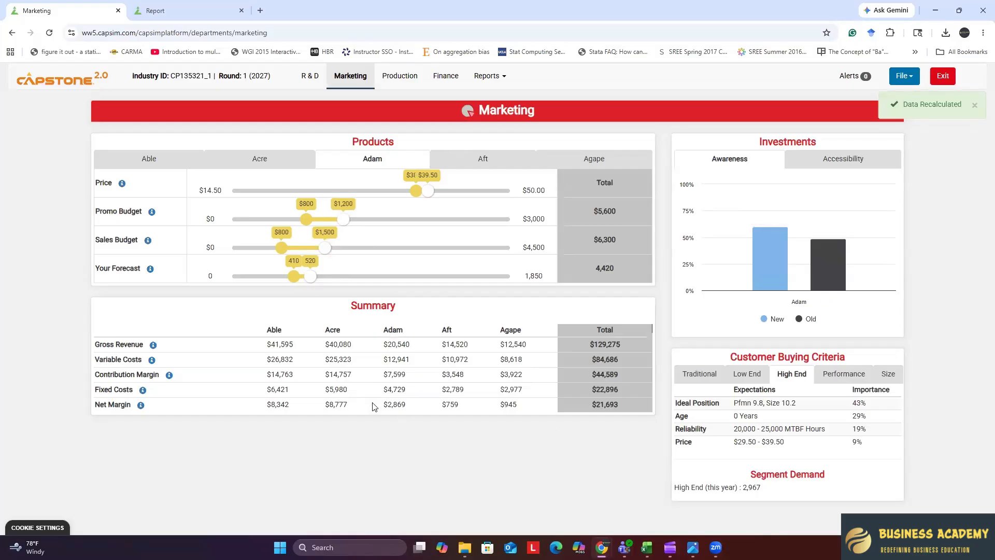
pyautogui.moveTo(383, 405); pyautogui.dragTo(411, 405)
pyautogui.click(398, 444)
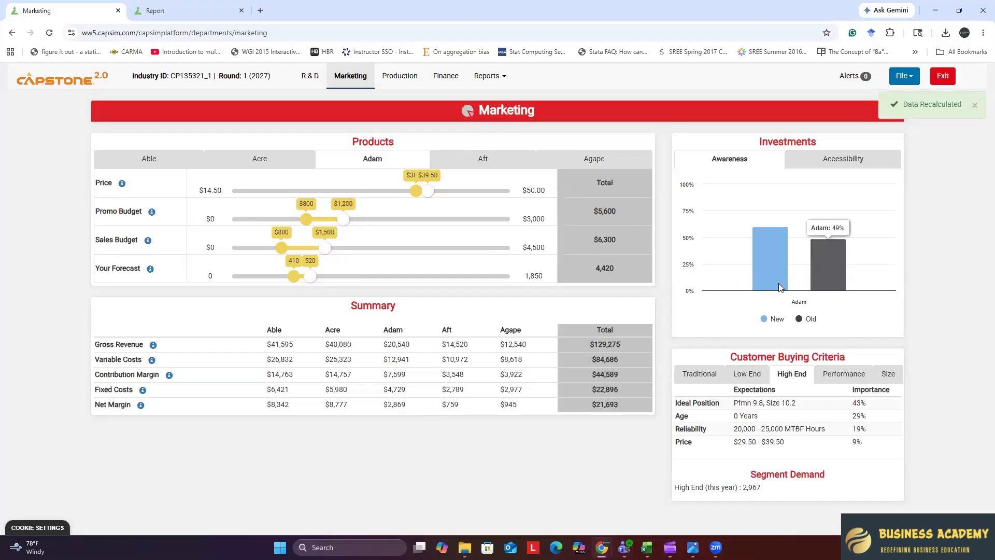
# View Adam's new and old awareness values and the accessibility chart by segment.
pyautogui.moveTo(825, 270)
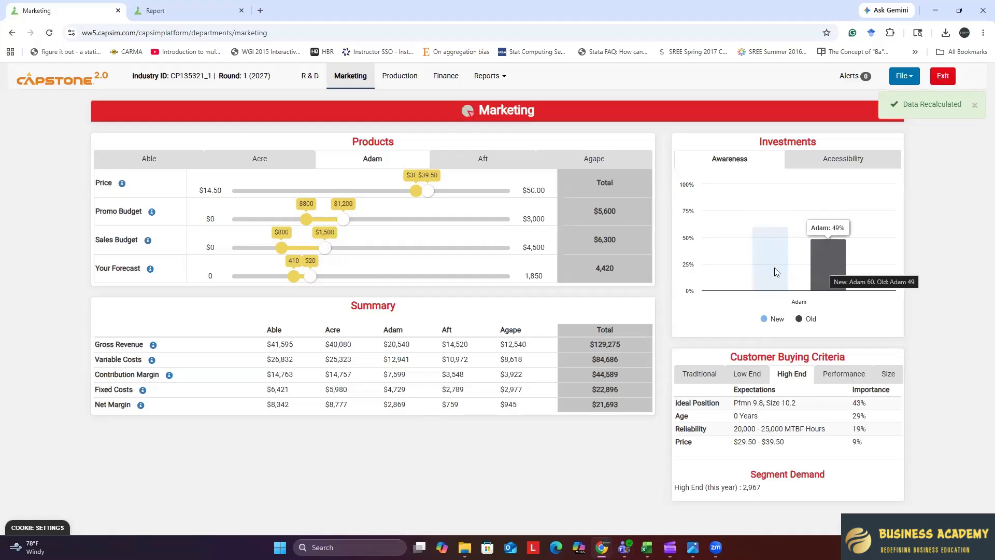
pyautogui.click(846, 162)
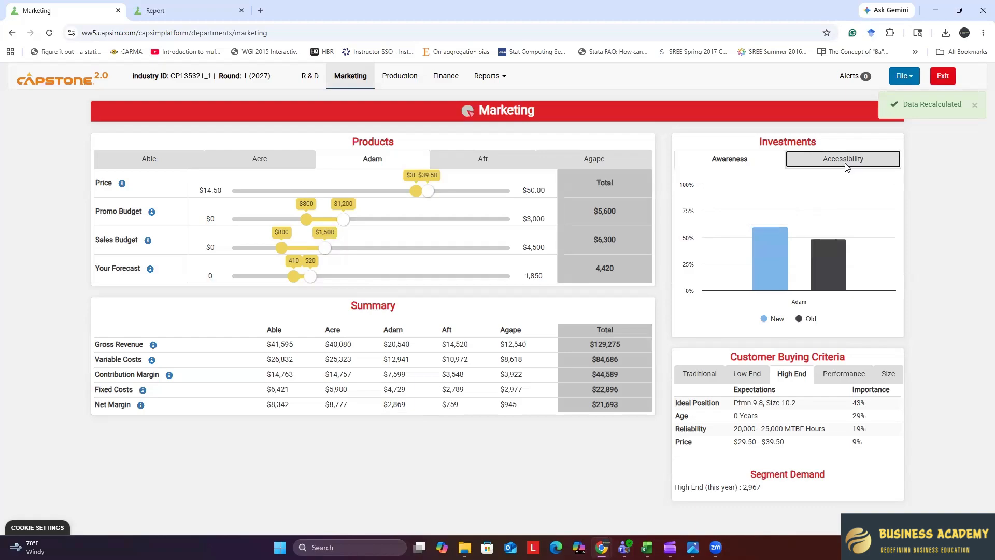
pyautogui.moveTo(792, 236)
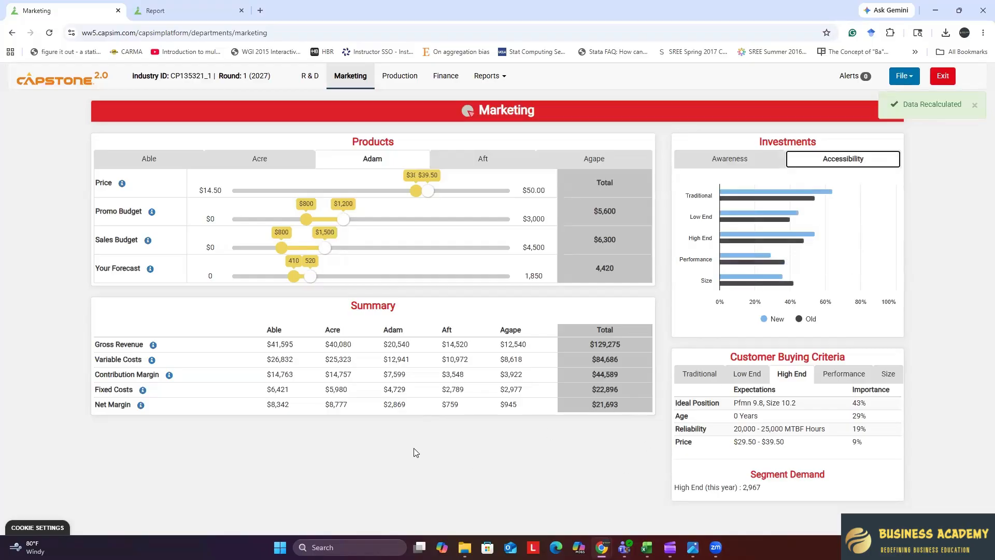
# Open Aft's marketing decisions, review the Performance segment's buying criteria, and set Aft's price to $34.50.
pyautogui.click(479, 165)
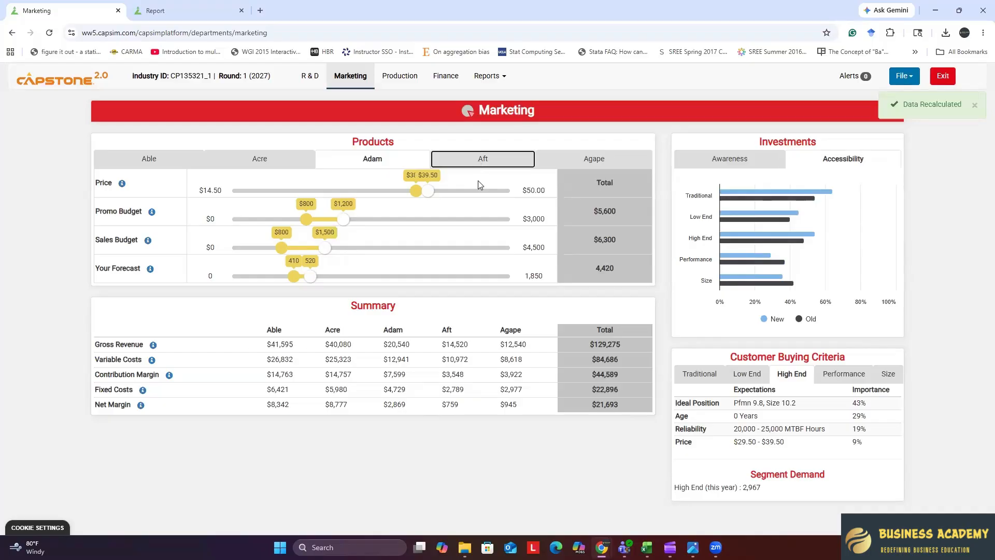
pyautogui.click(562, 149)
pyautogui.click(557, 161)
pyautogui.click(510, 158)
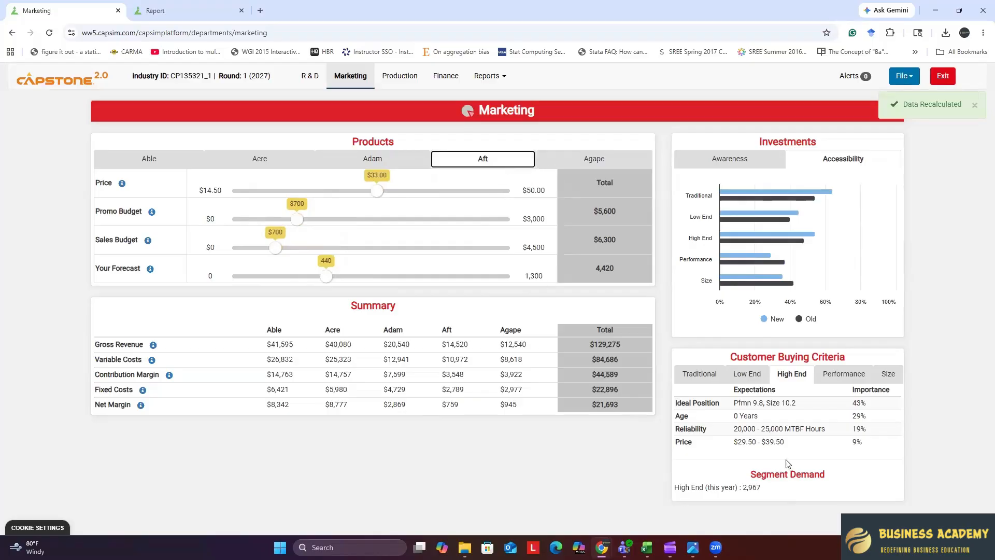
pyautogui.click(832, 372)
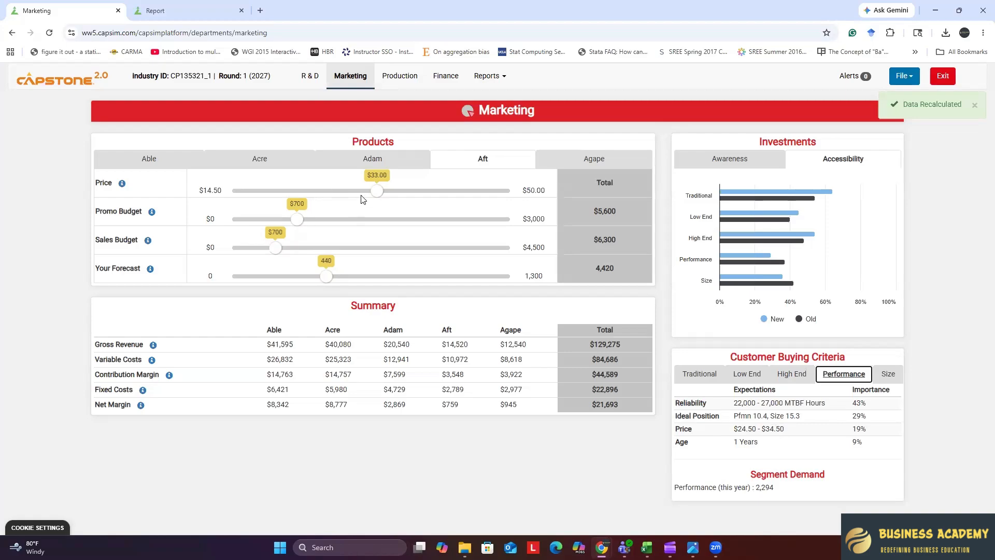
pyautogui.moveTo(381, 193); pyautogui.dragTo(388, 191)
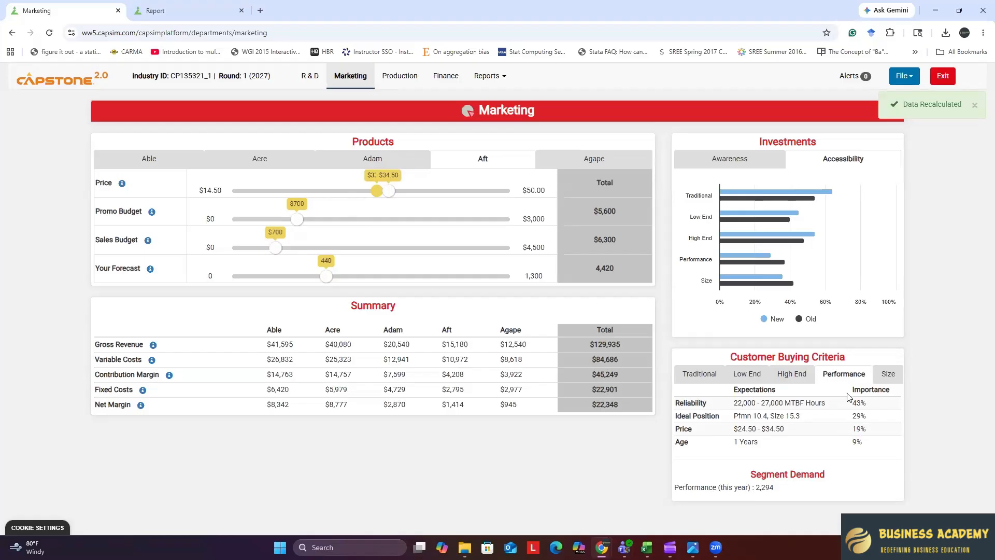
pyautogui.moveTo(741, 402); pyautogui.dragTo(873, 409)
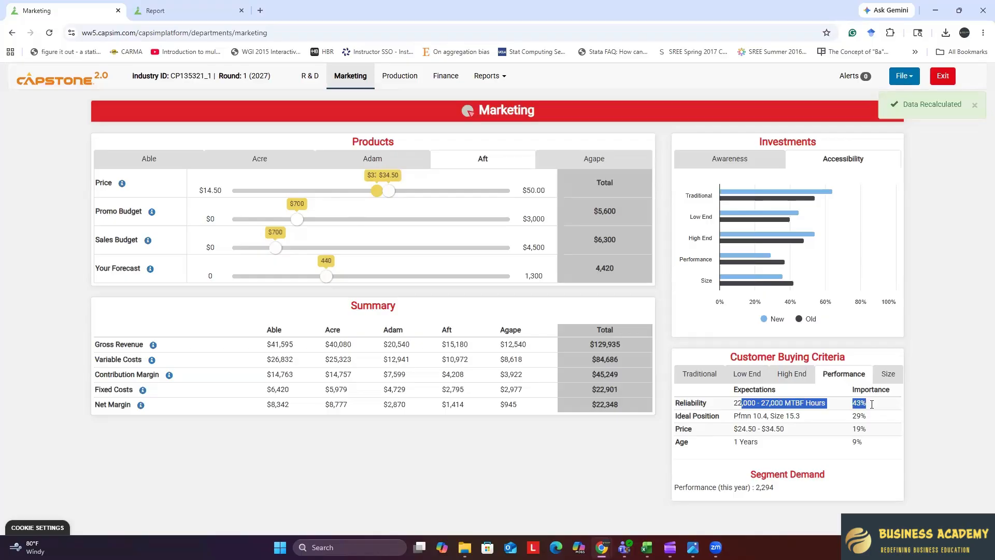
pyautogui.click(546, 458)
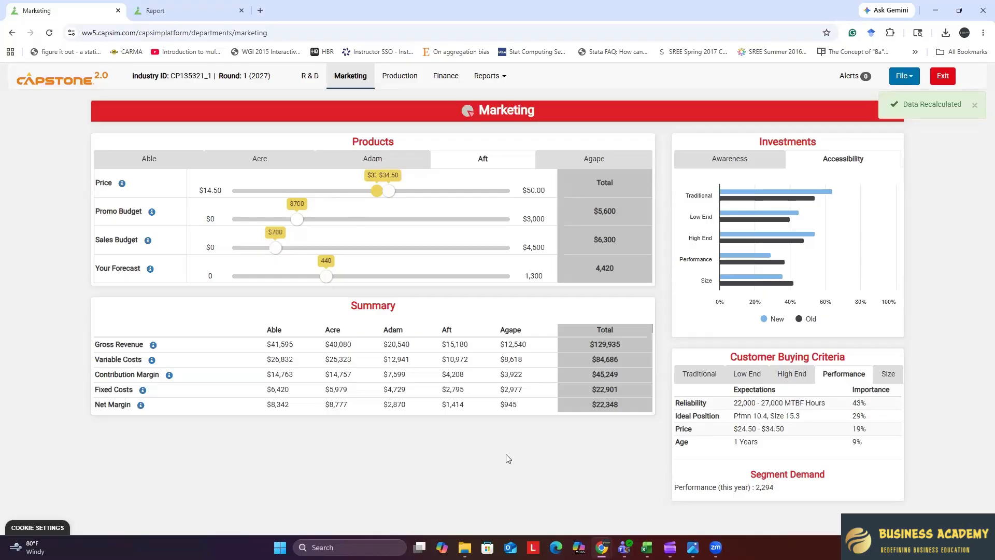
# Return Aft's price to $33.00 and check Aft's contribution margin in Production.
pyautogui.click(377, 192)
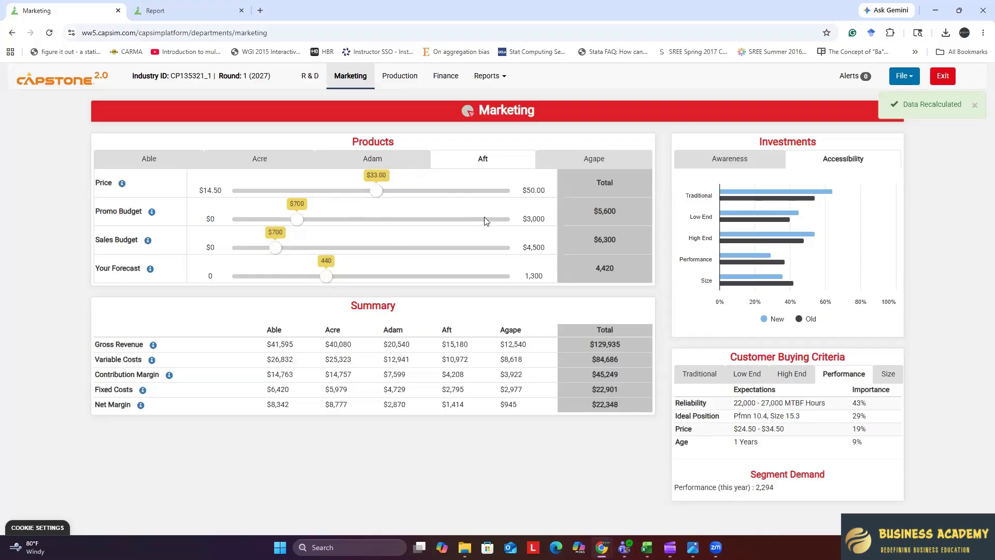
pyautogui.click(400, 77)
pyautogui.scroll(-1, 511, 288)
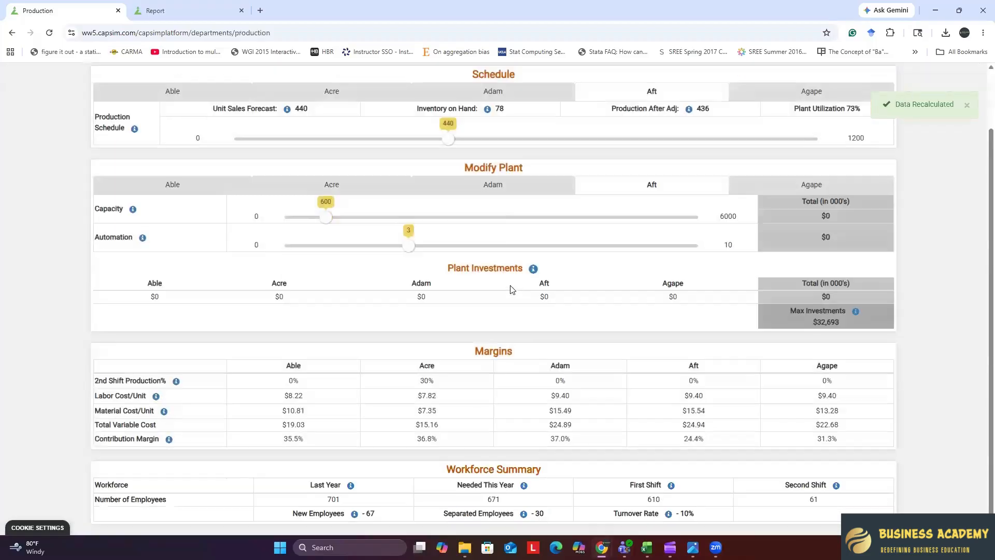
pyautogui.moveTo(682, 439); pyautogui.dragTo(705, 439)
pyautogui.scroll(1, 655, 406)
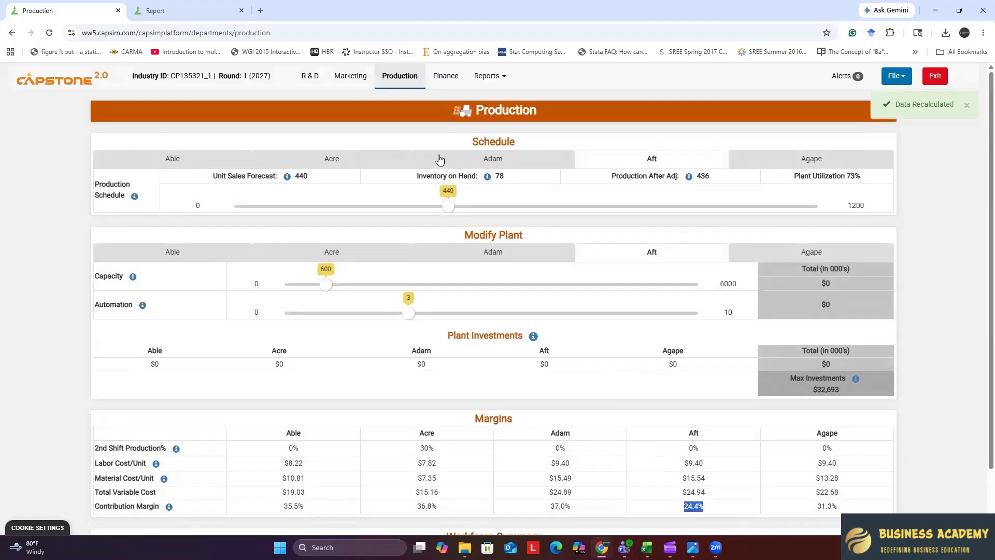
# Set Aft's price to $34.50 in Marketing and check Aft's contribution margin in Production again.
pyautogui.click(352, 76)
pyautogui.moveTo(383, 193); pyautogui.dragTo(389, 195)
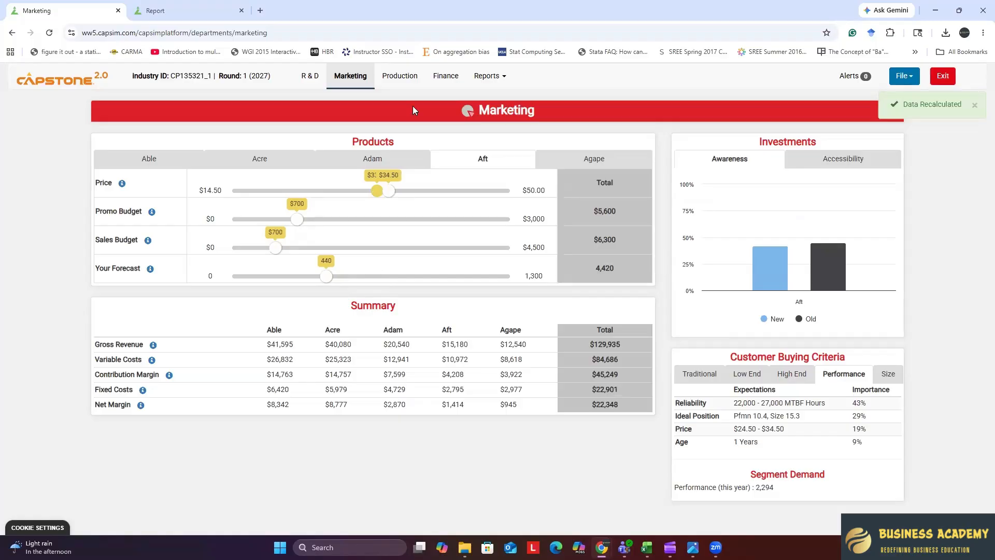
pyautogui.click(399, 76)
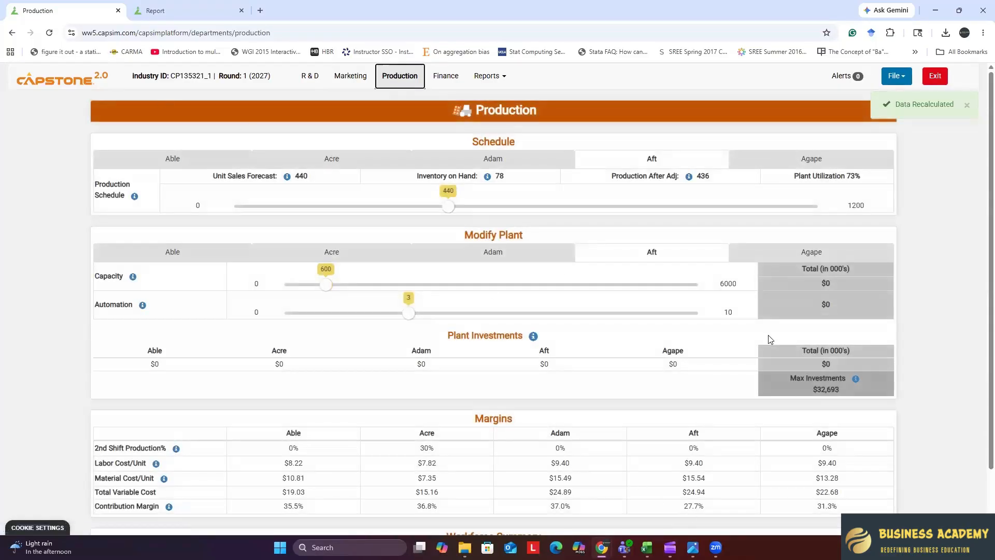
pyautogui.click(710, 510)
pyautogui.moveTo(684, 507); pyautogui.dragTo(710, 513)
pyautogui.click(711, 513)
# Check the Performance parity demand in cell L3 in Excel, and set Aft's forecast to 390 in Capstone Marketing.
pyautogui.click(350, 77)
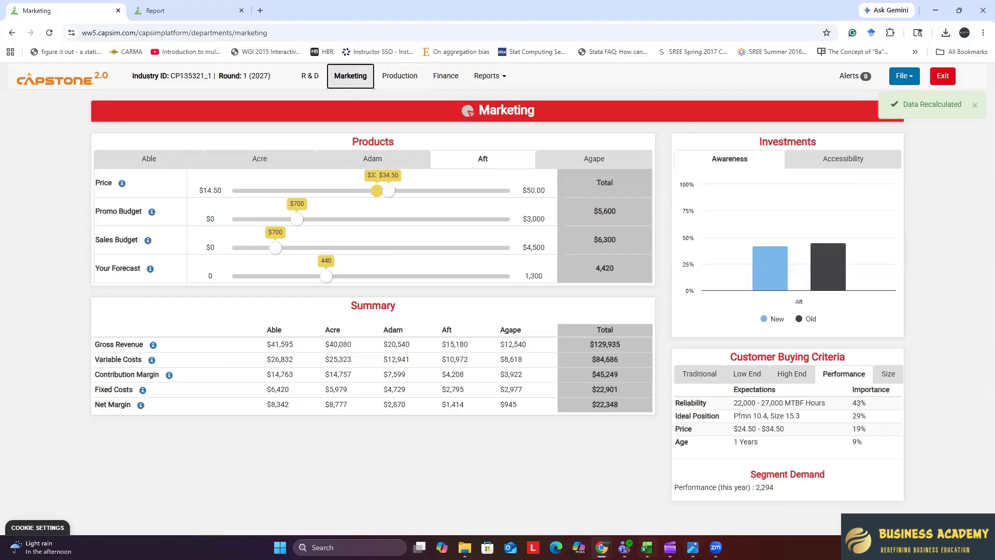
pyautogui.hotkey('alt', 'Tab')
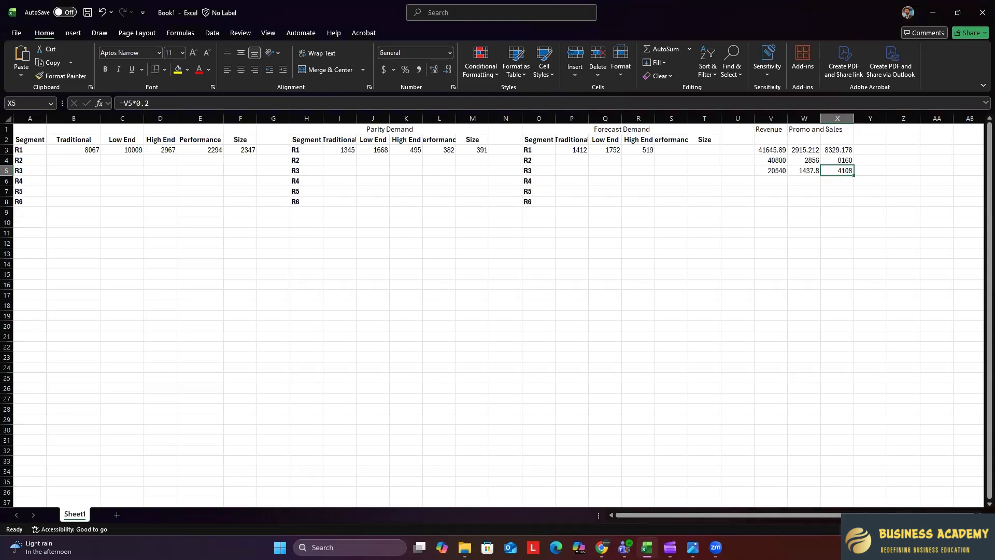
pyautogui.click(445, 147)
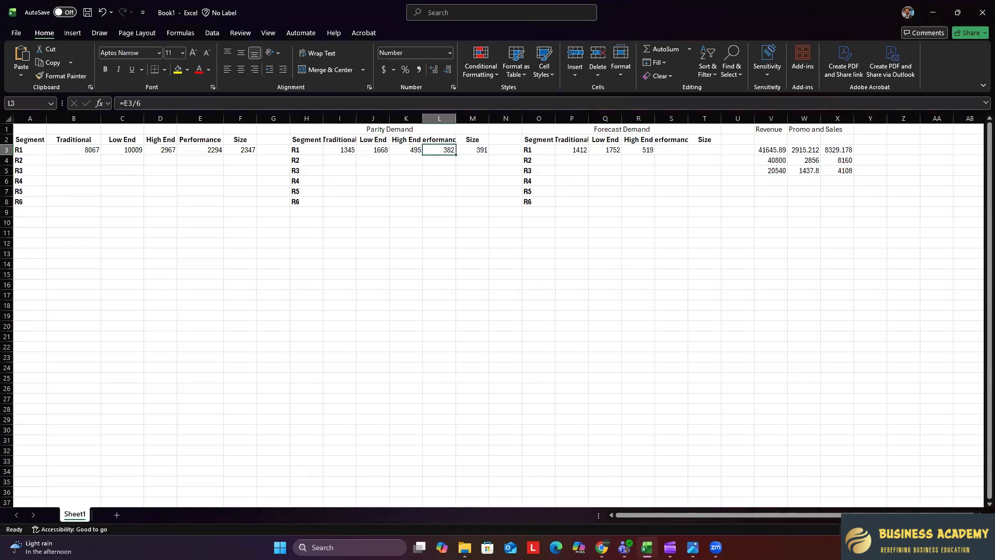
pyautogui.click(647, 547)
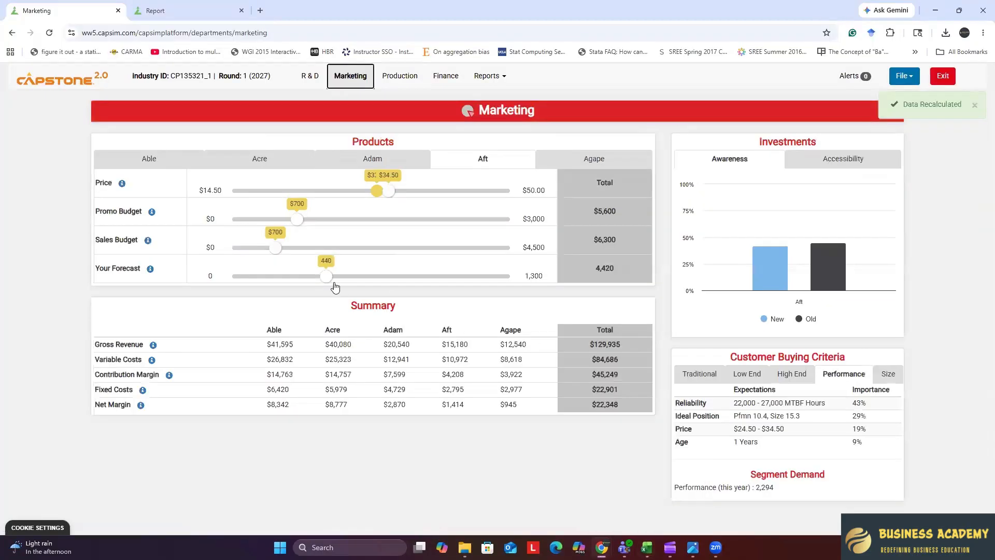
pyautogui.moveTo(330, 283)
pyautogui.mouseDown()
pyautogui.moveTo(303, 286)
pyautogui.moveTo(314, 291)
pyautogui.mouseUp()
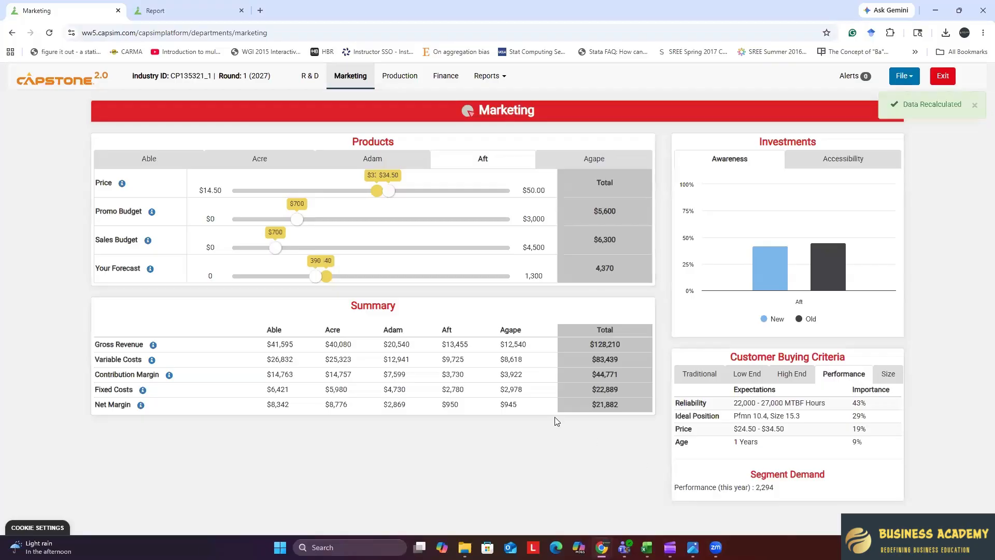
# Review Aft's gross revenue and net margin, and enter Aft's revenue of 13455 in cell V6 in Excel.
pyautogui.moveTo(442, 348); pyautogui.dragTo(472, 348)
pyautogui.moveTo(442, 405); pyautogui.dragTo(465, 409)
pyautogui.click(466, 449)
pyautogui.moveTo(444, 344); pyautogui.dragTo(472, 351)
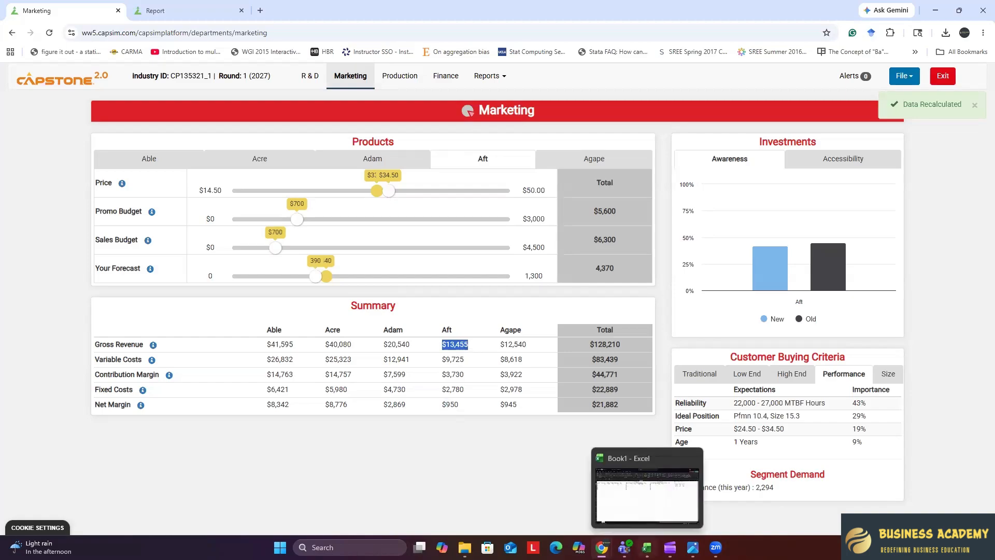
pyautogui.click(645, 547)
pyautogui.hotkey('alt', 'Tab')
pyautogui.hotkey('alt', 'Tab')
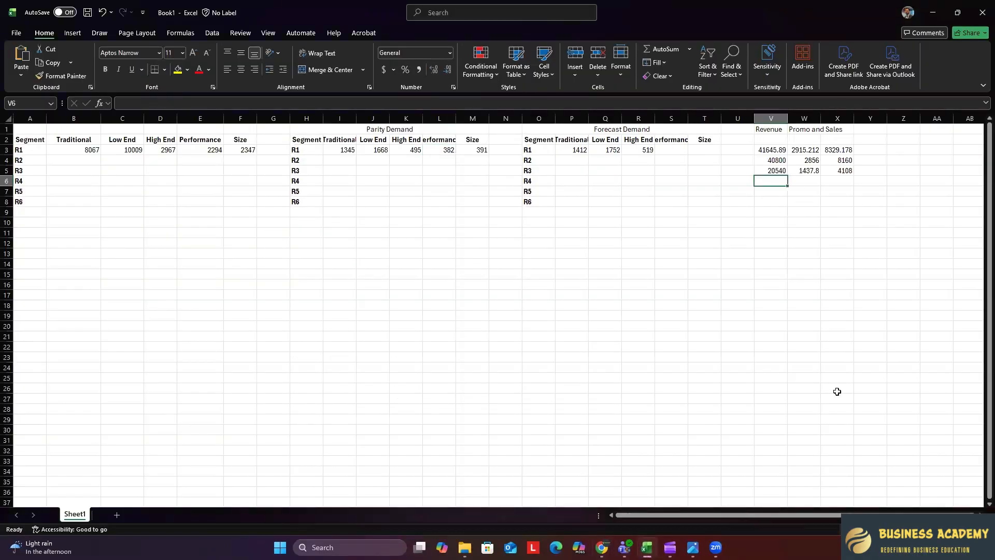
pyautogui.write('1')
pyautogui.press('Up')
pyautogui.press('Right')
pyautogui.press('Down')
pyautogui.write('=')
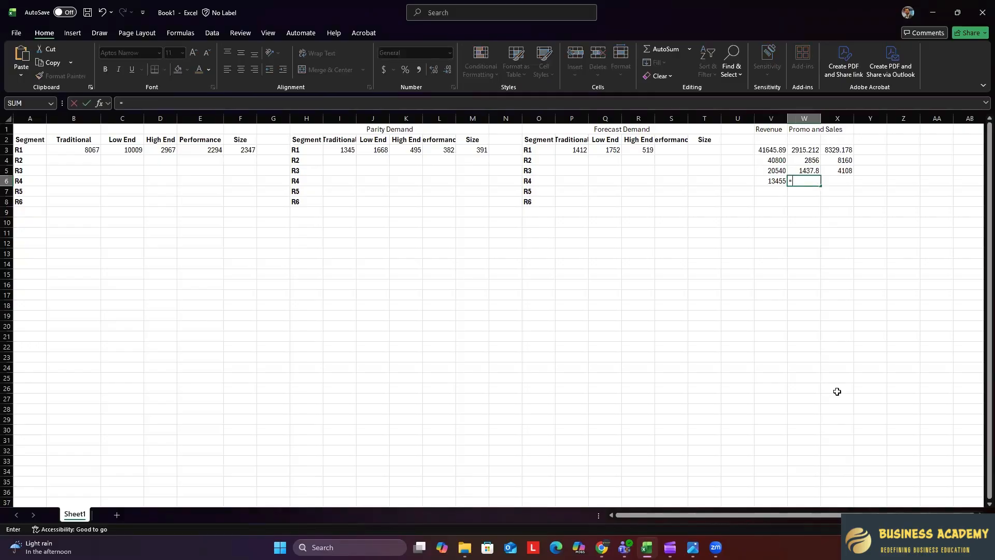
pyautogui.press('Escape')
pyautogui.click(906, 284)
# Copy the 7% and 20% budget formulas from W5:X5 to W6:X6 for Aft's revenue.
pyautogui.click(817, 172)
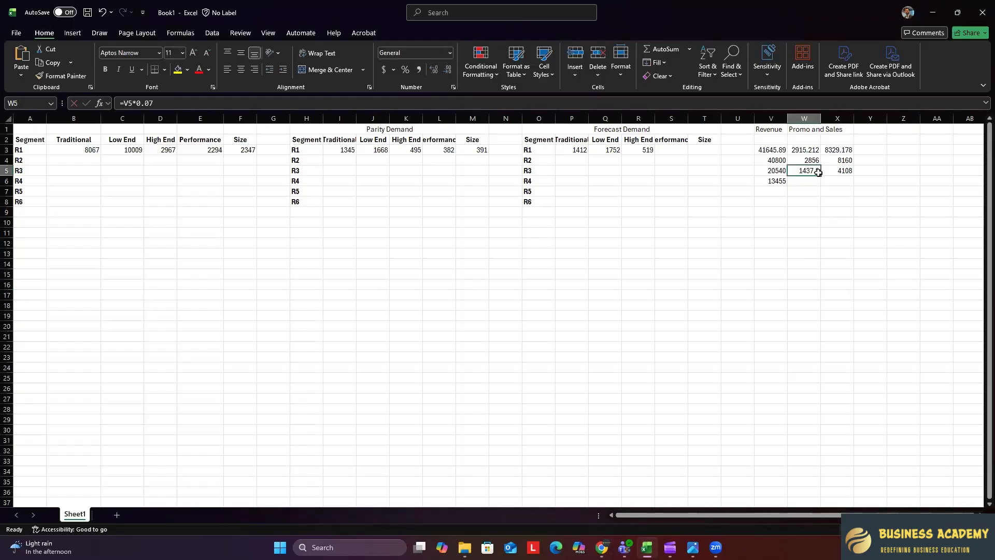
pyautogui.moveTo(821, 176); pyautogui.dragTo(853, 188)
pyautogui.click(843, 173)
pyautogui.click(811, 183)
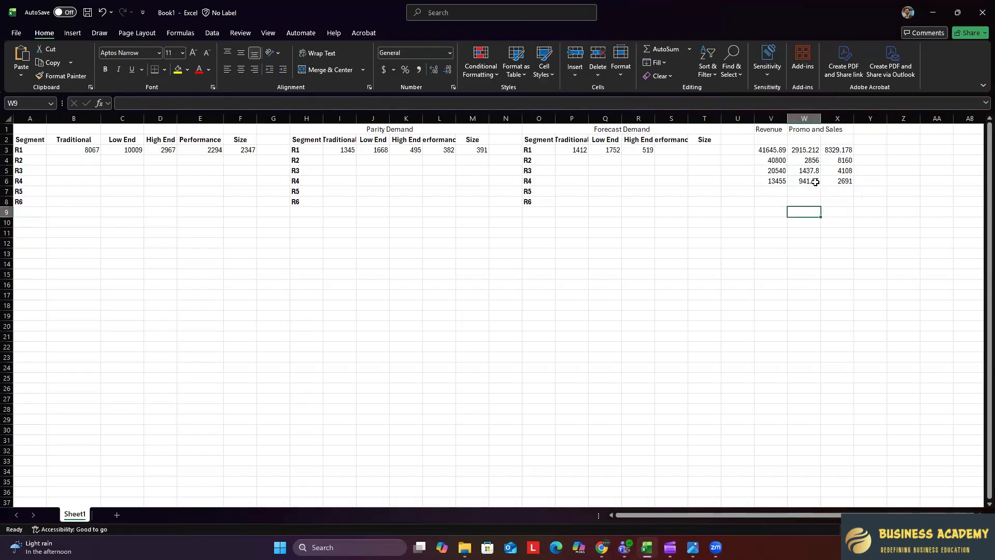
pyautogui.click(845, 183)
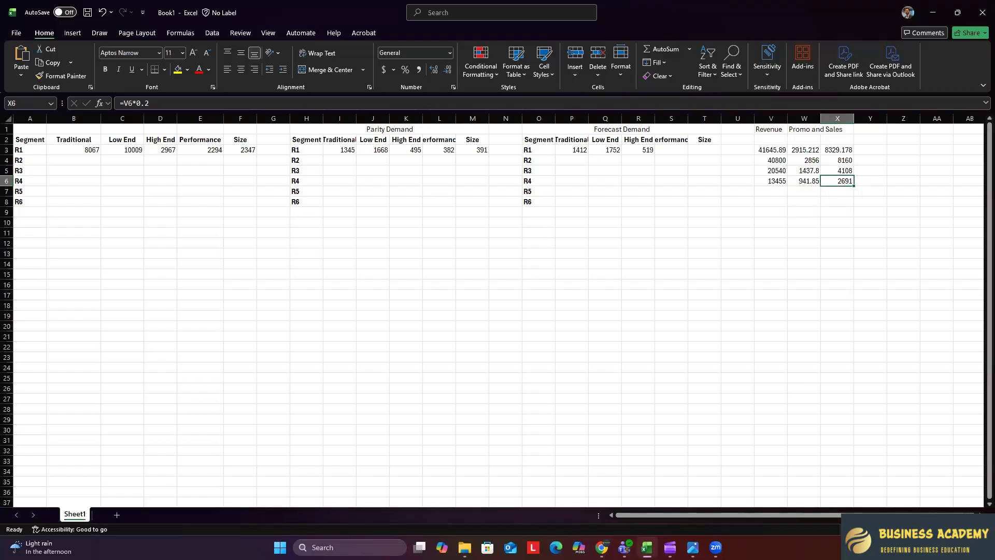
# Switch to Capstone Marketing, check Aft's awareness, and set Aft's promo budget to $1,000.
pyautogui.click(601, 547)
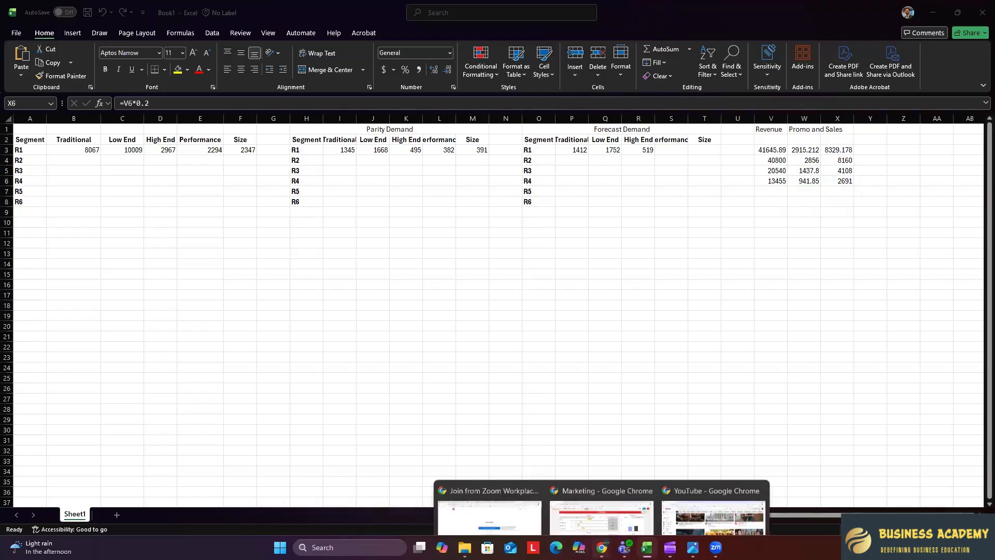
pyautogui.click(582, 507)
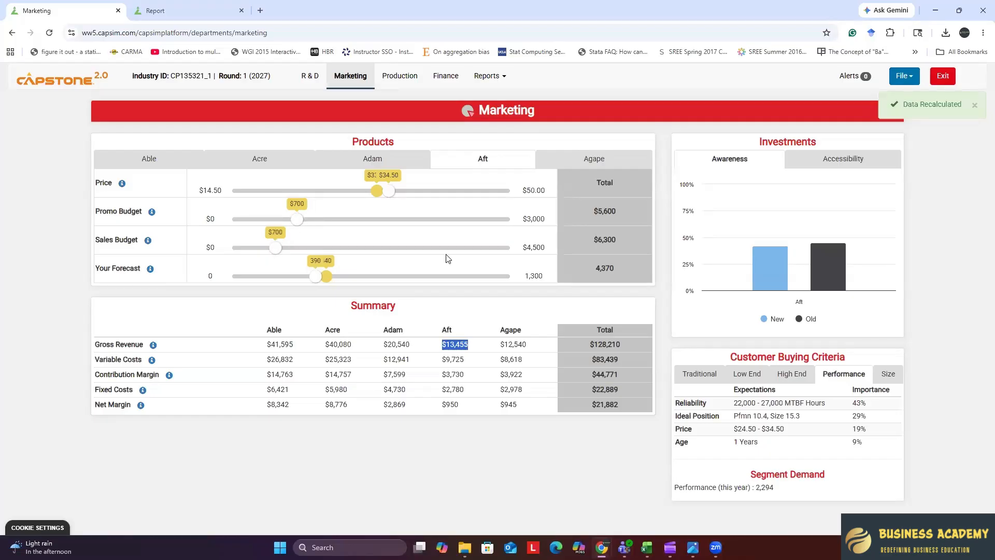
pyautogui.moveTo(782, 264)
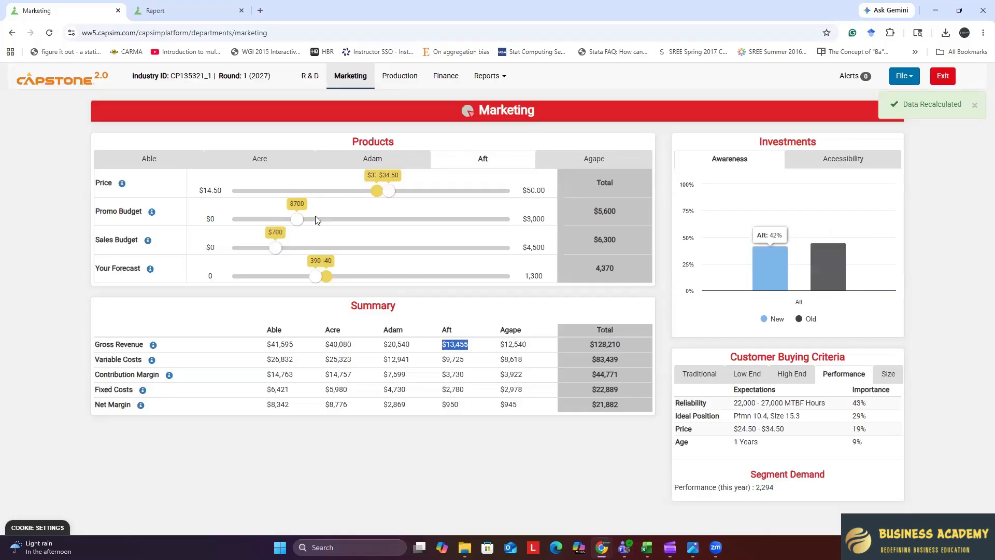
pyautogui.moveTo(298, 222); pyautogui.dragTo(325, 226)
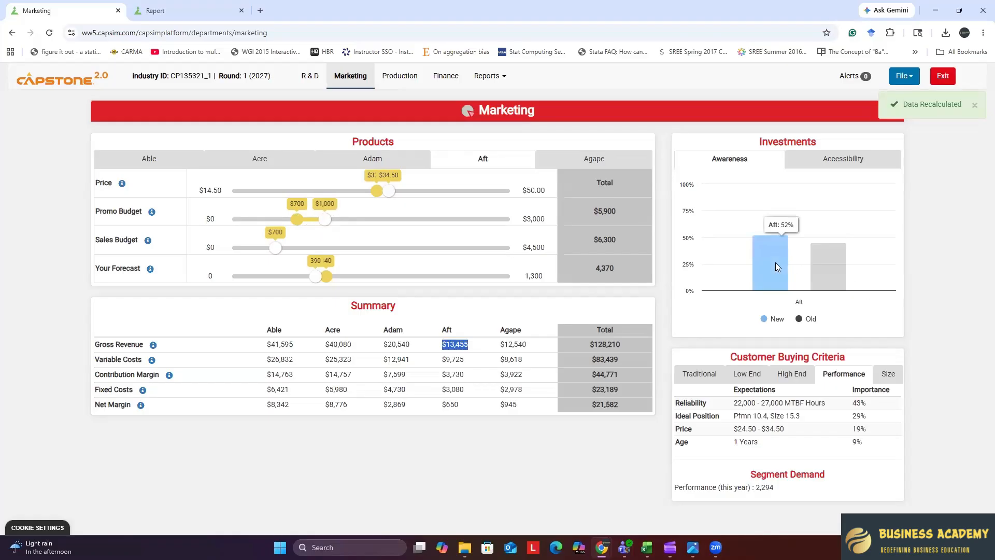
# Raise Aft's sales budget to $1,250, checking Performance accessibility and Aft's net margin.
pyautogui.moveTo(276, 249)
pyautogui.mouseDown()
pyautogui.moveTo(305, 250)
pyautogui.moveTo(293, 256)
pyautogui.mouseUp()
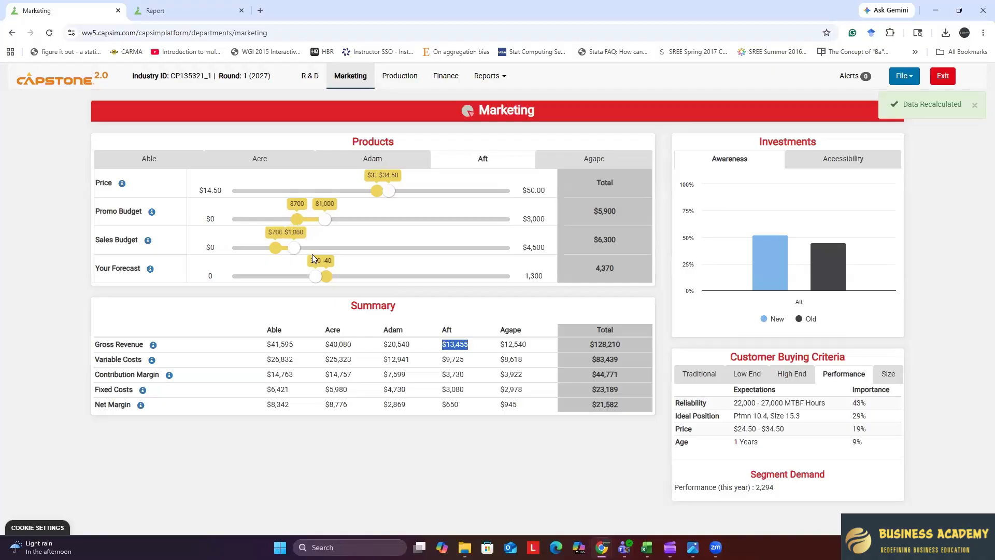
pyautogui.click(814, 161)
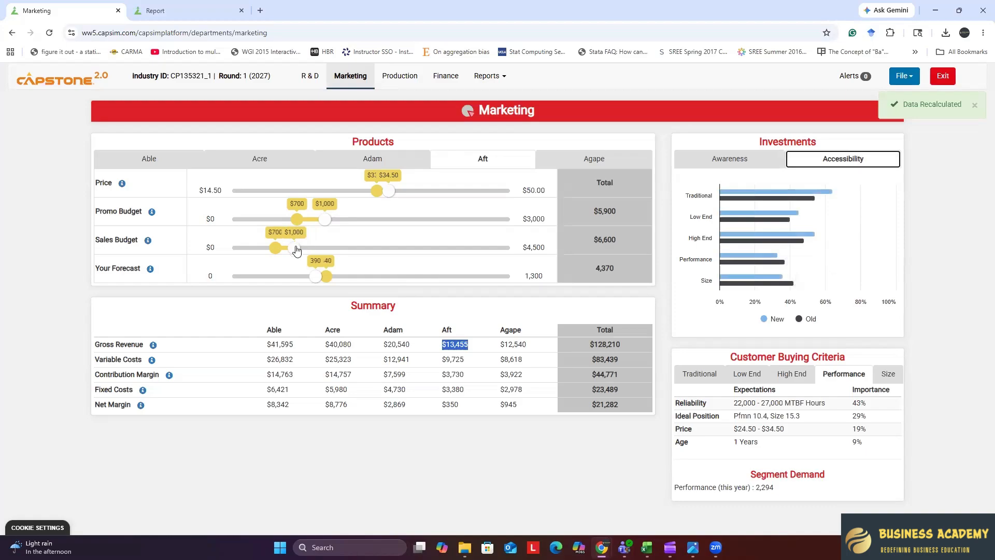
pyautogui.moveTo(295, 249); pyautogui.dragTo(307, 254)
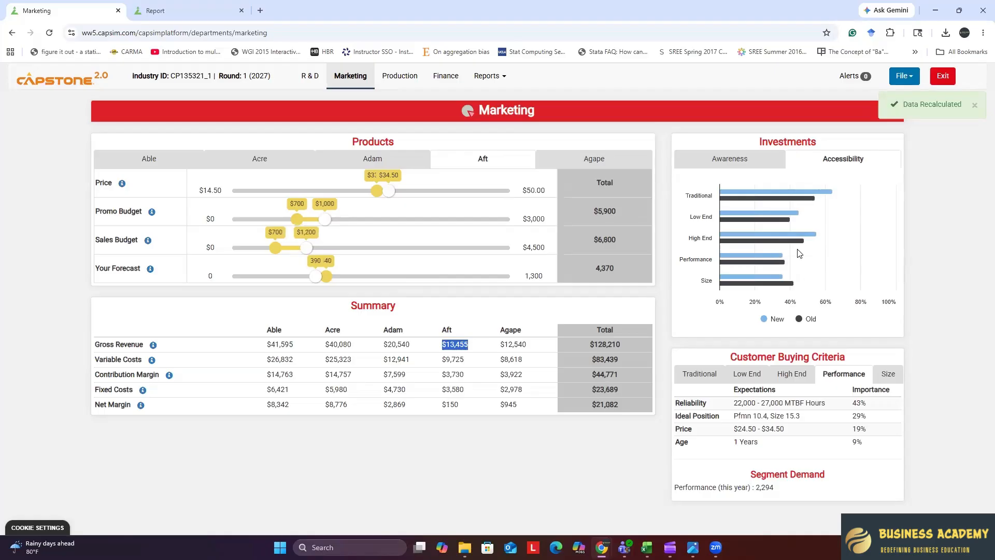
pyautogui.moveTo(779, 263)
pyautogui.moveTo(306, 249); pyautogui.dragTo(312, 247)
pyautogui.moveTo(781, 256)
pyautogui.doubleClick(440, 409)
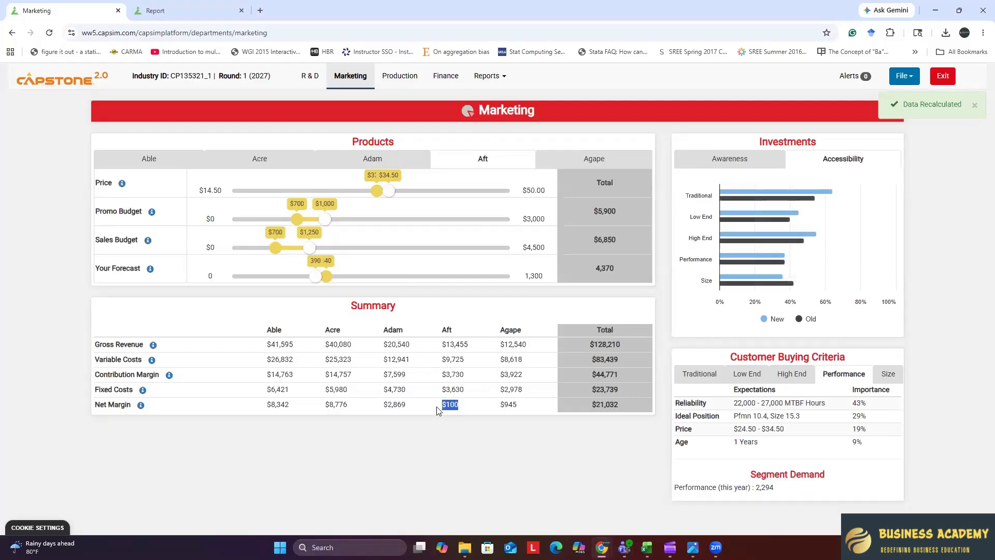
pyautogui.click(436, 445)
# Open Agape's marketing decisions, show the Size buying criteria, and set Agape's price to $34.50.
pyautogui.click(579, 165)
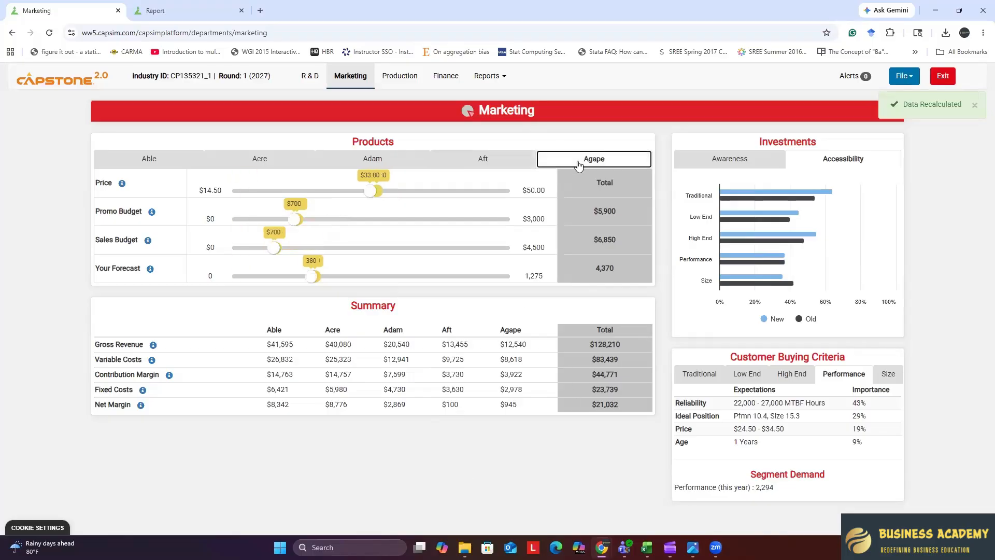
pyautogui.click(893, 377)
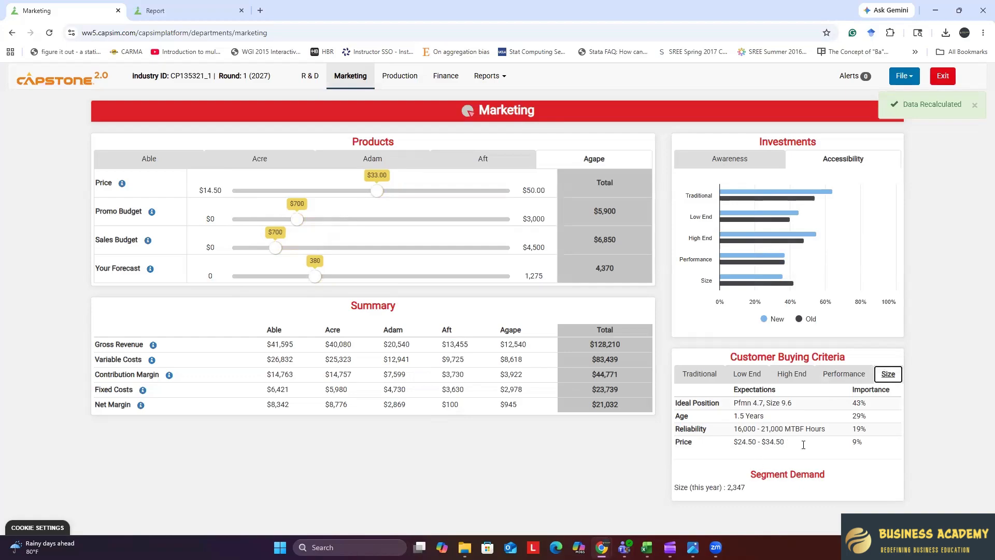
pyautogui.click(379, 200)
pyautogui.moveTo(383, 200); pyautogui.dragTo(389, 203)
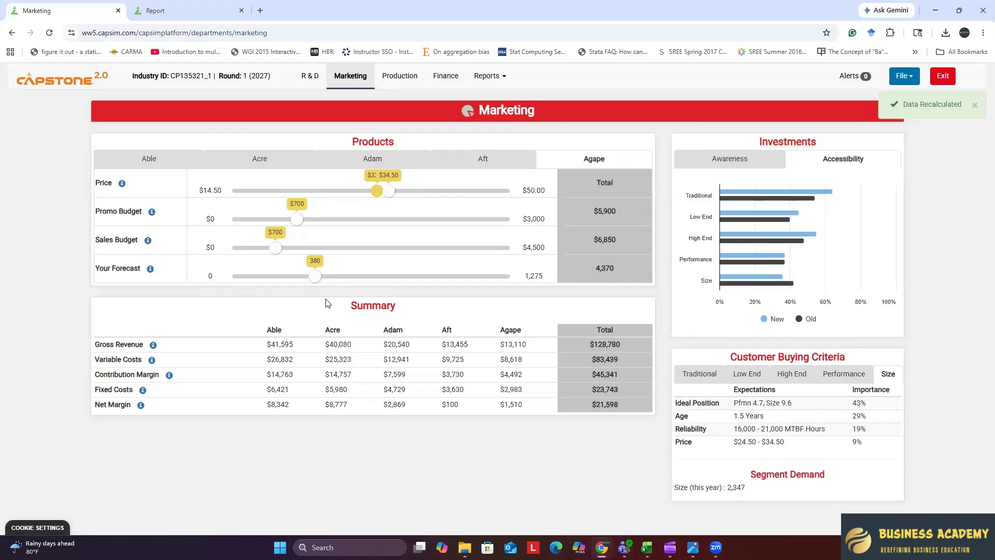
# Check this year's Size segment demand in Capstone and the R1 Size parity demand in Excel against Agape's forecast.
pyautogui.moveTo(731, 487); pyautogui.dragTo(755, 493)
pyautogui.click(756, 495)
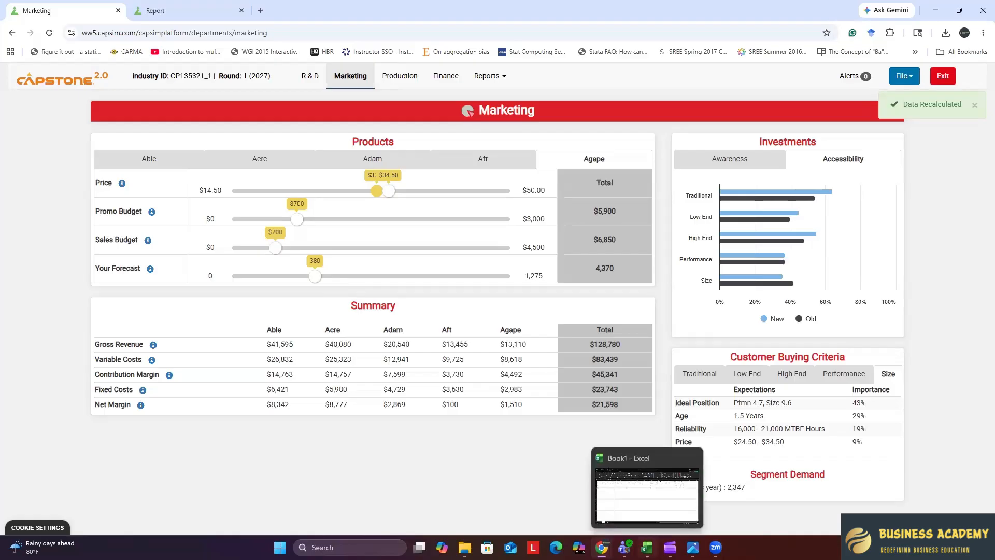
pyautogui.click(648, 466)
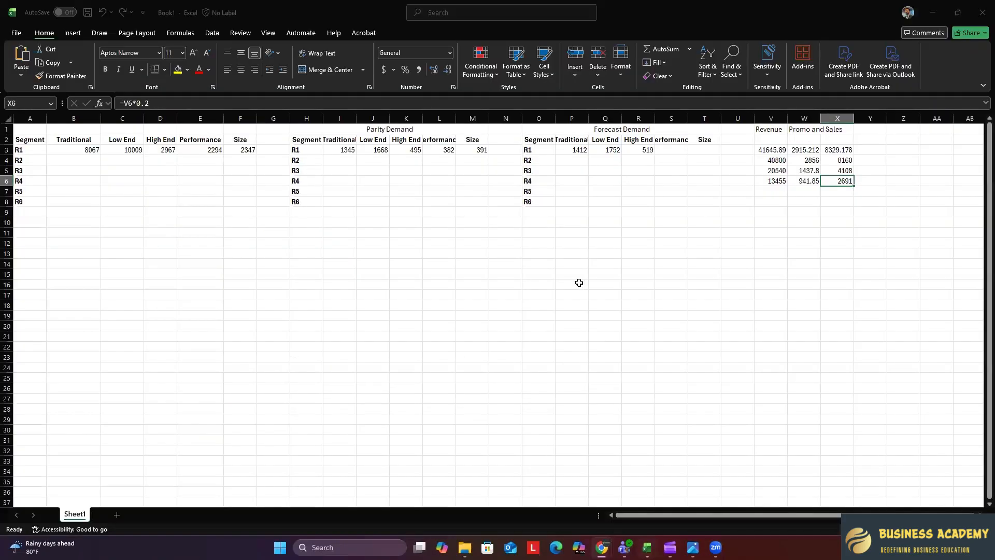
pyautogui.click(481, 159)
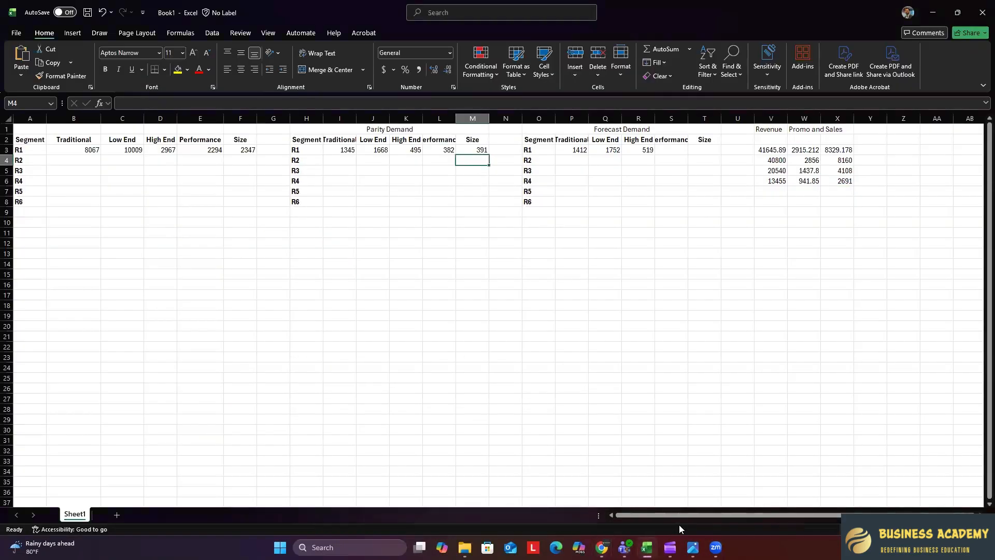
pyautogui.click(933, 12)
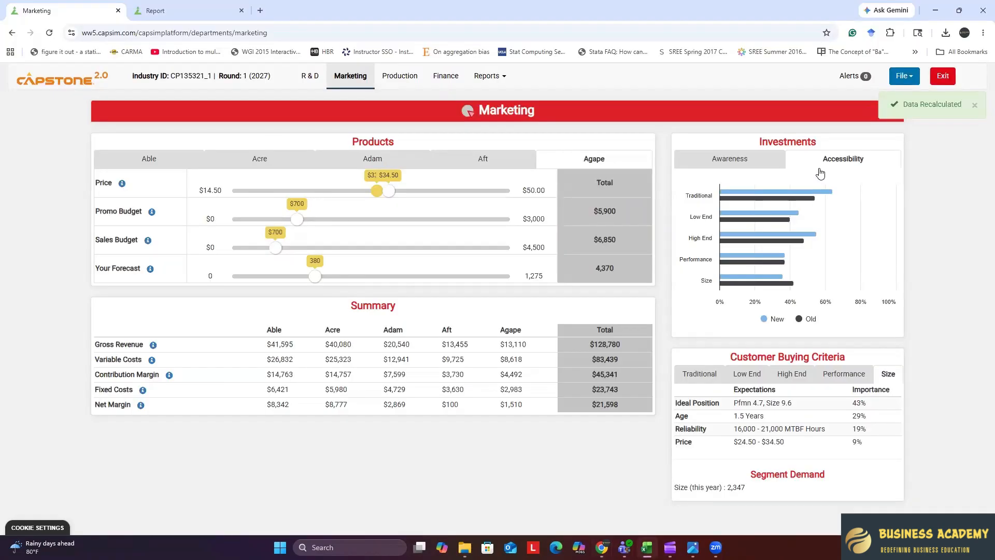
pyautogui.click(319, 278)
# Calculate the R1 Size forecast in T3 from parity demand M3 in Excel, and set Agape's forecast to 410 in Capstone.
pyautogui.hotkey('alt', 'Tab')
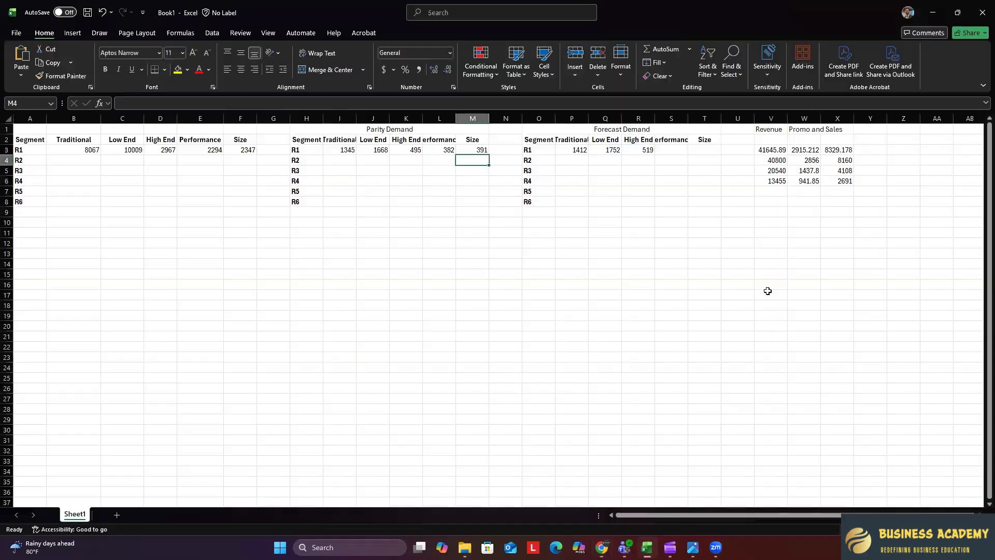
pyautogui.click(803, 212)
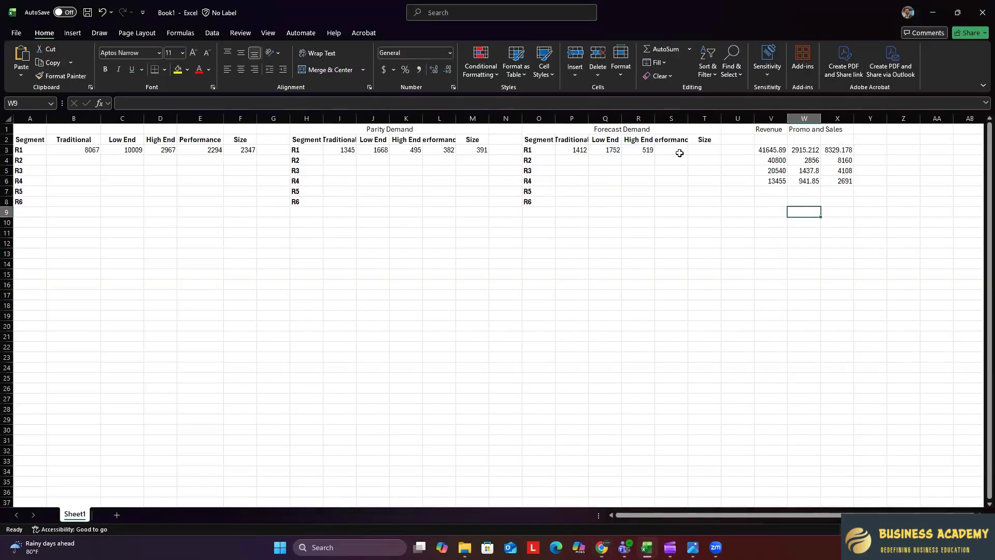
pyautogui.click(701, 149)
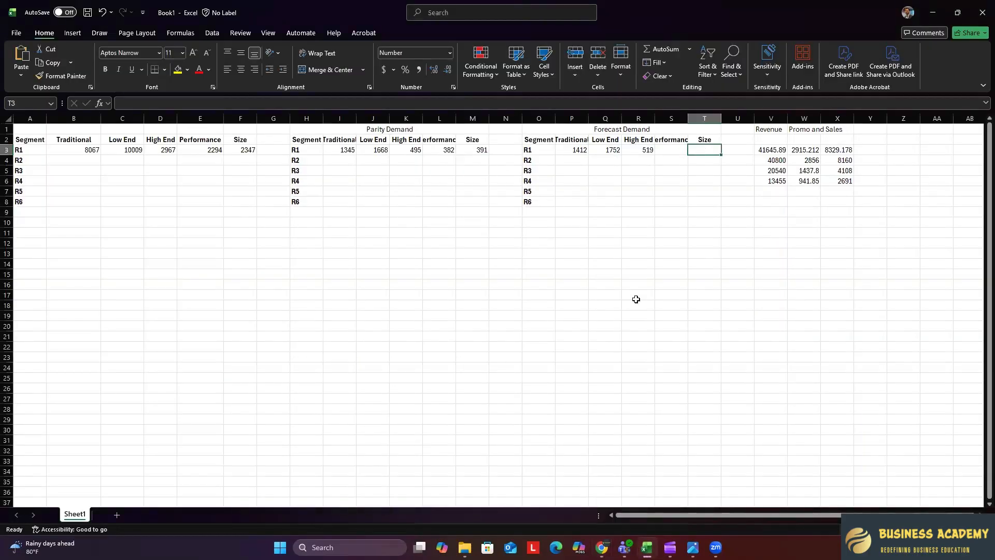
pyautogui.write('=')
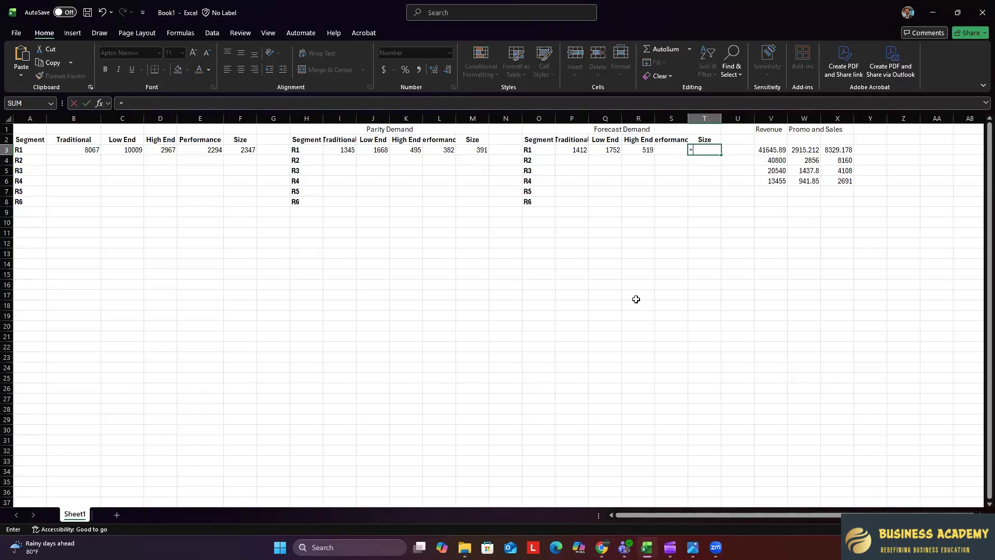
pyautogui.click(482, 149)
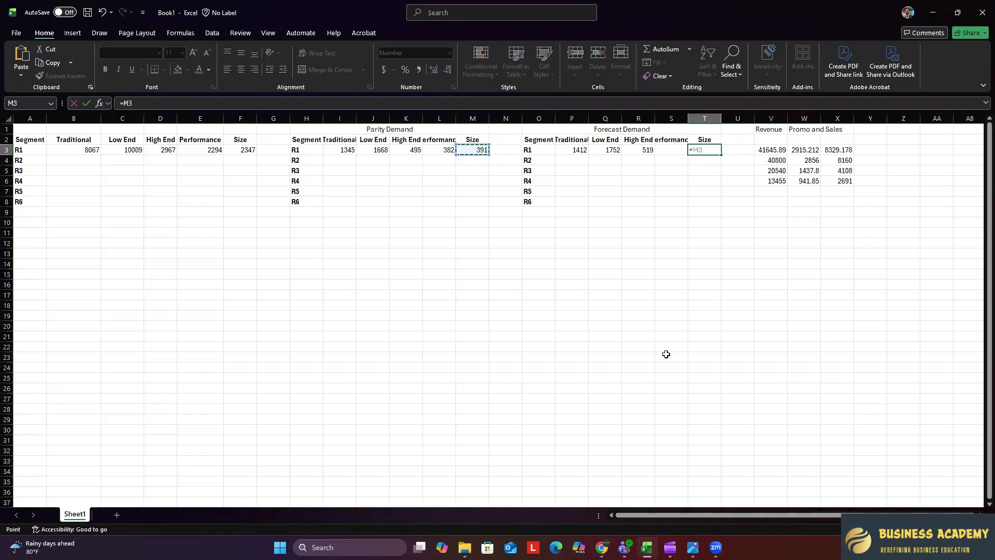
pyautogui.write('*')
pyautogui.press('Return')
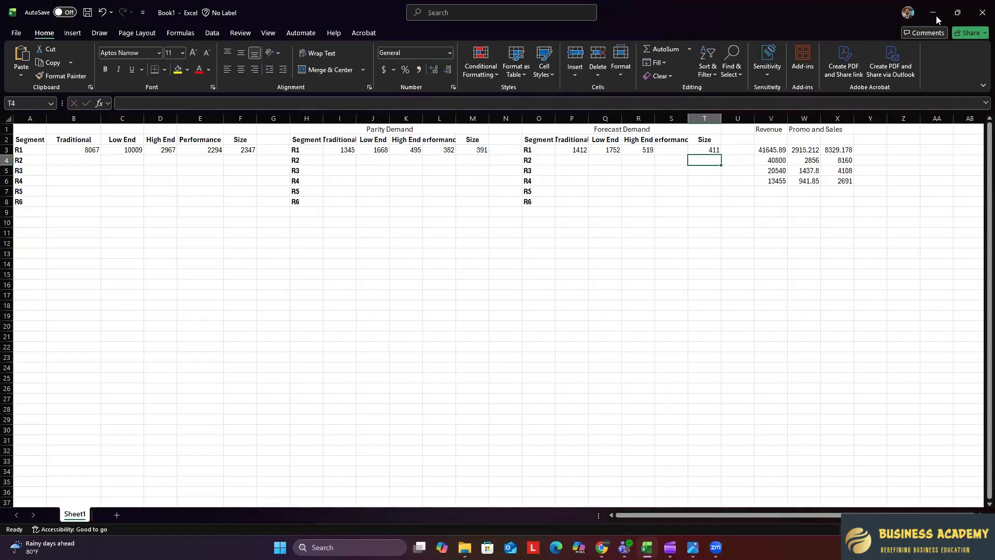
pyautogui.hotkey('alt', 'Tab')
pyautogui.moveTo(318, 277); pyautogui.dragTo(324, 279)
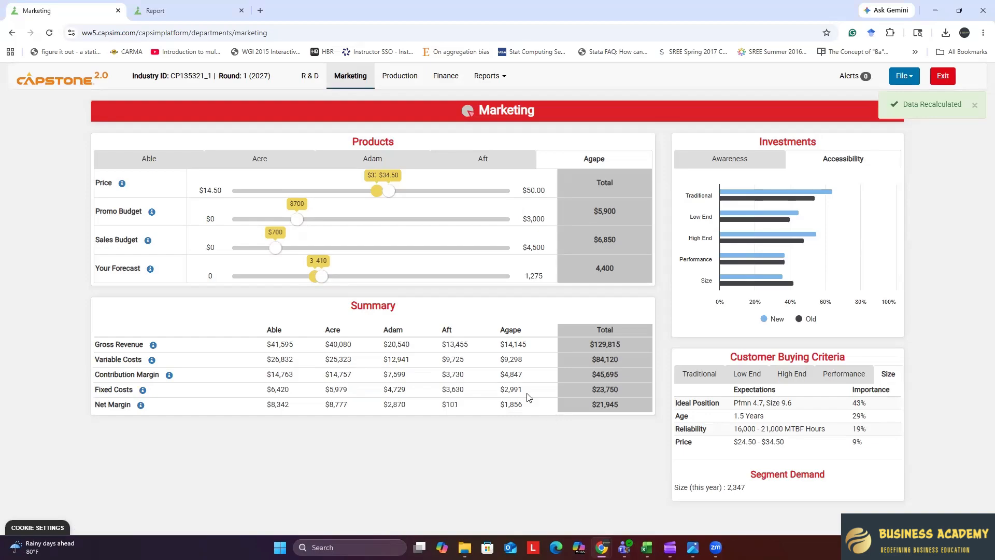
# Compare Aft's budgets, set Agape's promo budget to $1,000 and sales budget to $1,300, and check Size accessibility and Agape's awareness.
pyautogui.click(486, 160)
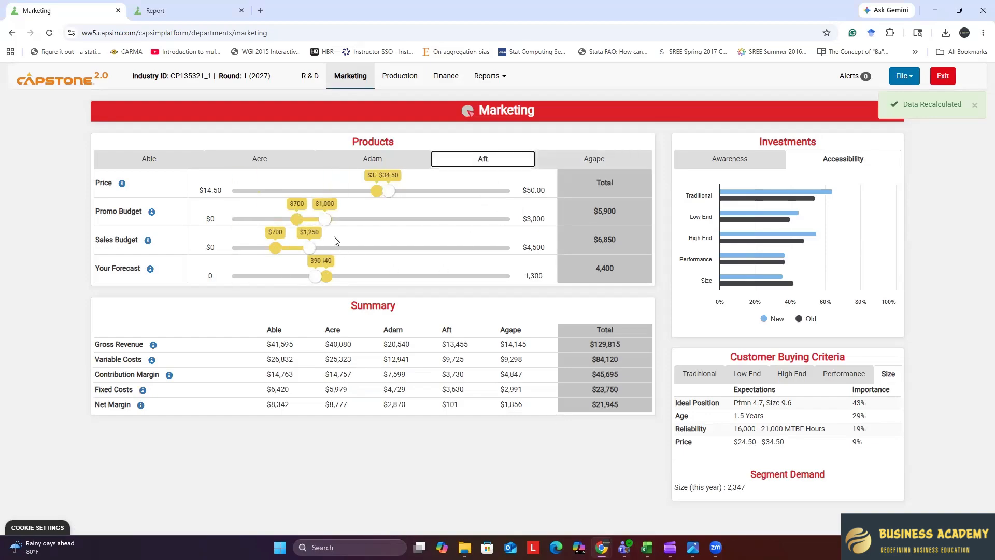
pyautogui.click(566, 165)
pyautogui.moveTo(294, 224); pyautogui.dragTo(325, 225)
pyautogui.moveTo(277, 253); pyautogui.dragTo(313, 253)
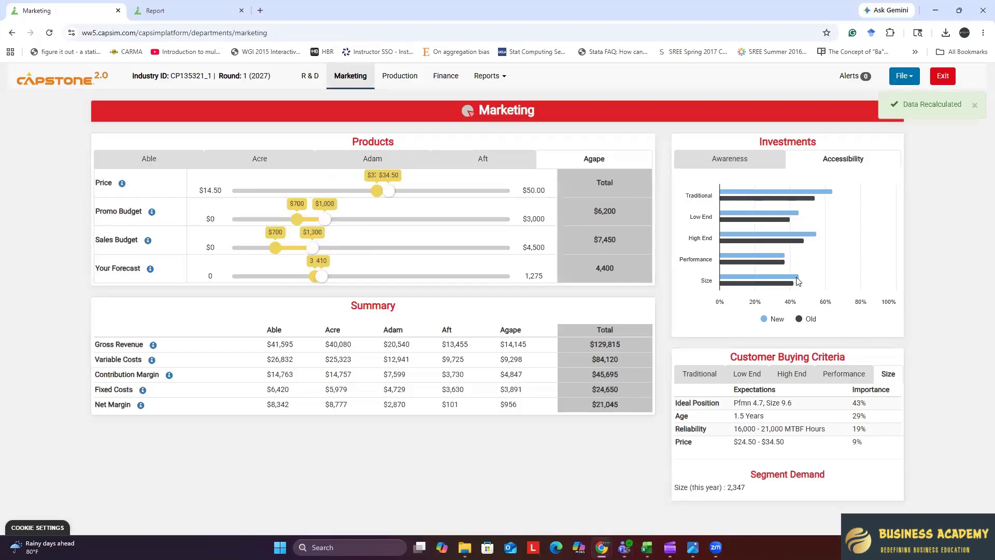
pyautogui.moveTo(798, 280)
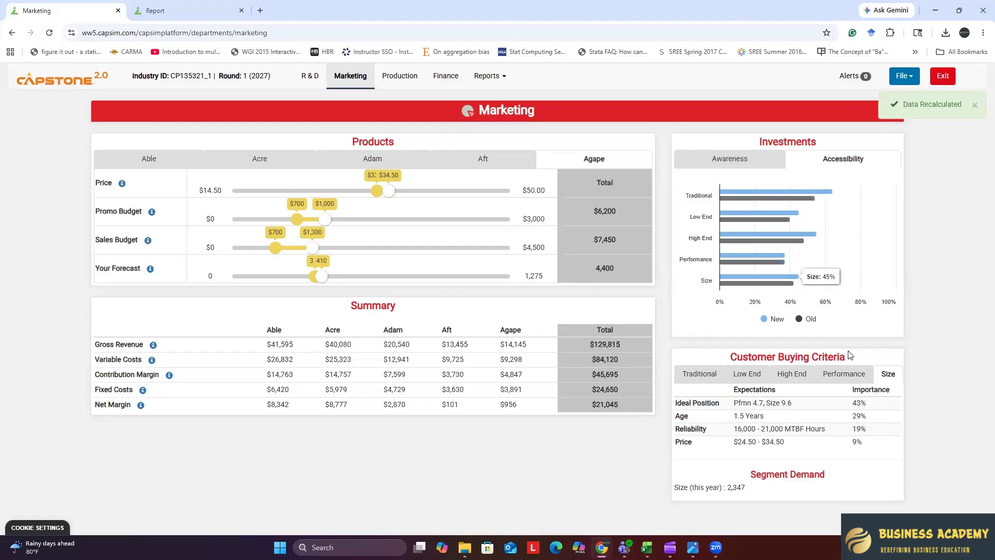
pyautogui.click(773, 162)
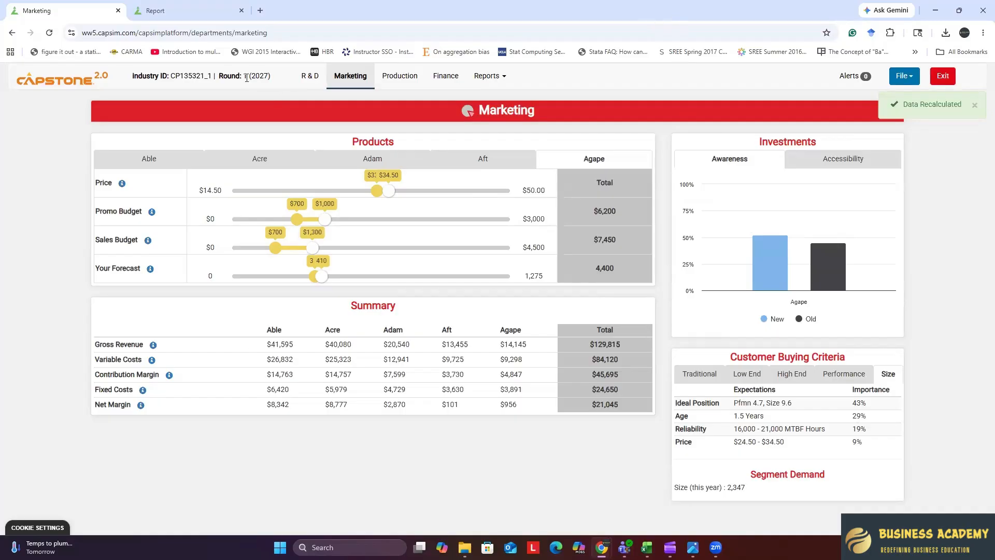
# Switch to the Round 0 Report and examine the High End and Low End segment analyses.
pyautogui.moveTo(239, 79); pyautogui.dragTo(247, 79)
pyautogui.click(155, 10)
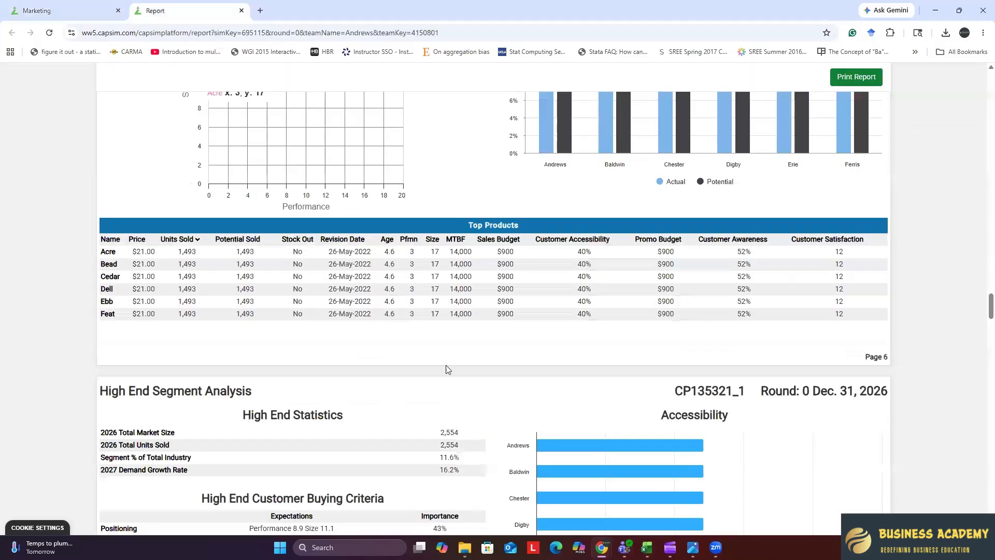
pyautogui.scroll(-10, 424, 327)
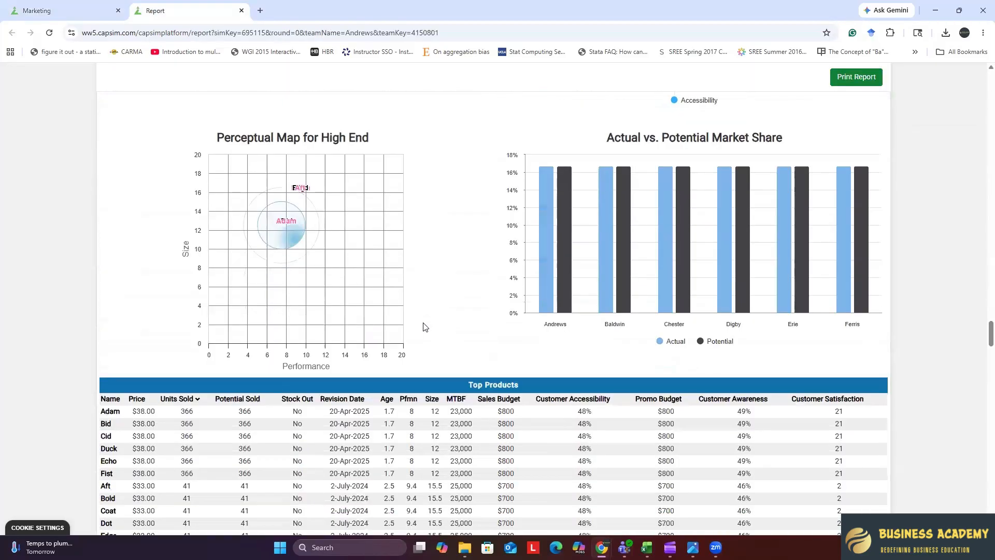
pyautogui.scroll(17, 424, 326)
pyautogui.scroll(4, 417, 318)
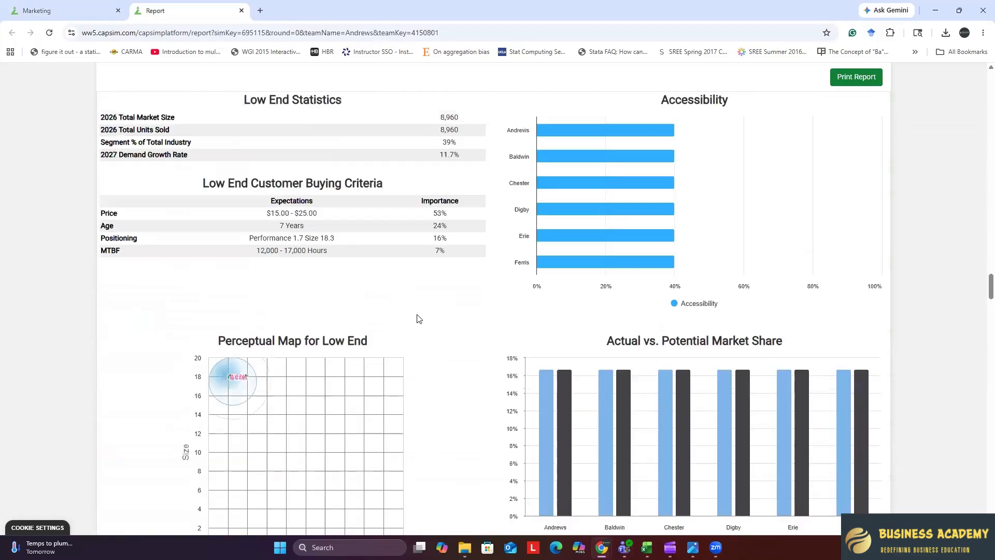
pyautogui.scroll(-4, 400, 301)
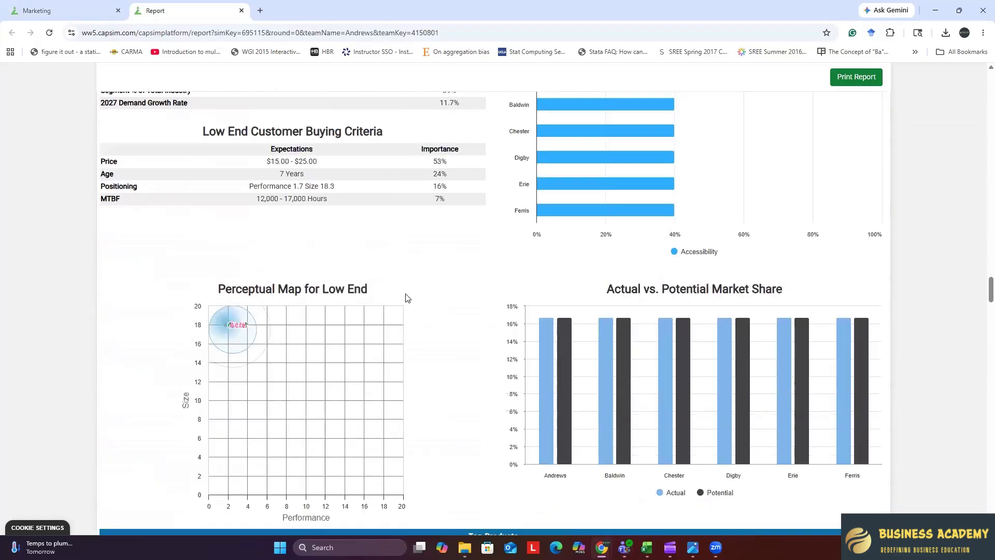